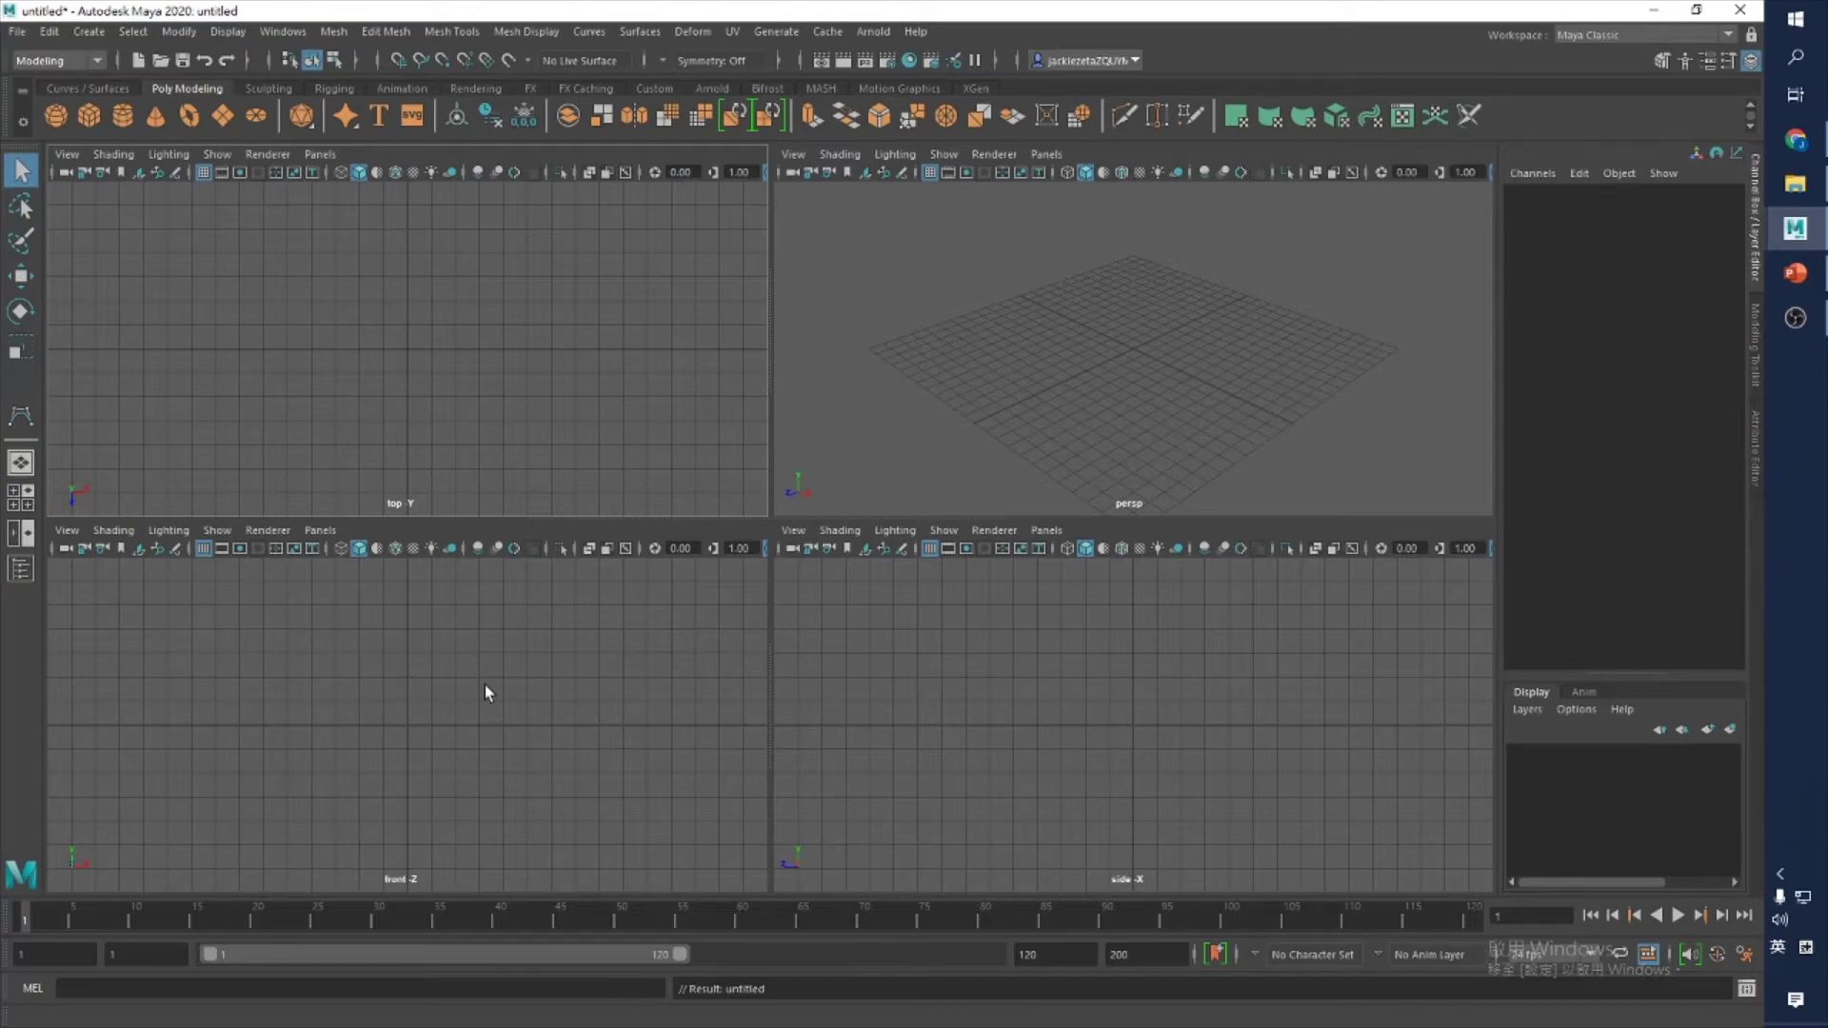
Step: In the enlarged front view, use the CV Curve Tool to draw a goblet bowl profile from the vertical axis over the rim and down outside
left_click(434, 682)
key("space")
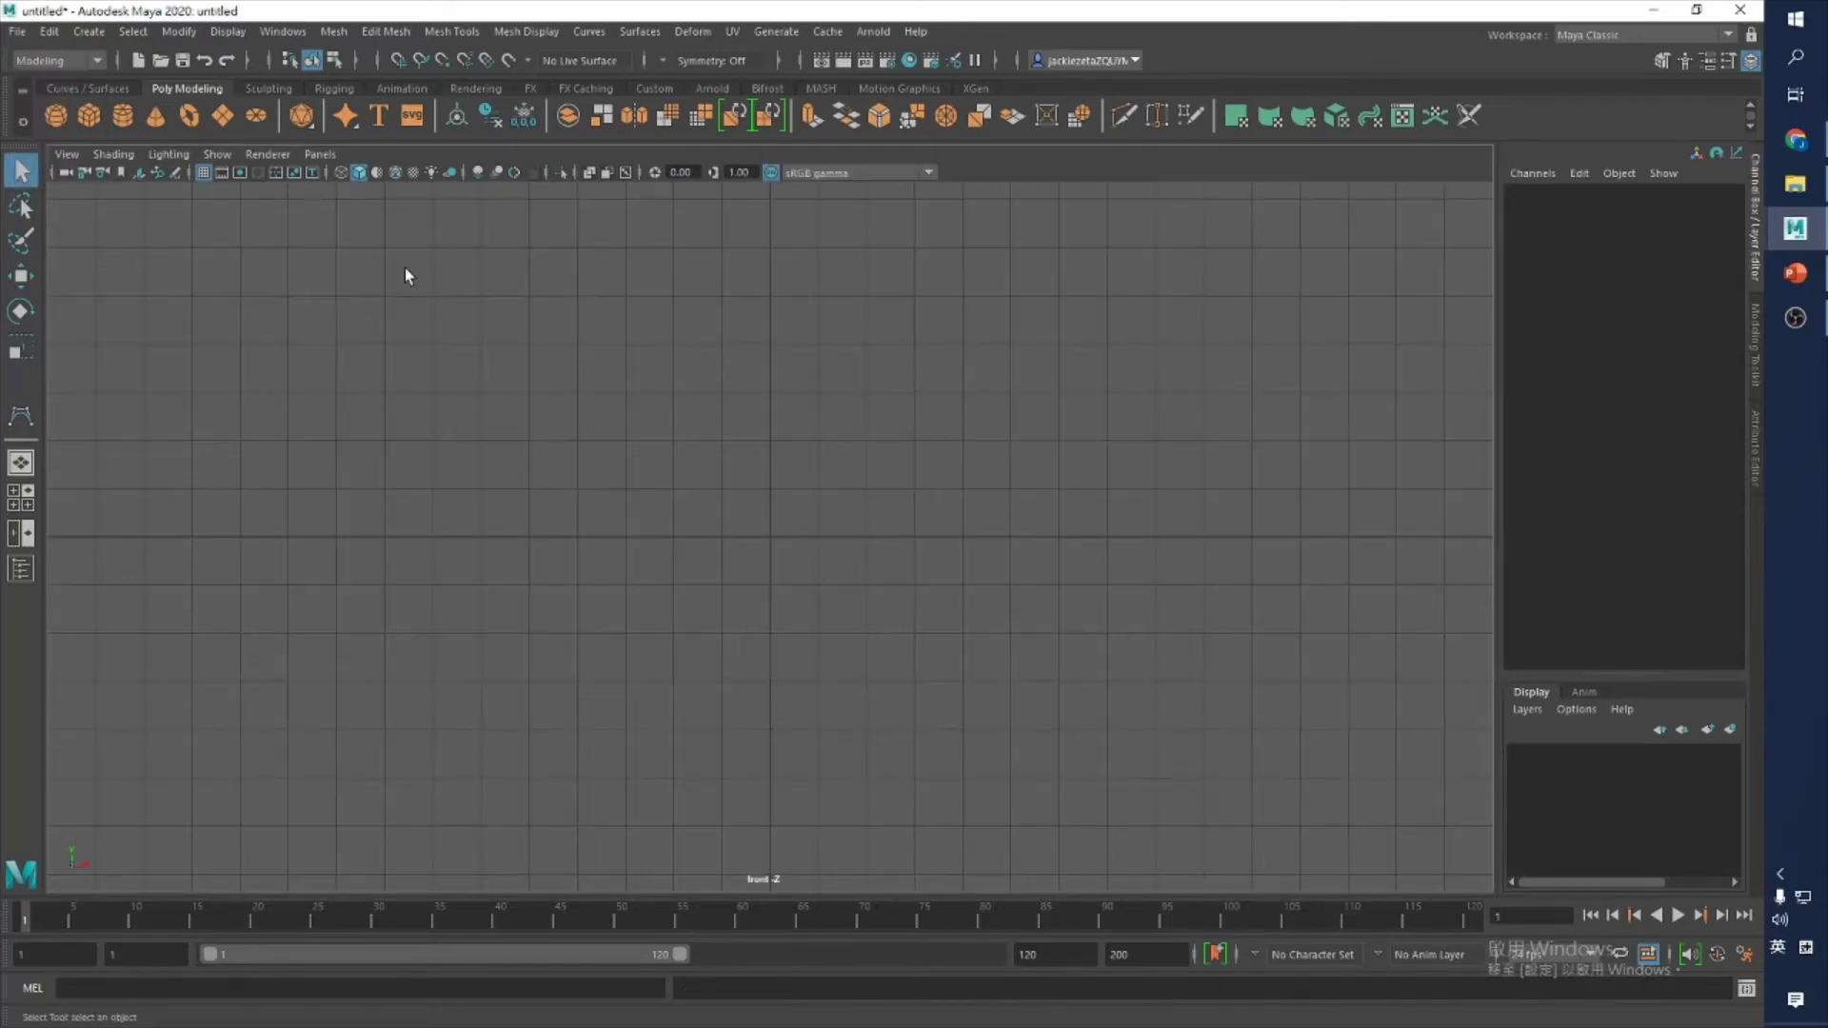
left_click(83, 30)
mouse_move(124, 177)
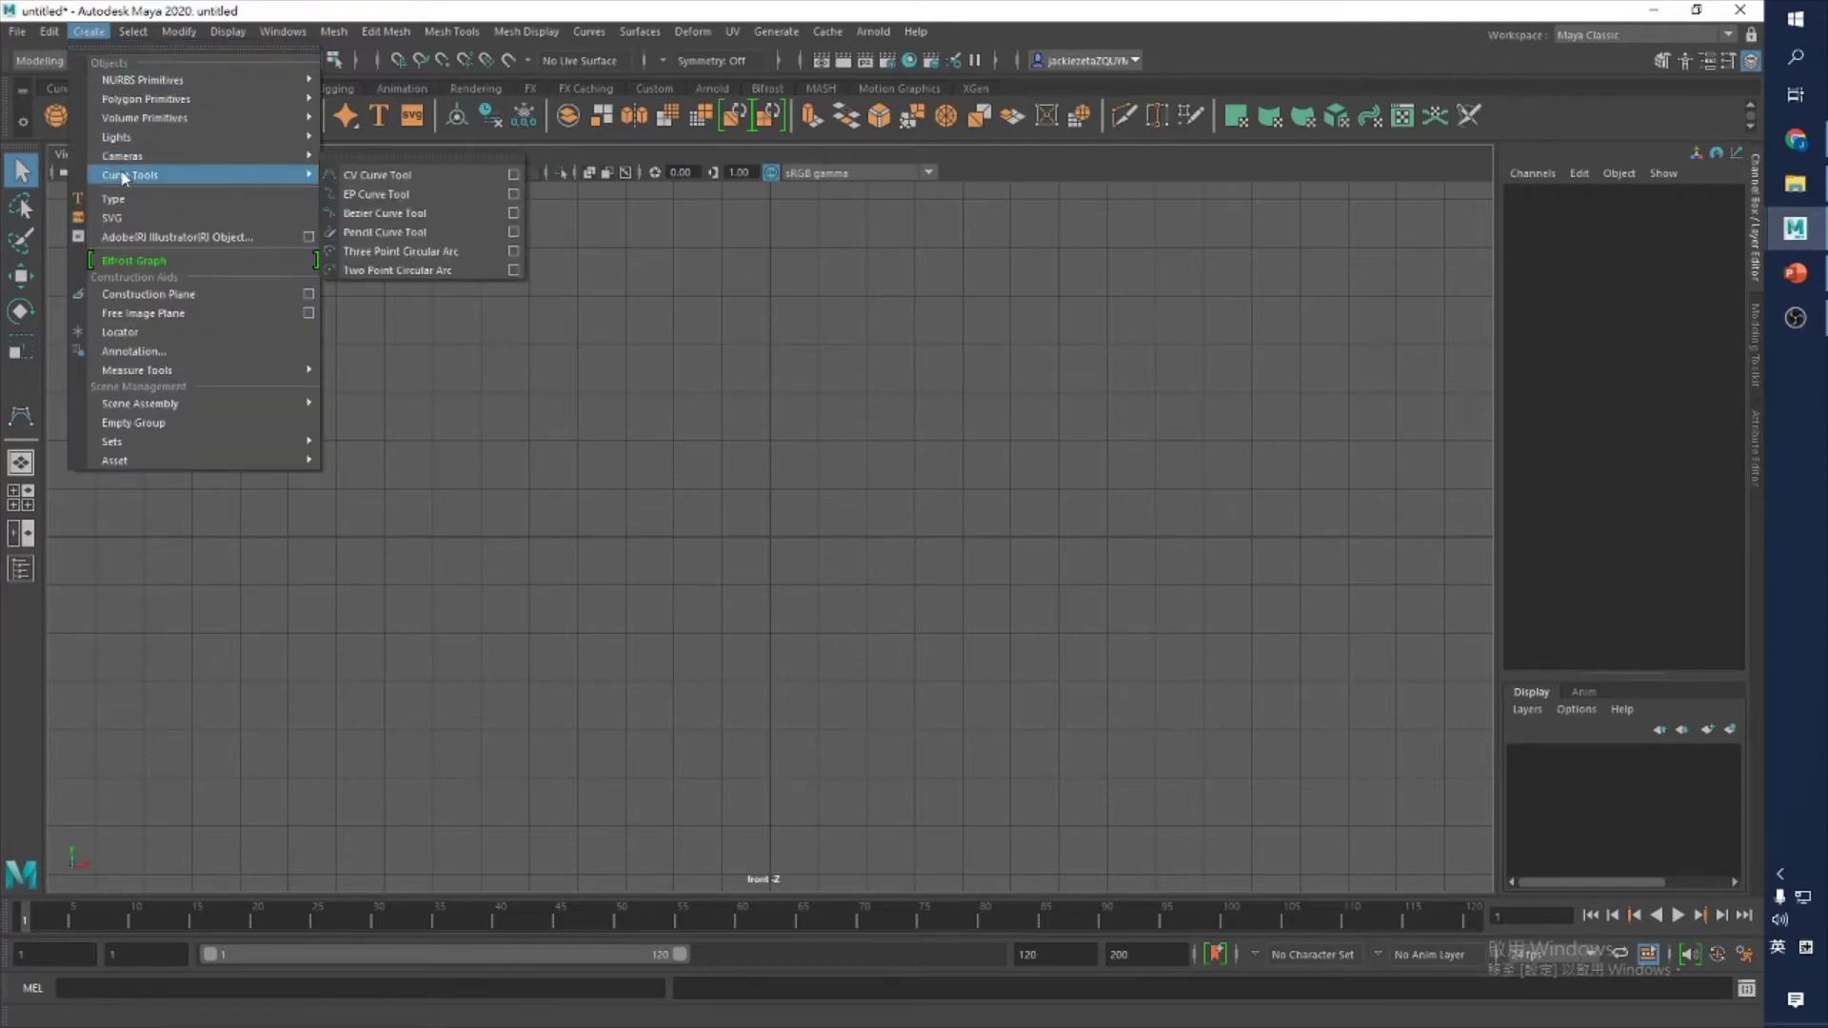
left_click(417, 181)
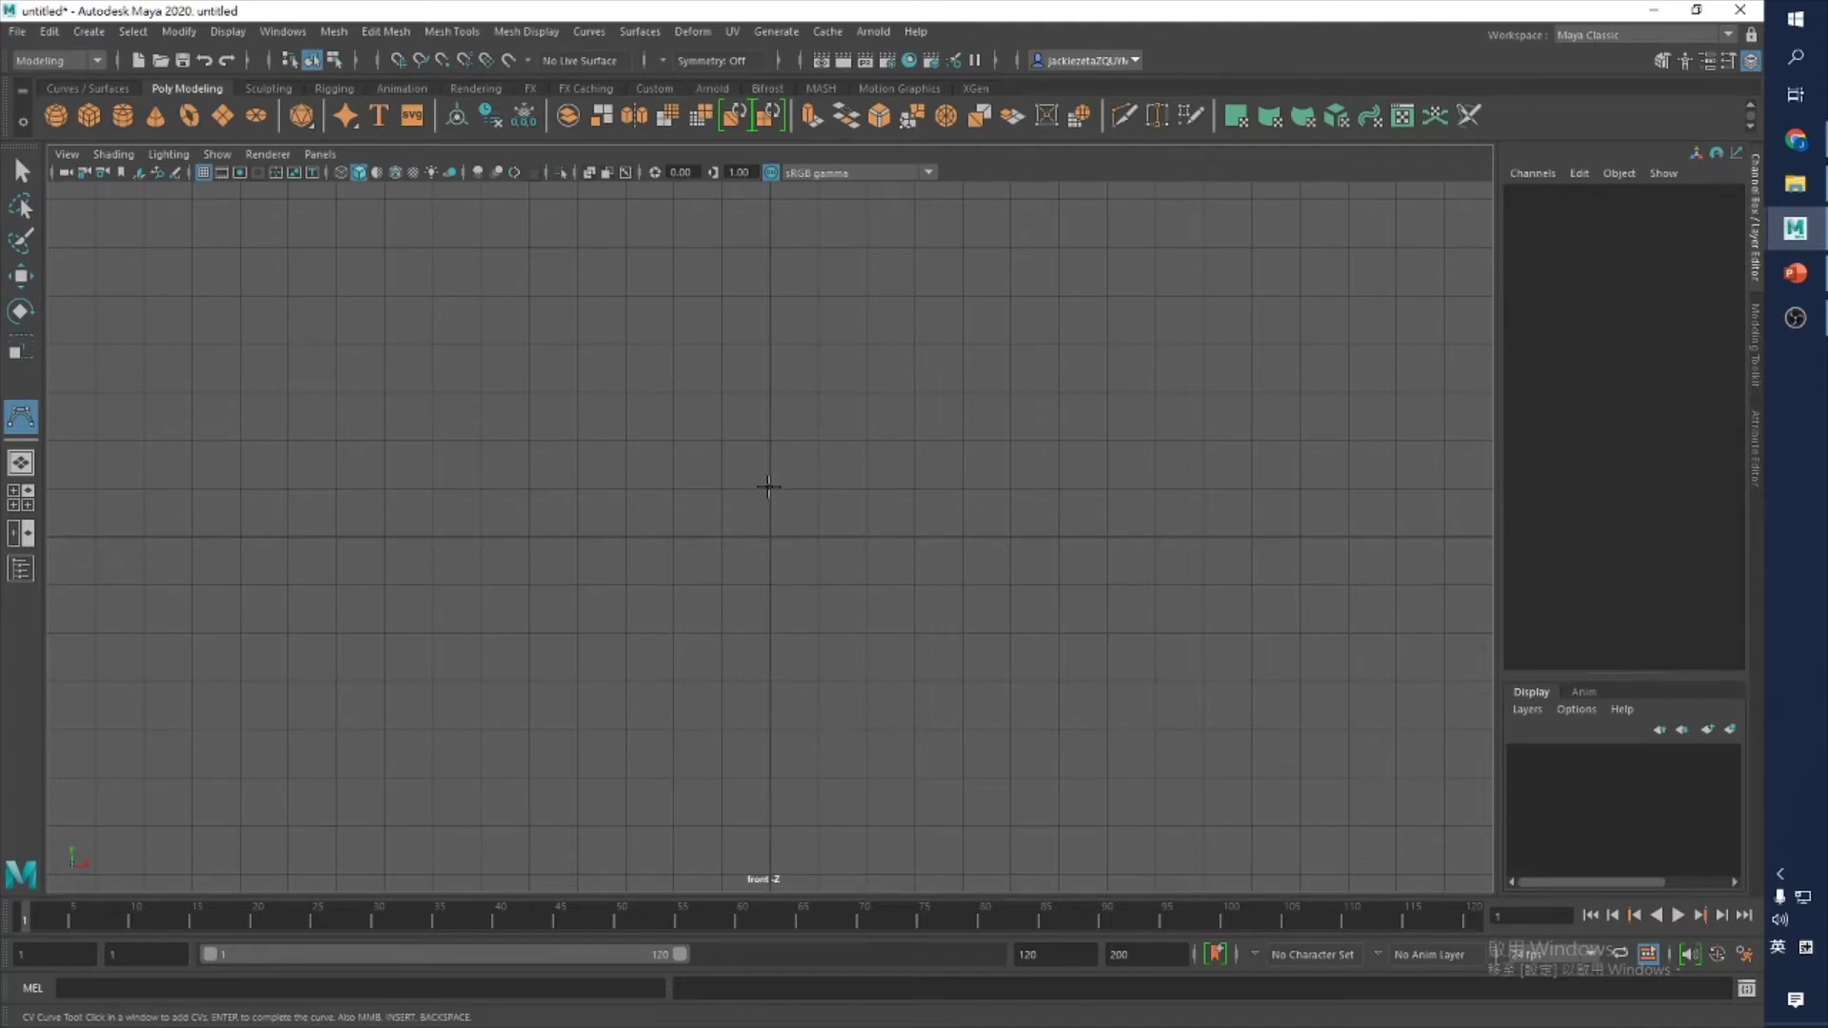
left_click(768, 487)
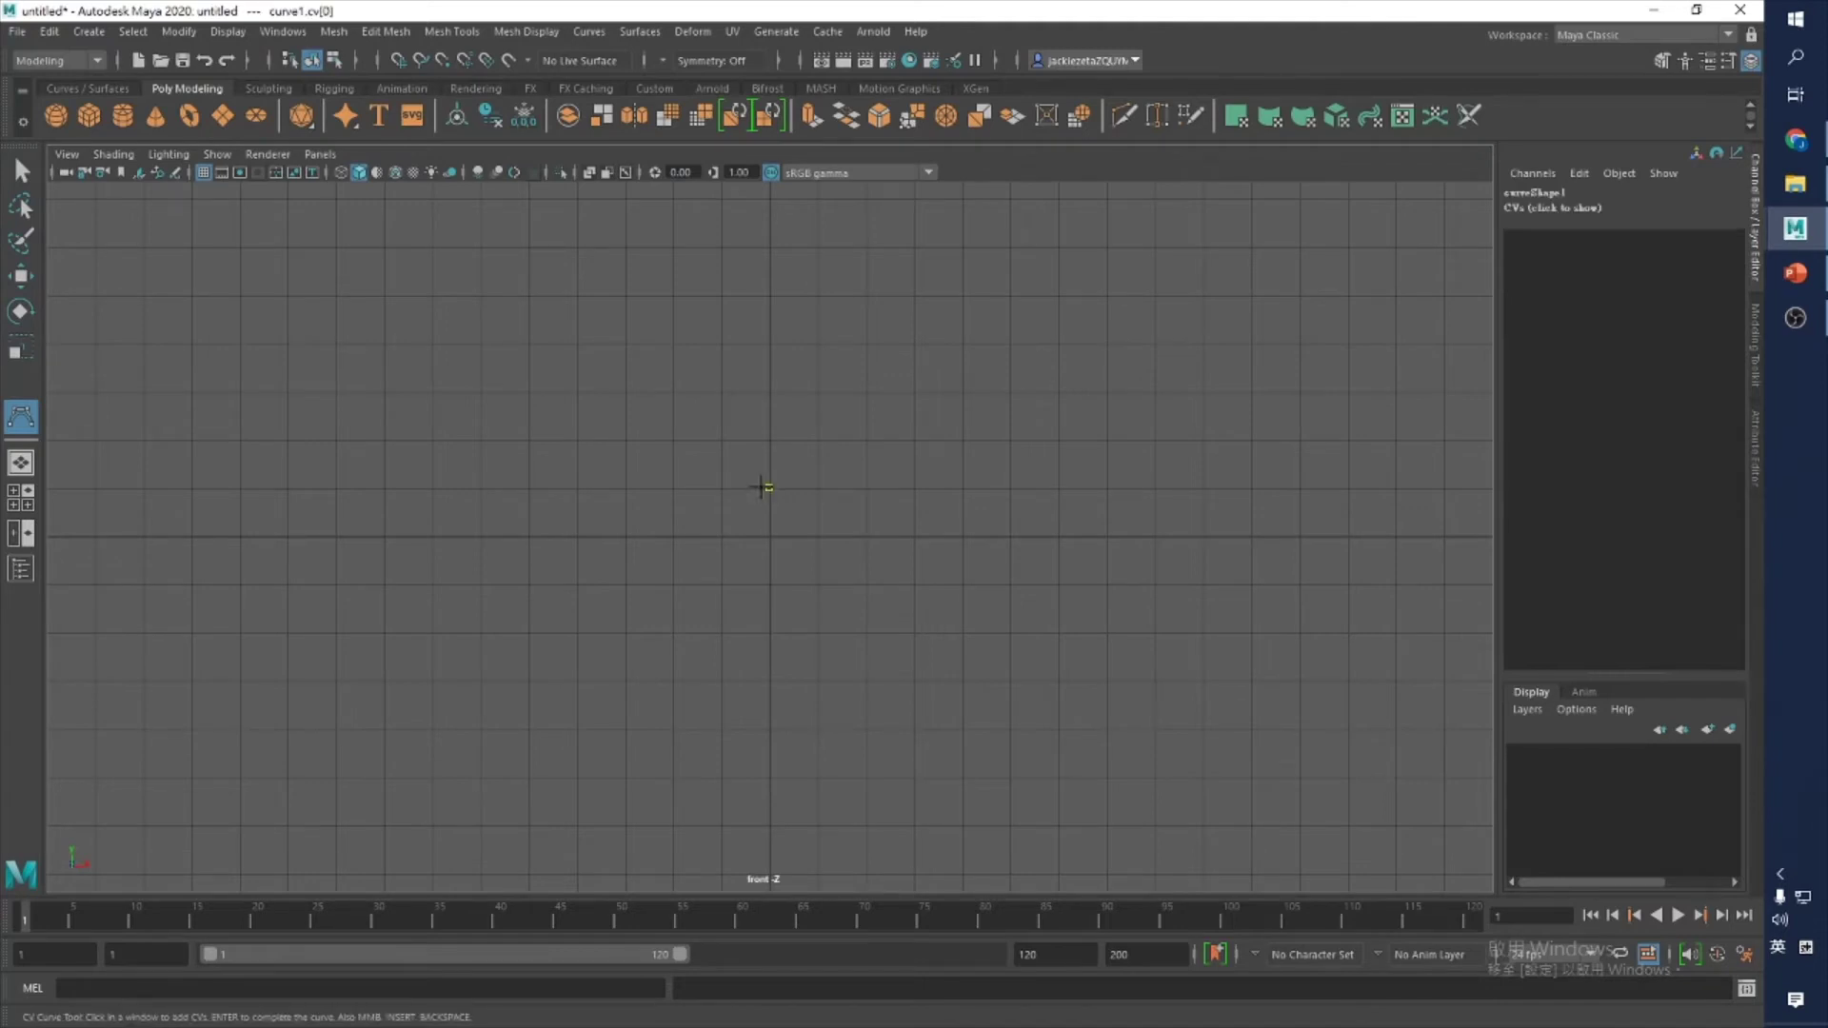
left_click(710, 483)
left_click(685, 450)
left_click(671, 389)
left_click(667, 329)
left_click(668, 274)
left_click(670, 241)
left_click(662, 231)
left_click(654, 238)
left_click(653, 272)
left_click(653, 324)
left_click(659, 373)
left_click(659, 413)
left_click(669, 461)
left_click(696, 491)
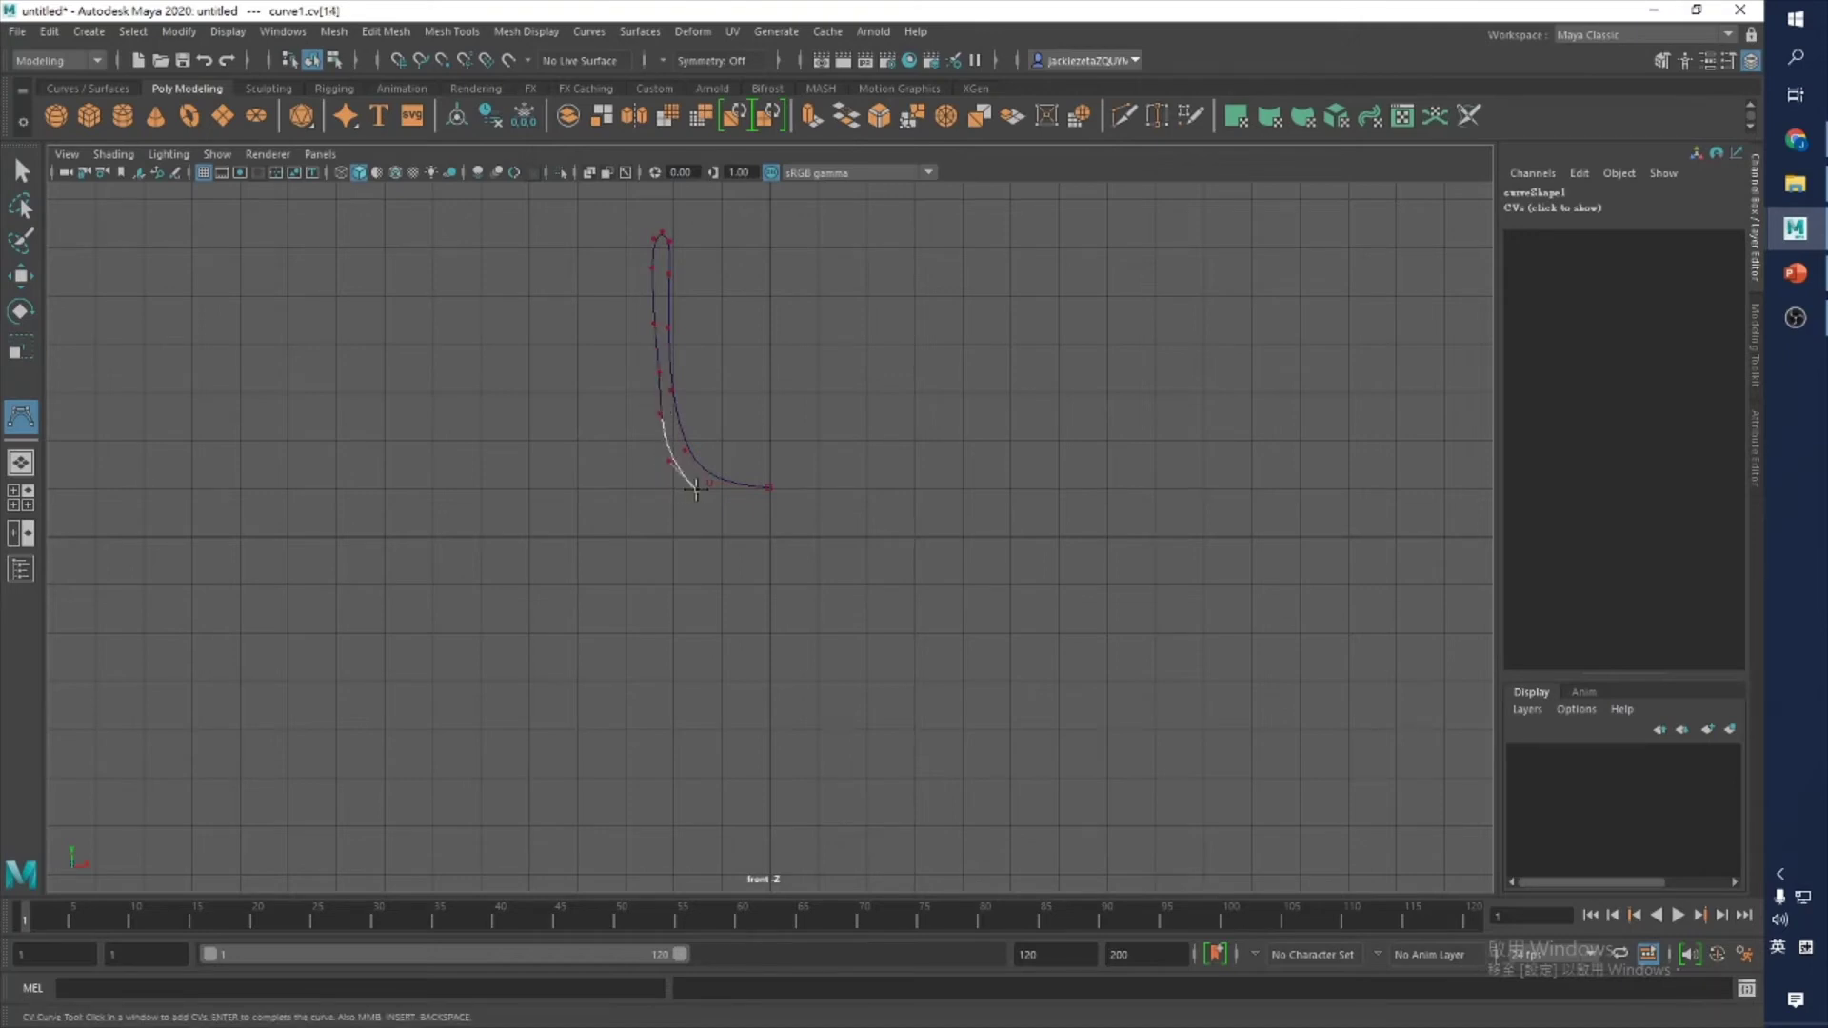
Step: Continue the profile curve down the thin stem and around the flared foot back to the vertical axis, and finish the curve
left_click(736, 507)
left_click(757, 523)
left_click(758, 563)
left_click(759, 610)
left_click(758, 668)
left_click(755, 706)
left_click(744, 739)
left_click(730, 767)
left_click(681, 791)
left_click(643, 792)
left_click(623, 807)
left_click(632, 812)
left_click(663, 814)
left_click(697, 816)
left_click(741, 810)
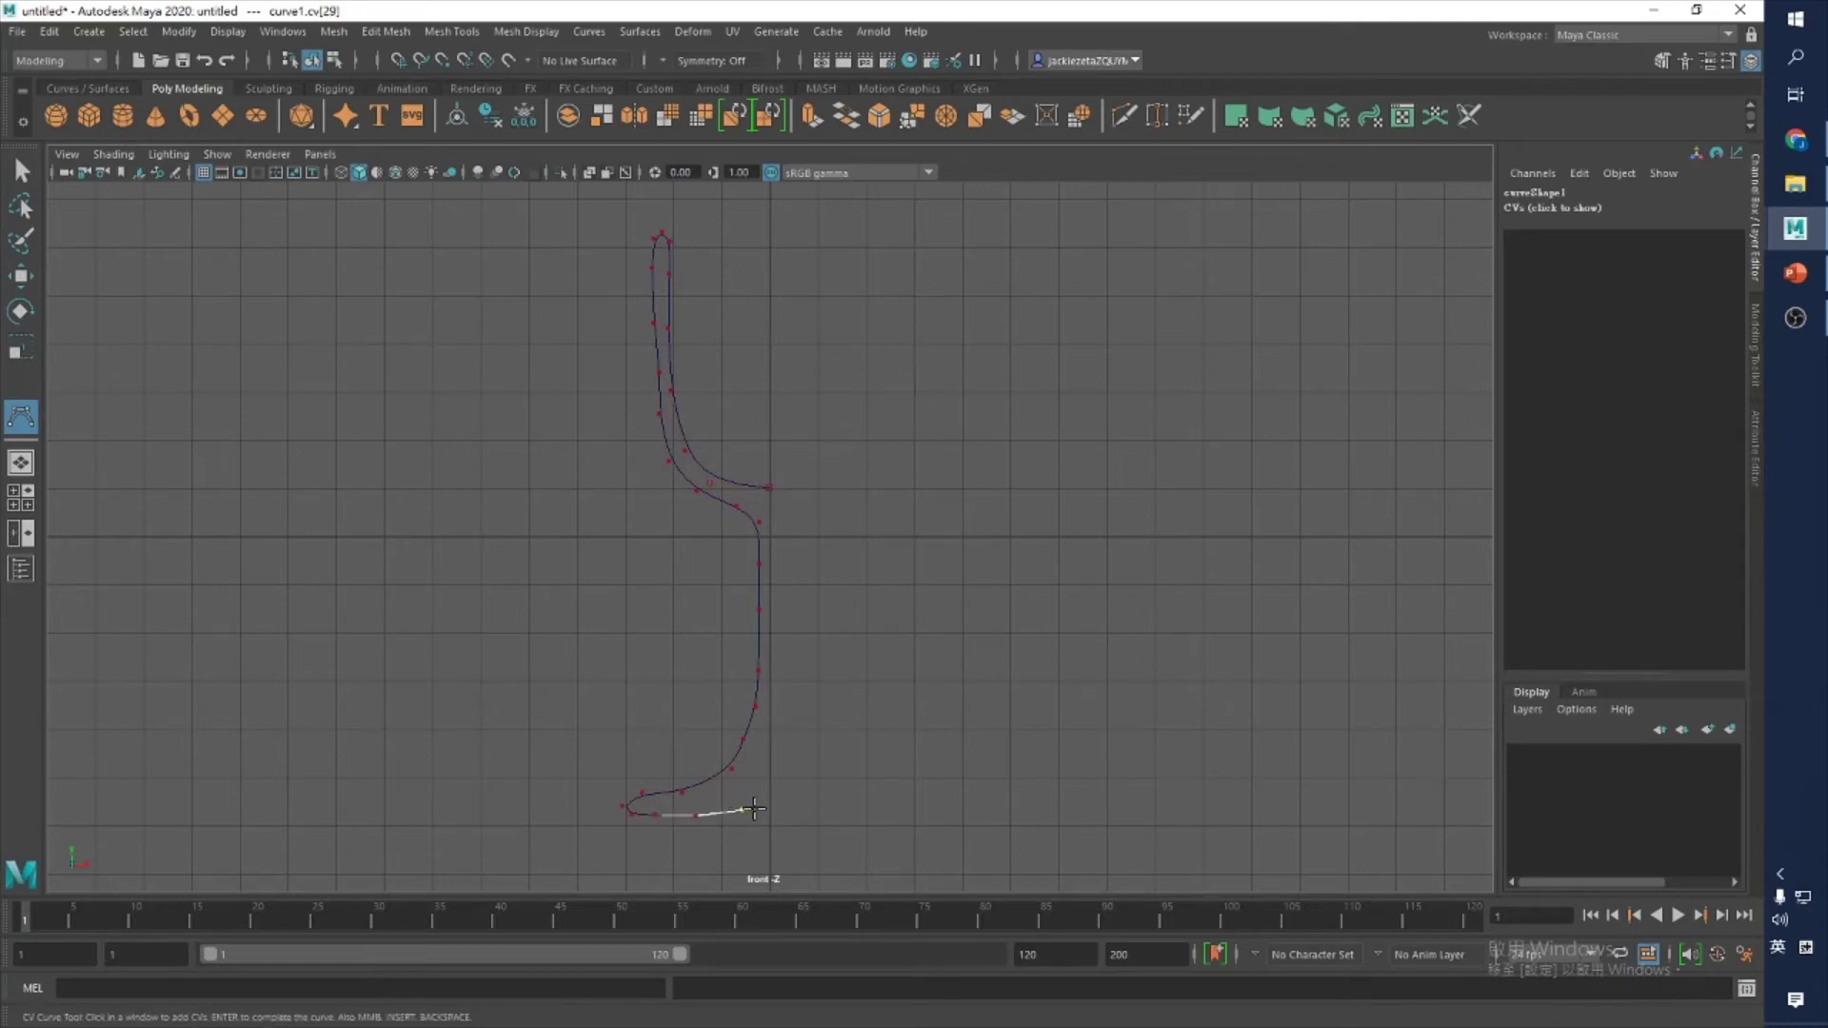
left_click(756, 811)
left_click(769, 814)
key("Return")
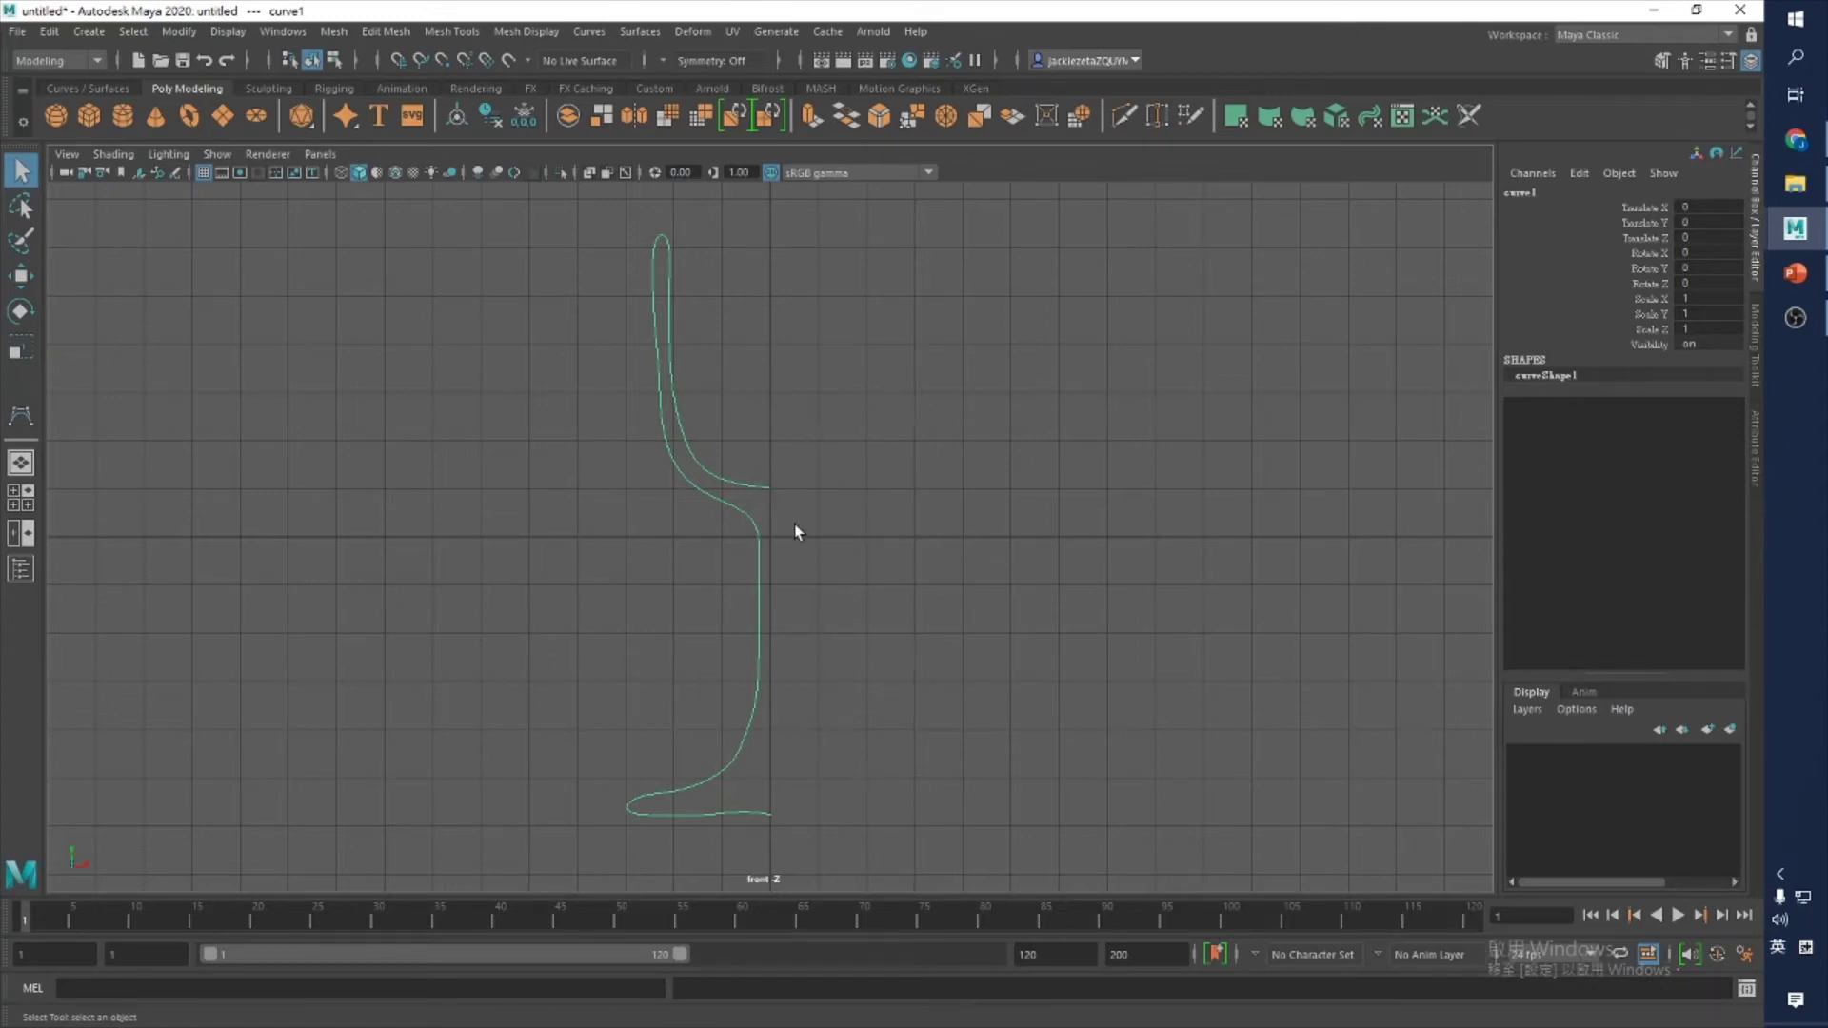
Step: Switch the profile curve to edit points and move the bowl-bottom points and the stem points slightly down
right_click(738, 519)
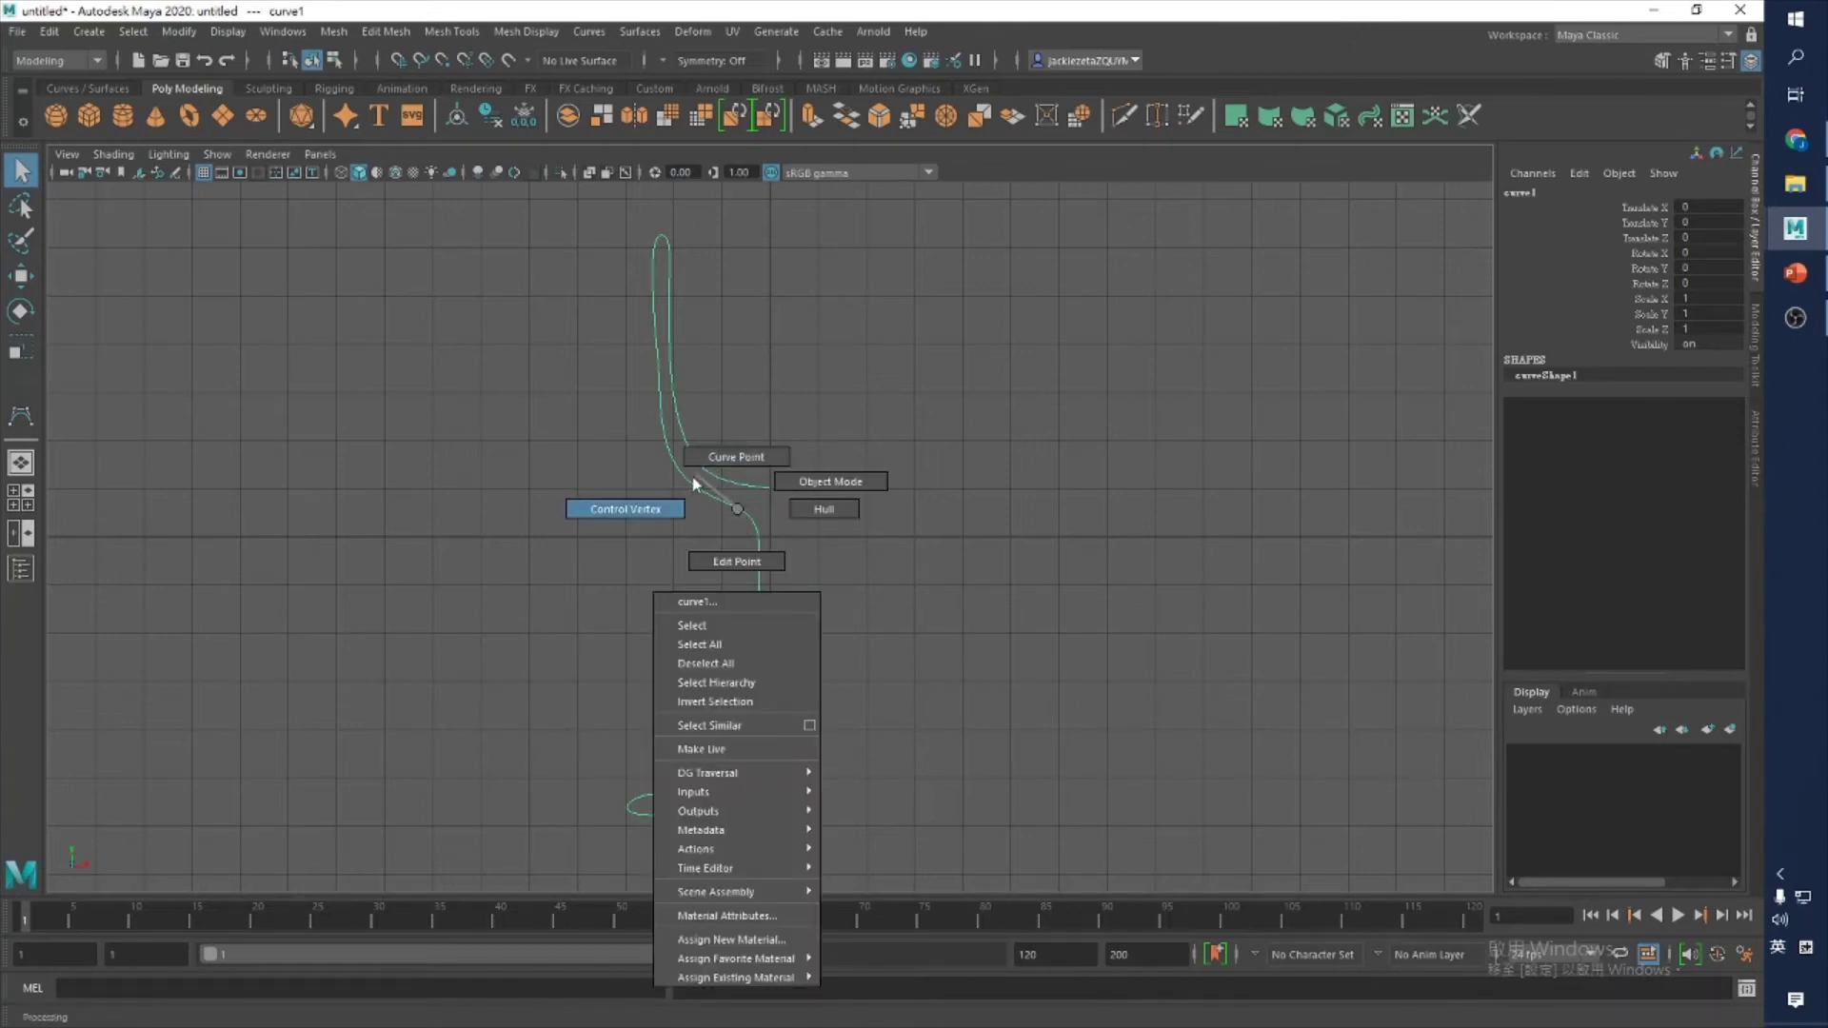
left_click(729, 562)
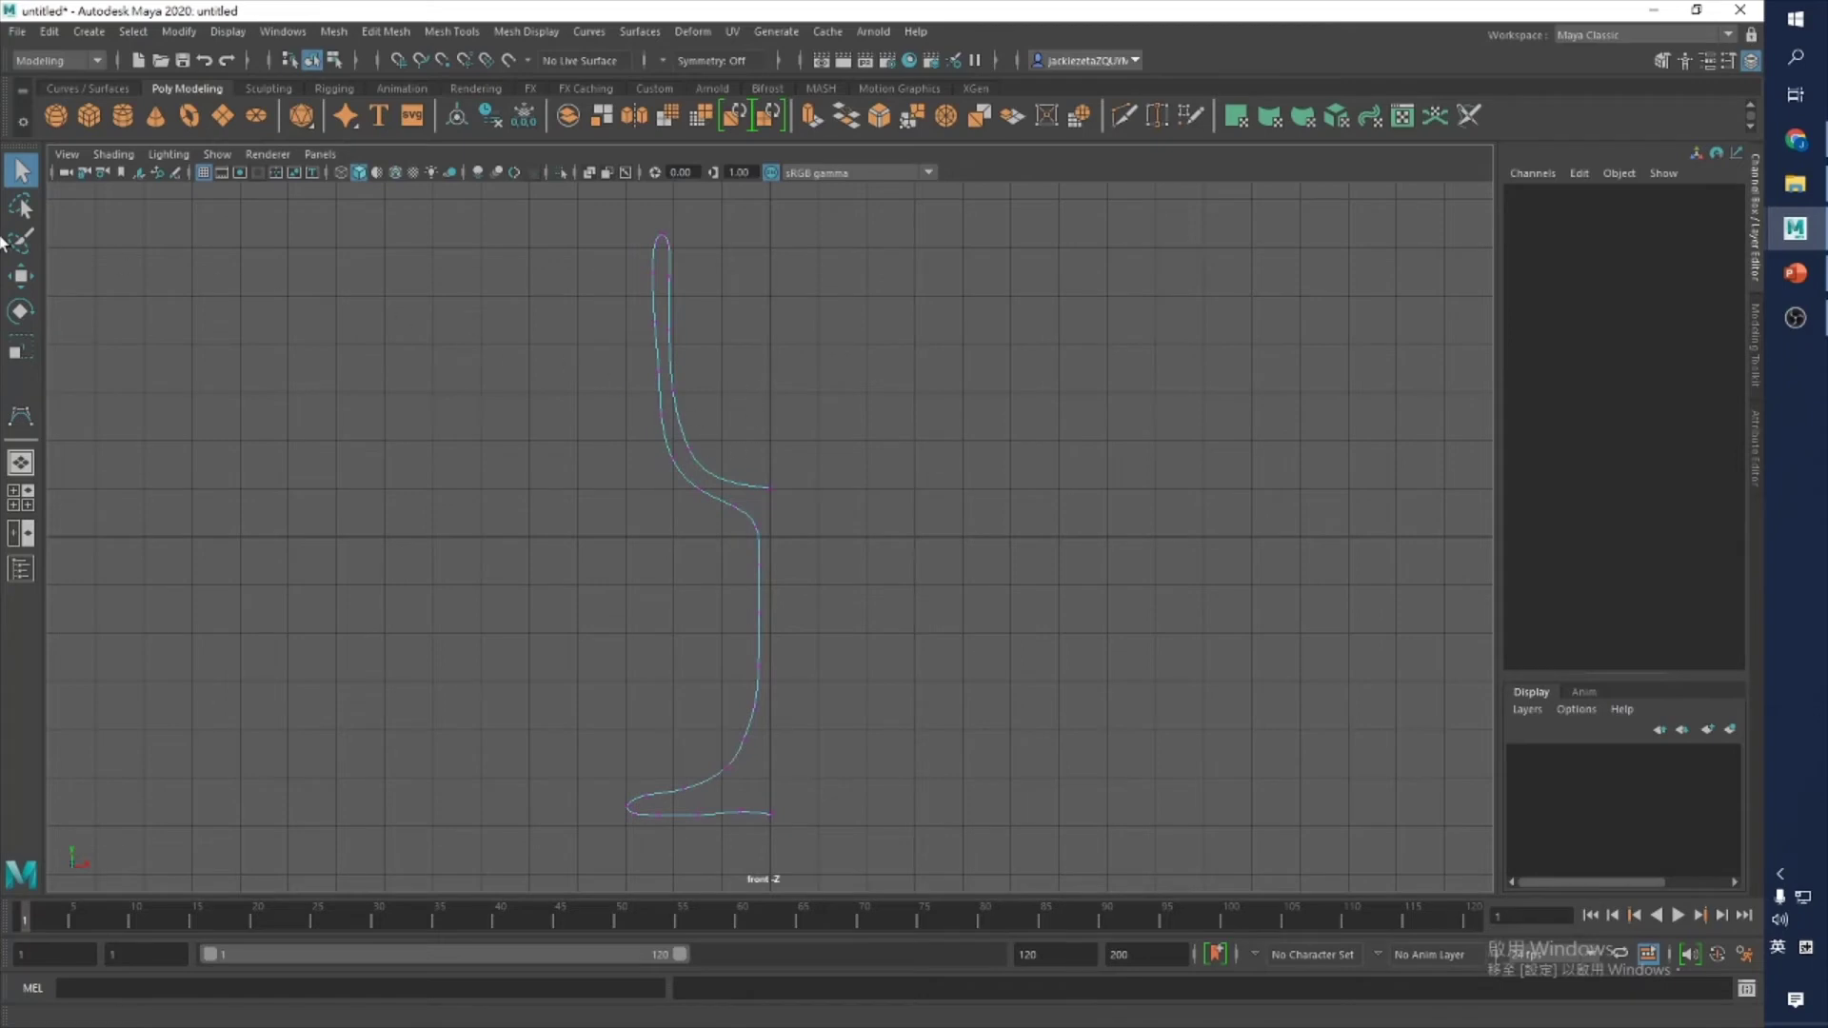
left_click(20, 277)
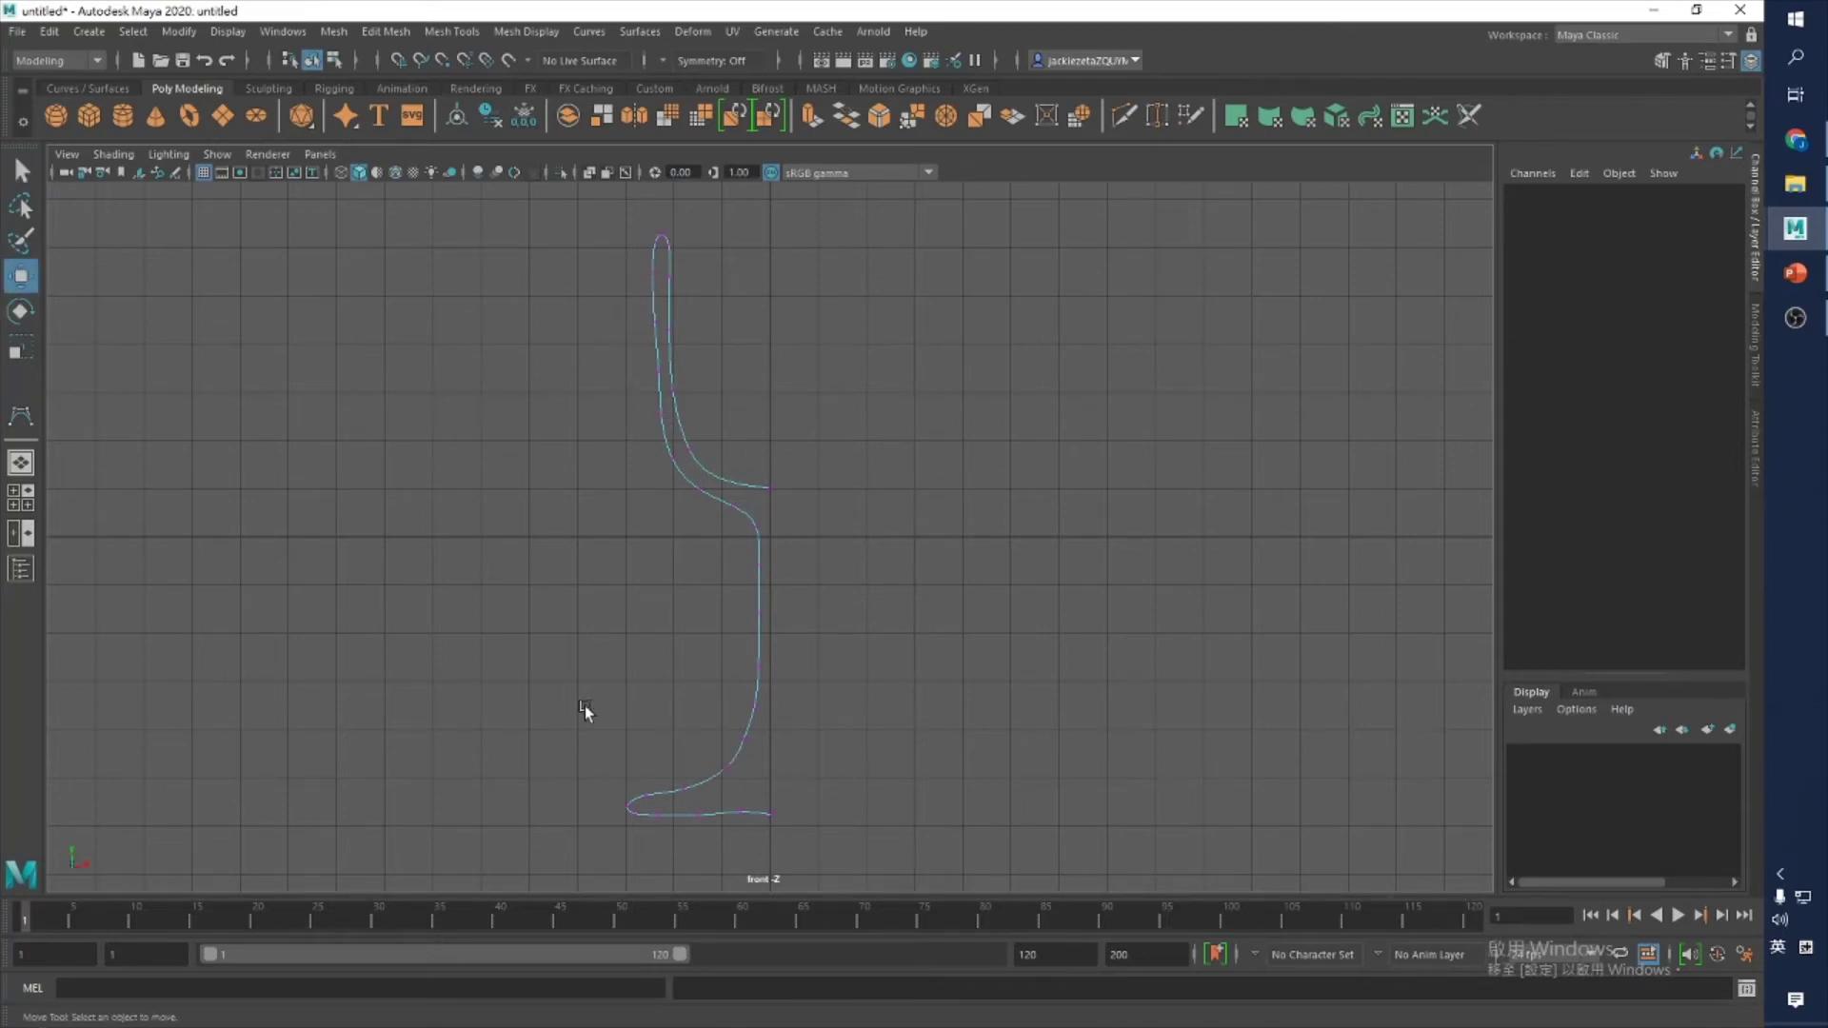
left_click_drag(614, 369, 832, 558)
mouse_move(711, 370)
left_mouse_down()
mouse_move(718, 453)
mouse_move(725, 386)
left_mouse_up()
left_click_drag(735, 562, 785, 751)
left_click_drag(751, 563, 752, 579)
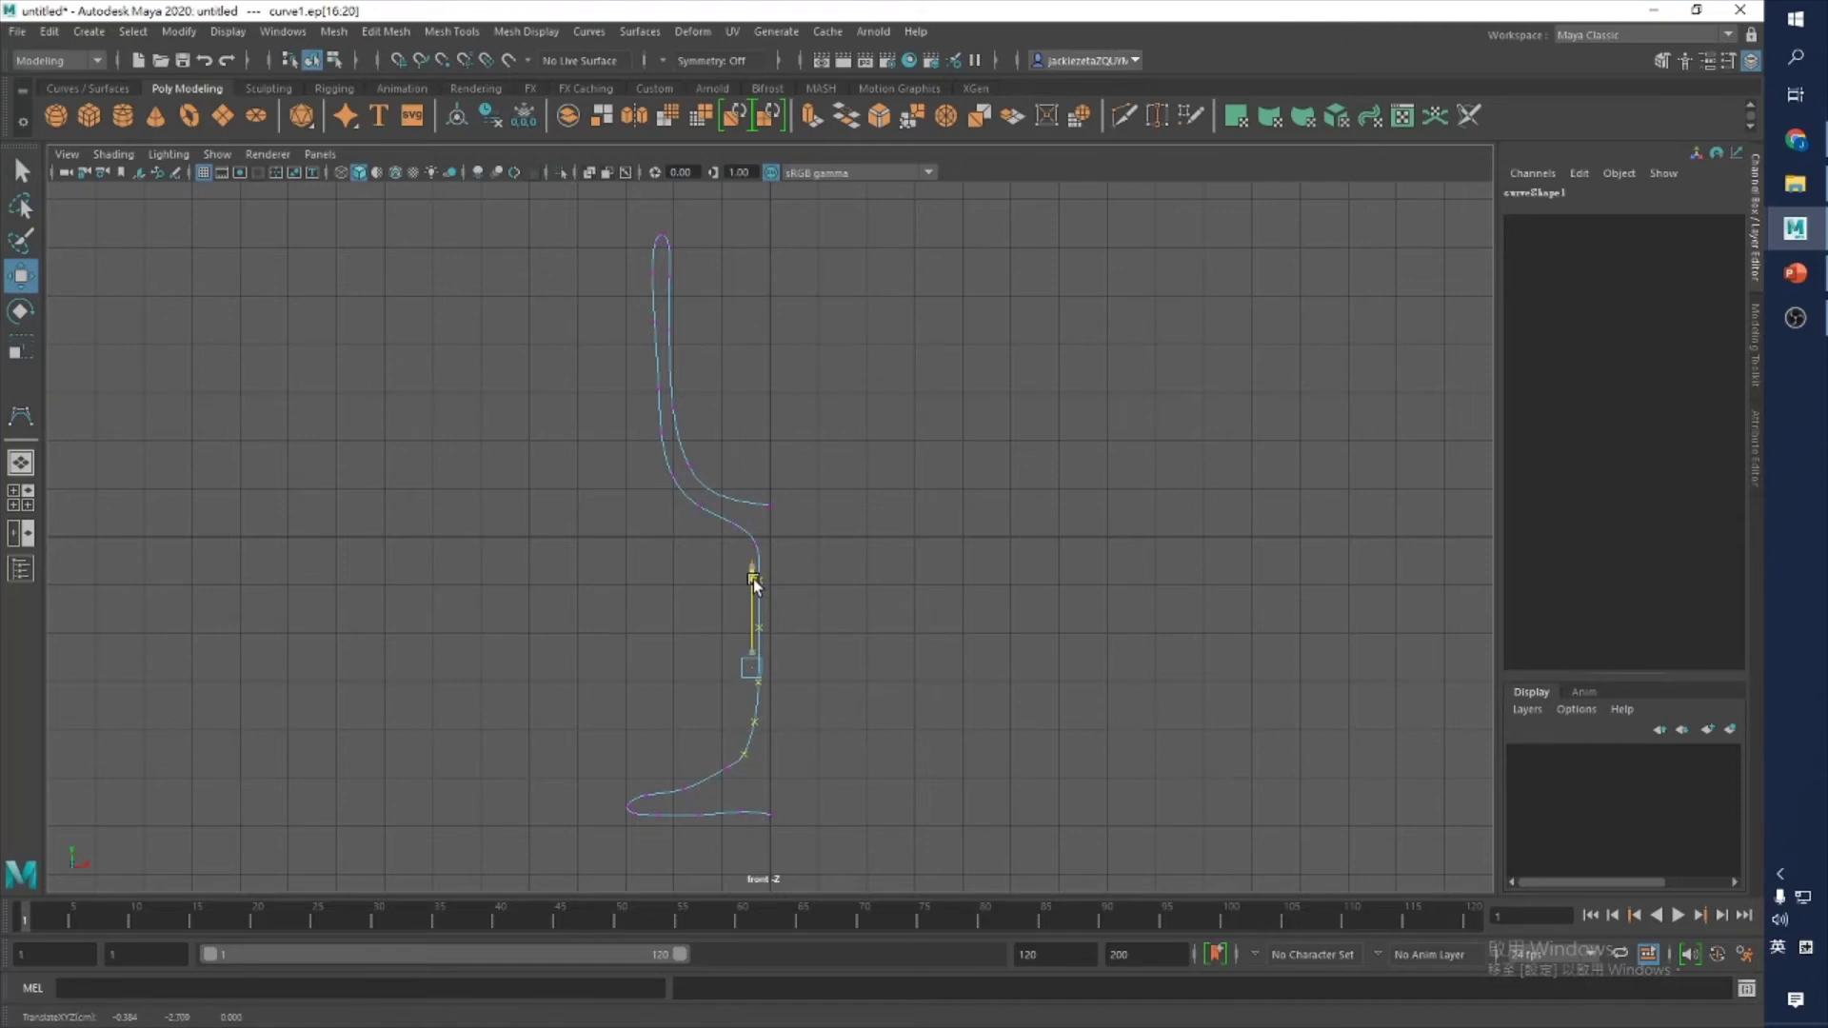
Step: Lower the edit point where the stem meets the foot, level the foot's underside, and shift the upper stem points to even out the stem
left_click(725, 778)
left_click_drag(729, 706, 740, 741)
left_click(739, 809)
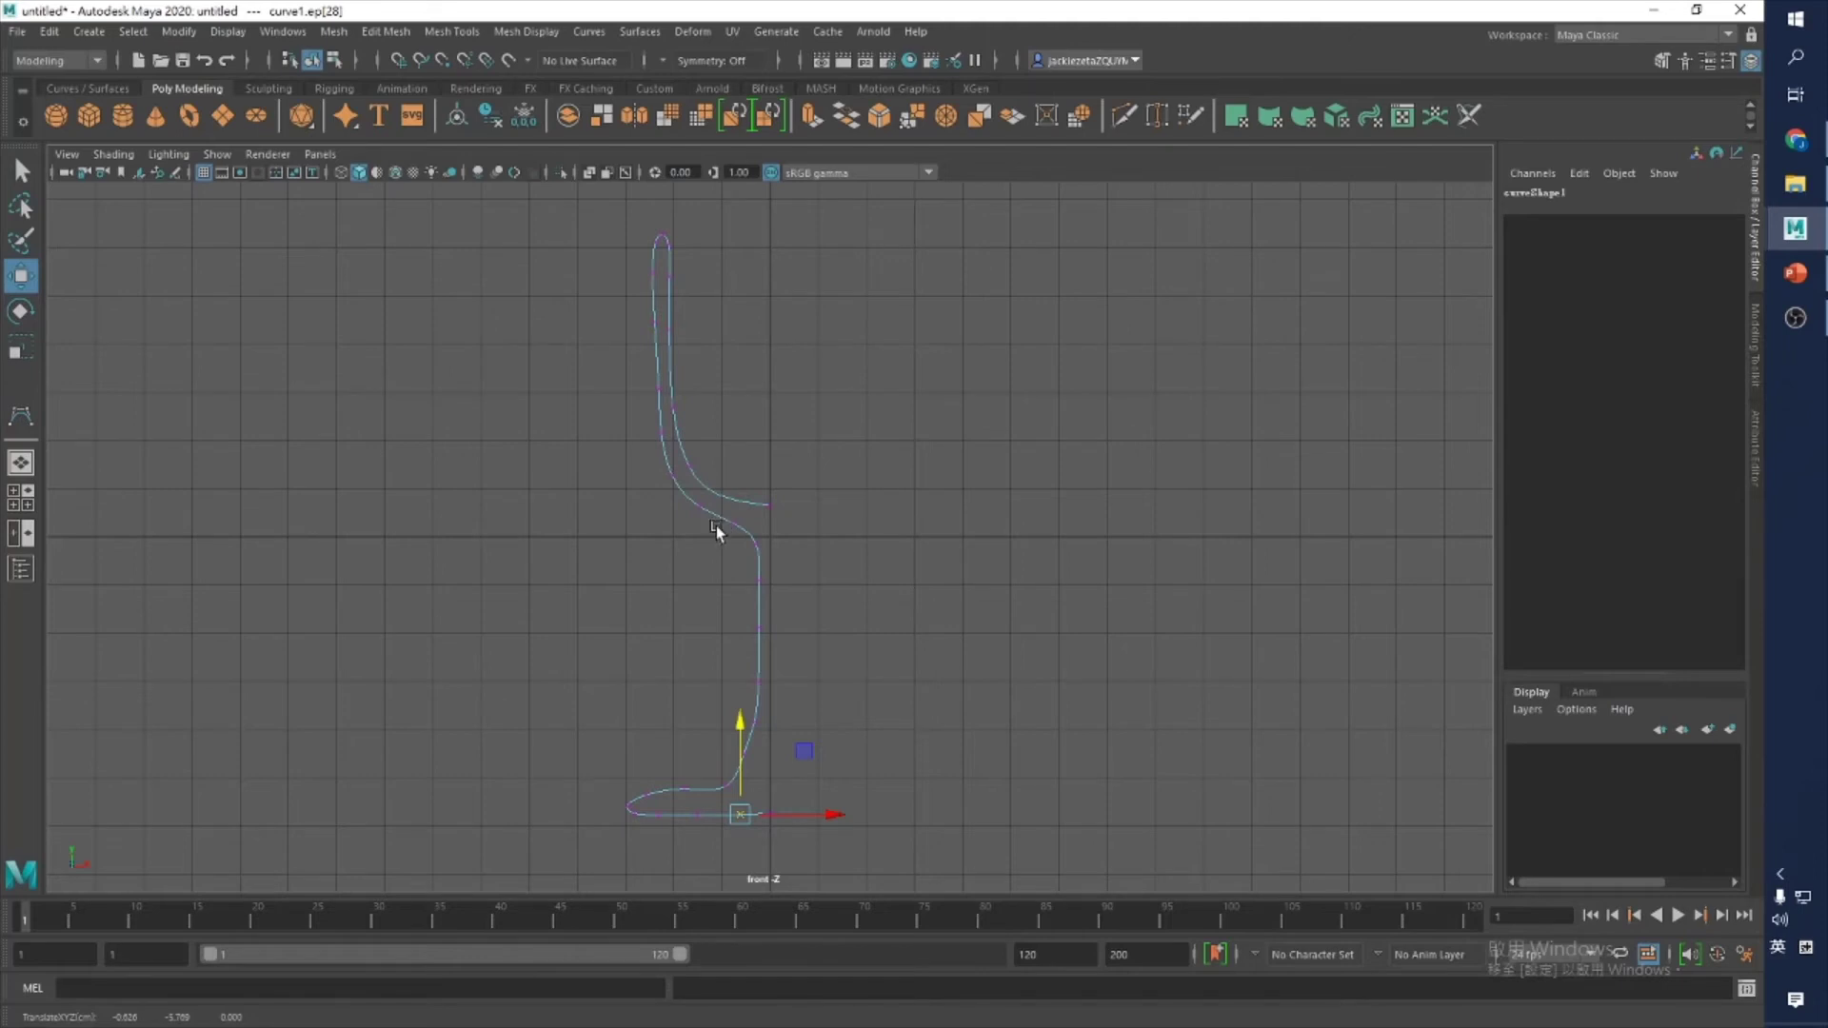
left_click_drag(743, 602, 784, 723)
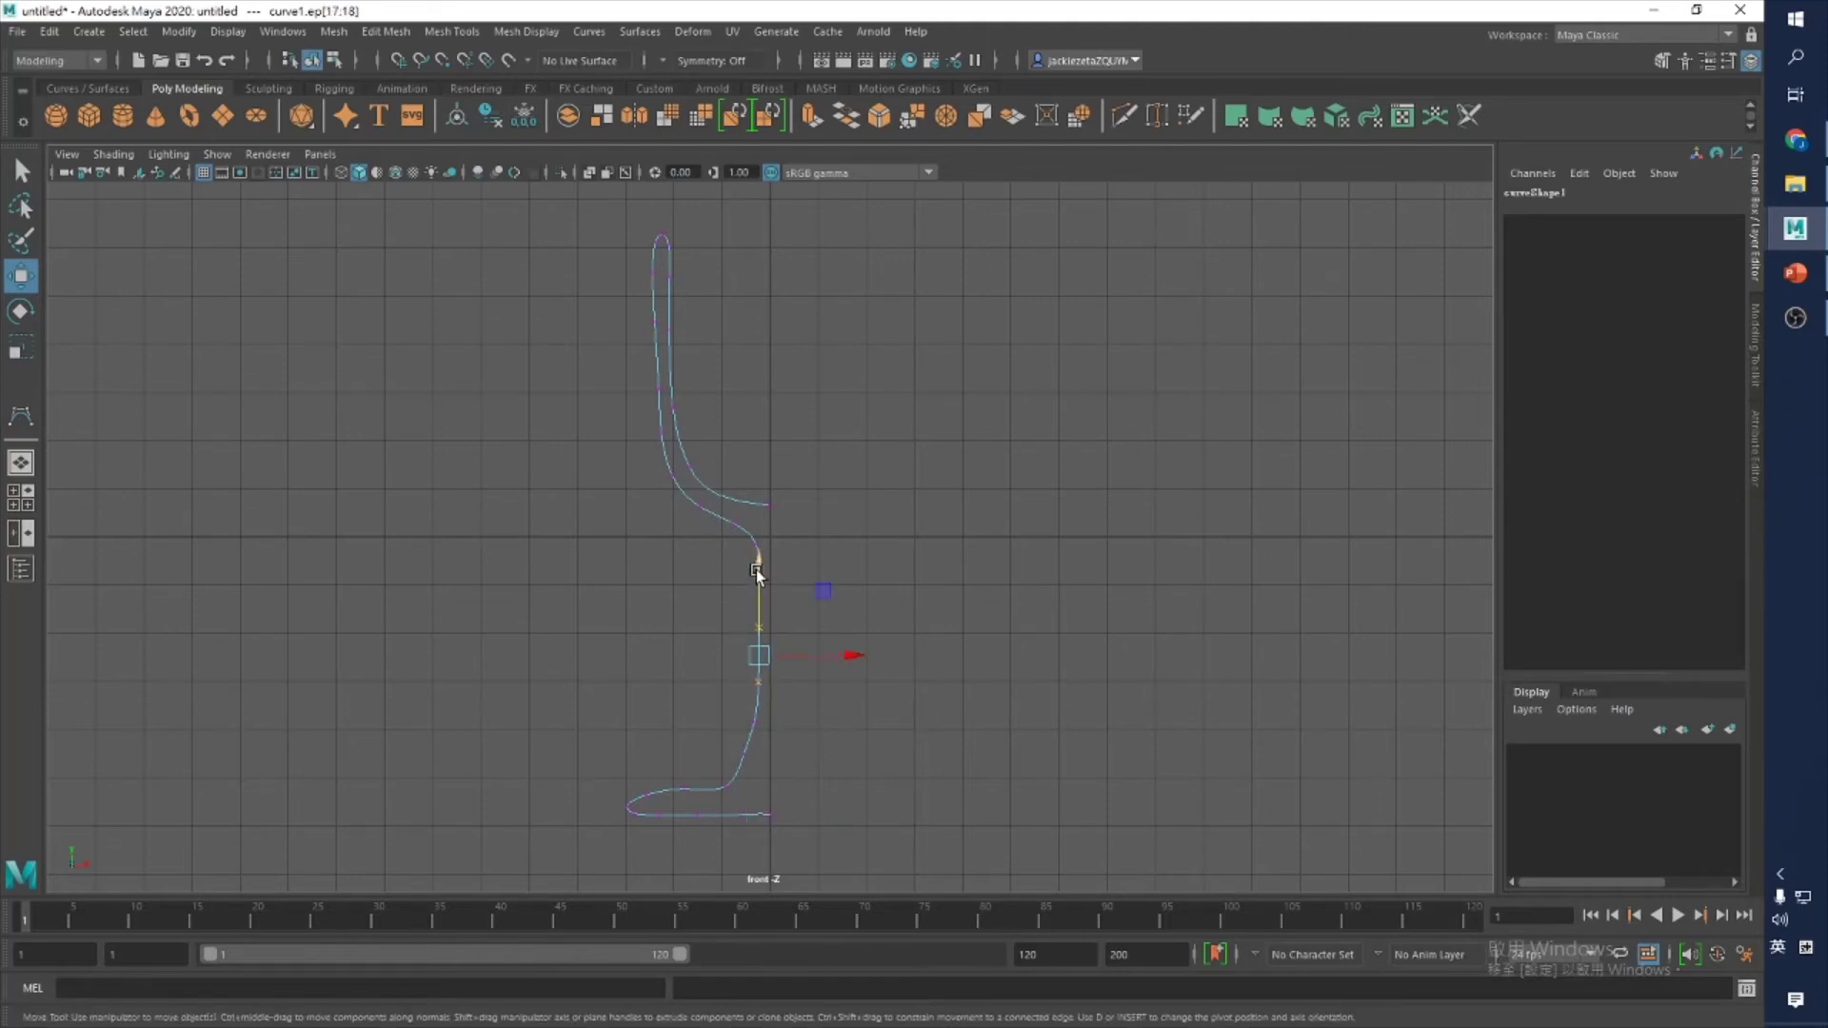
left_click_drag(758, 589, 775, 604)
left_click(681, 570)
left_click_drag(760, 504, 761, 542)
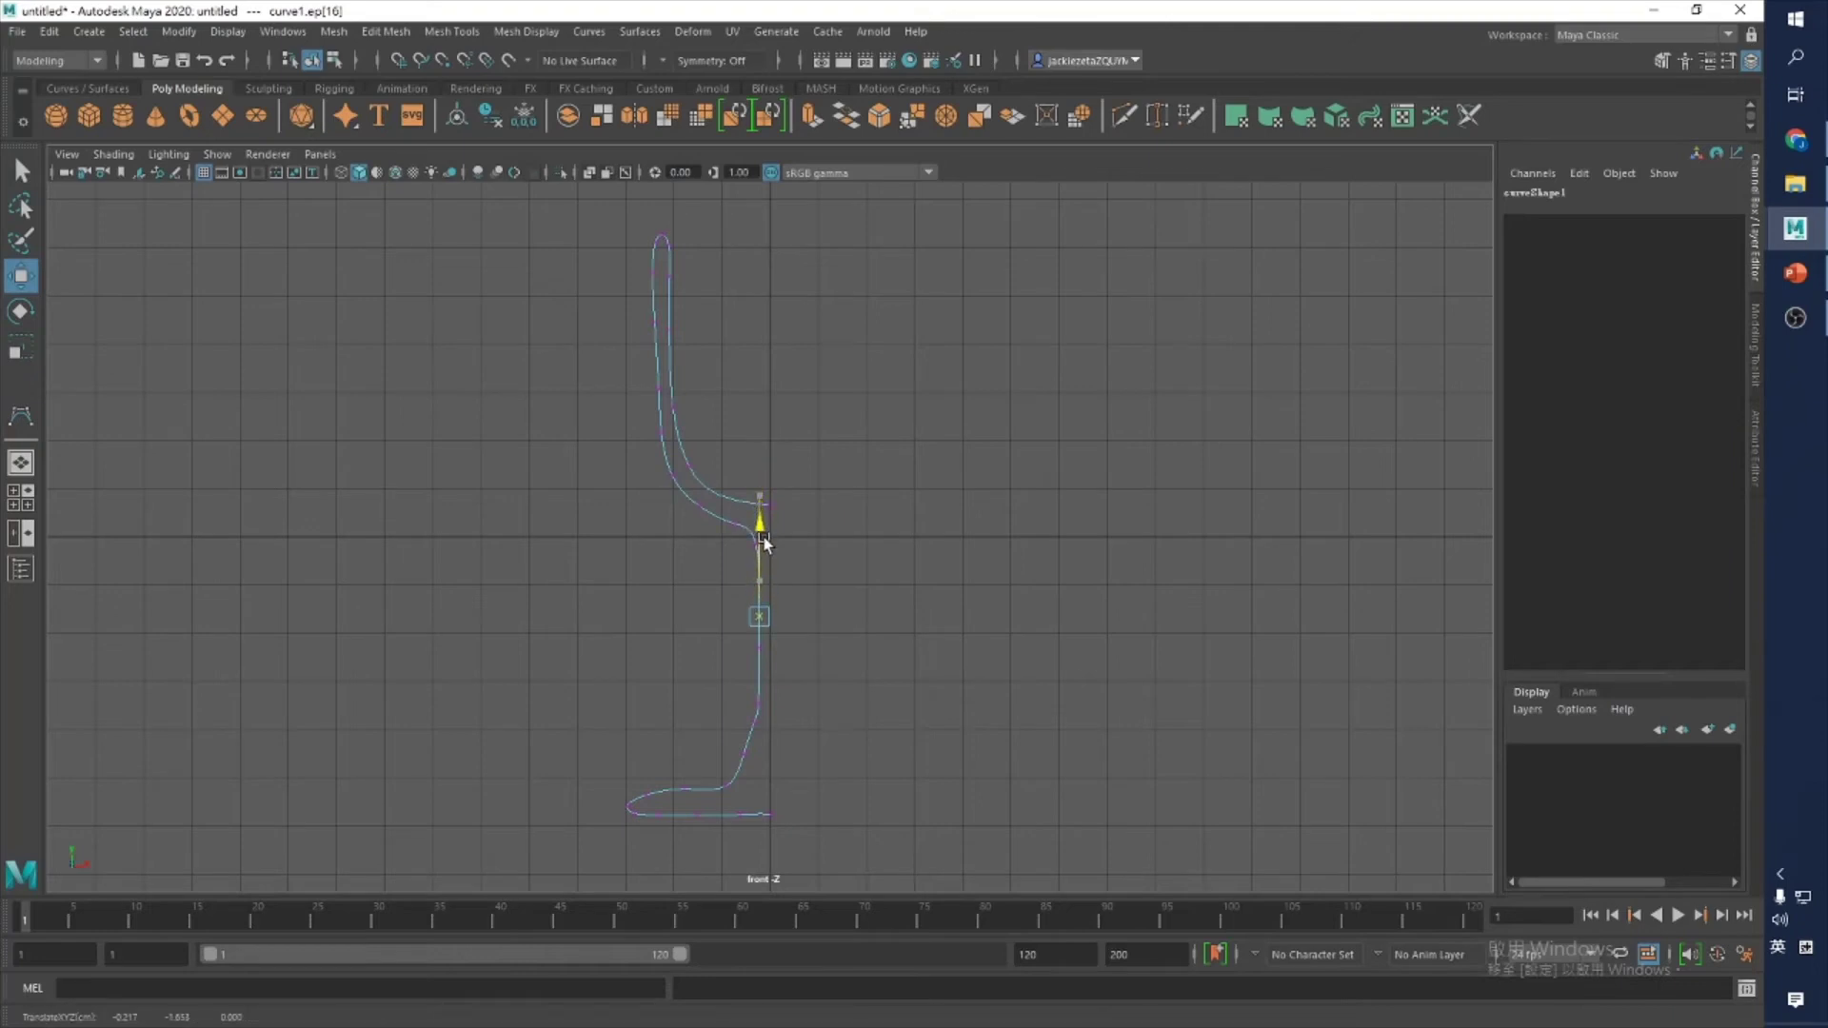
Step: Lower the bowl-bottom edit points and move the rim and side wall points outward to widen the bowl
left_click(618, 496)
left_click_drag(603, 375, 802, 564)
mouse_move(716, 380)
left_mouse_down()
mouse_move(716, 423)
mouse_move(709, 396)
left_mouse_up()
left_click_drag(621, 217, 714, 350)
left_click_drag(733, 284, 723, 285)
left_click(655, 414)
left_click_drag(746, 413, 739, 417)
left_click(660, 457)
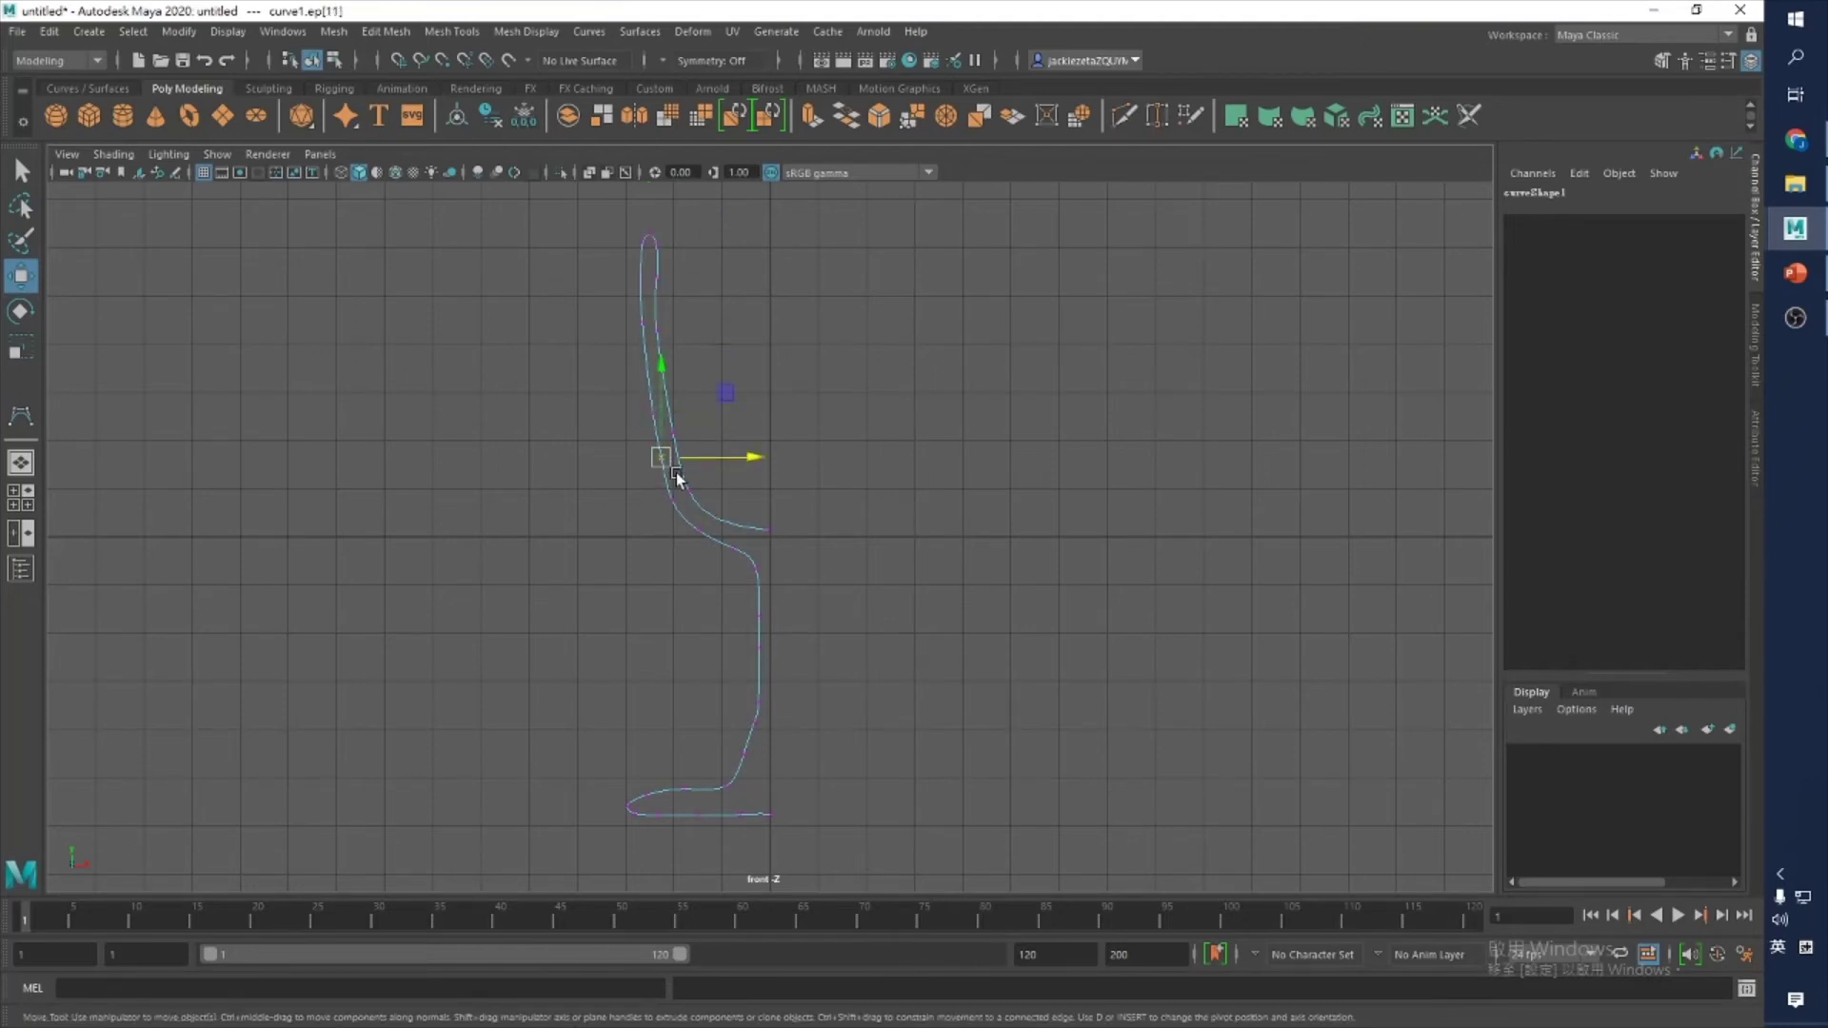
Step: Adjust the edit points at the foot's lower end, upper edge and outer tip to smooth the base, and return the curve to object mode
left_click(825, 763)
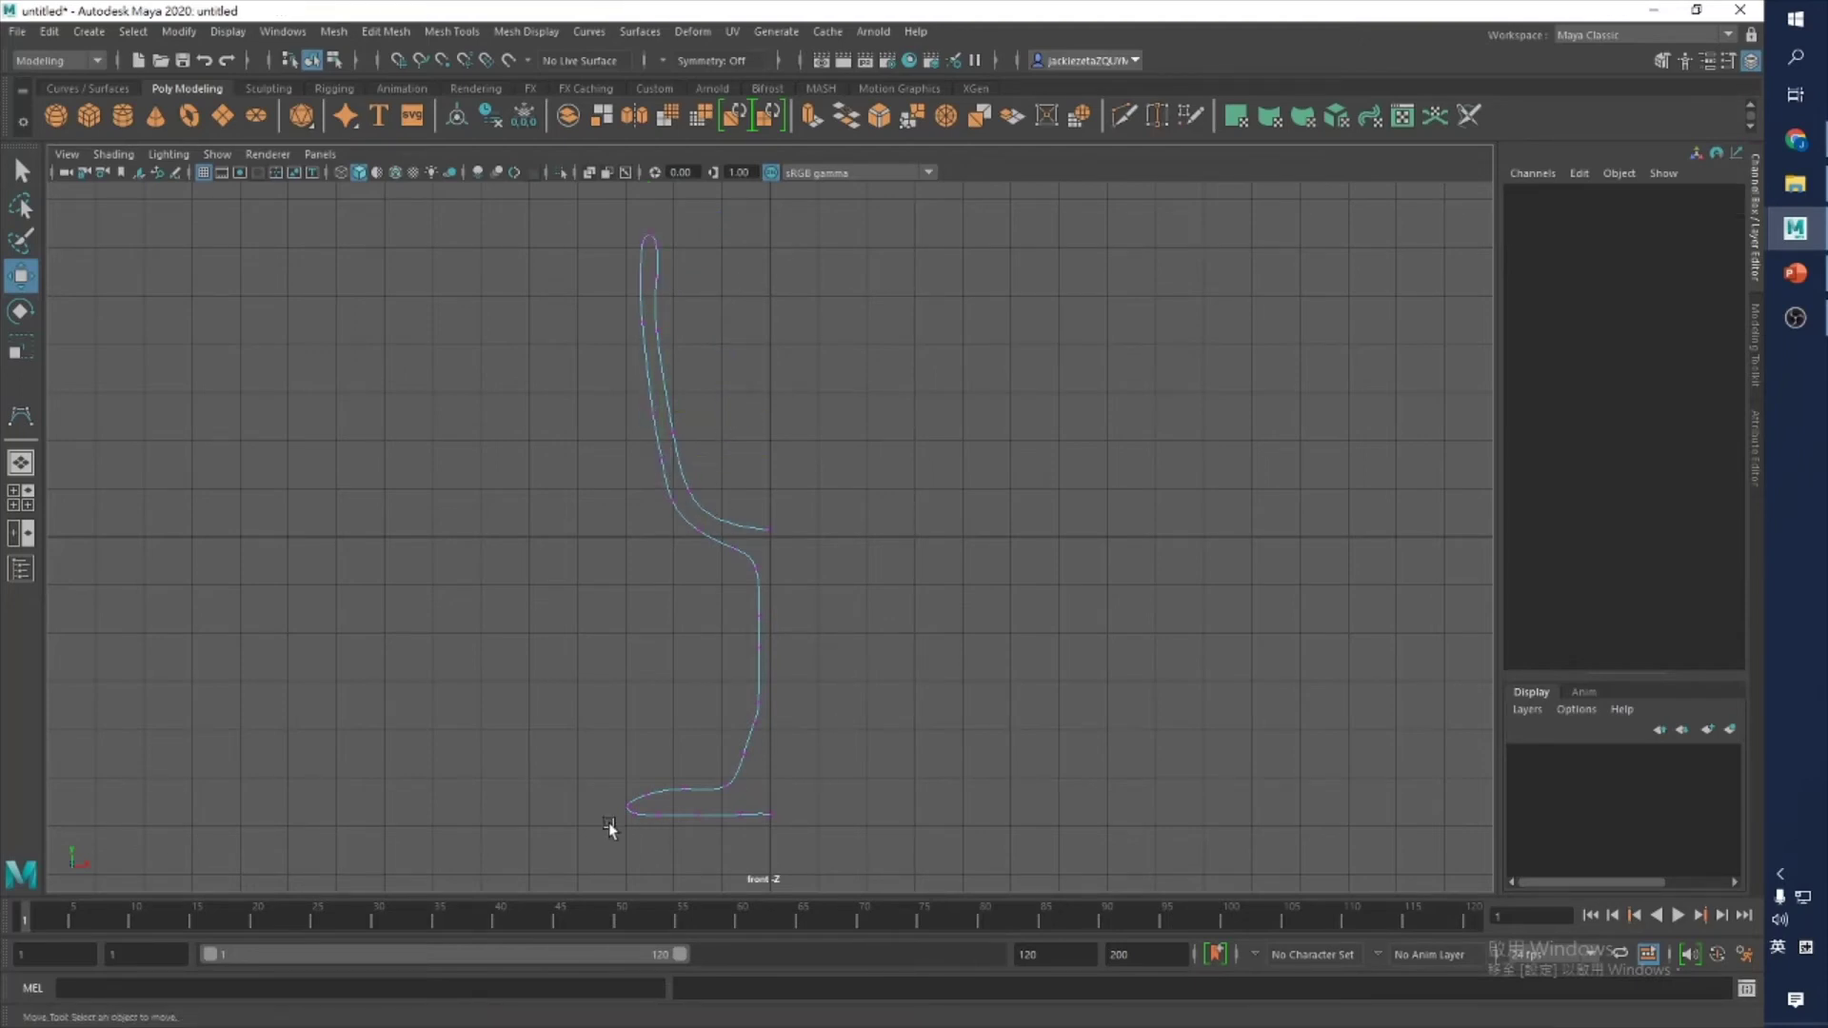
left_click(768, 813)
left_click_drag(766, 758, 765, 759)
left_click_drag(612, 787, 729, 798)
left_click_drag(685, 698, 690, 706)
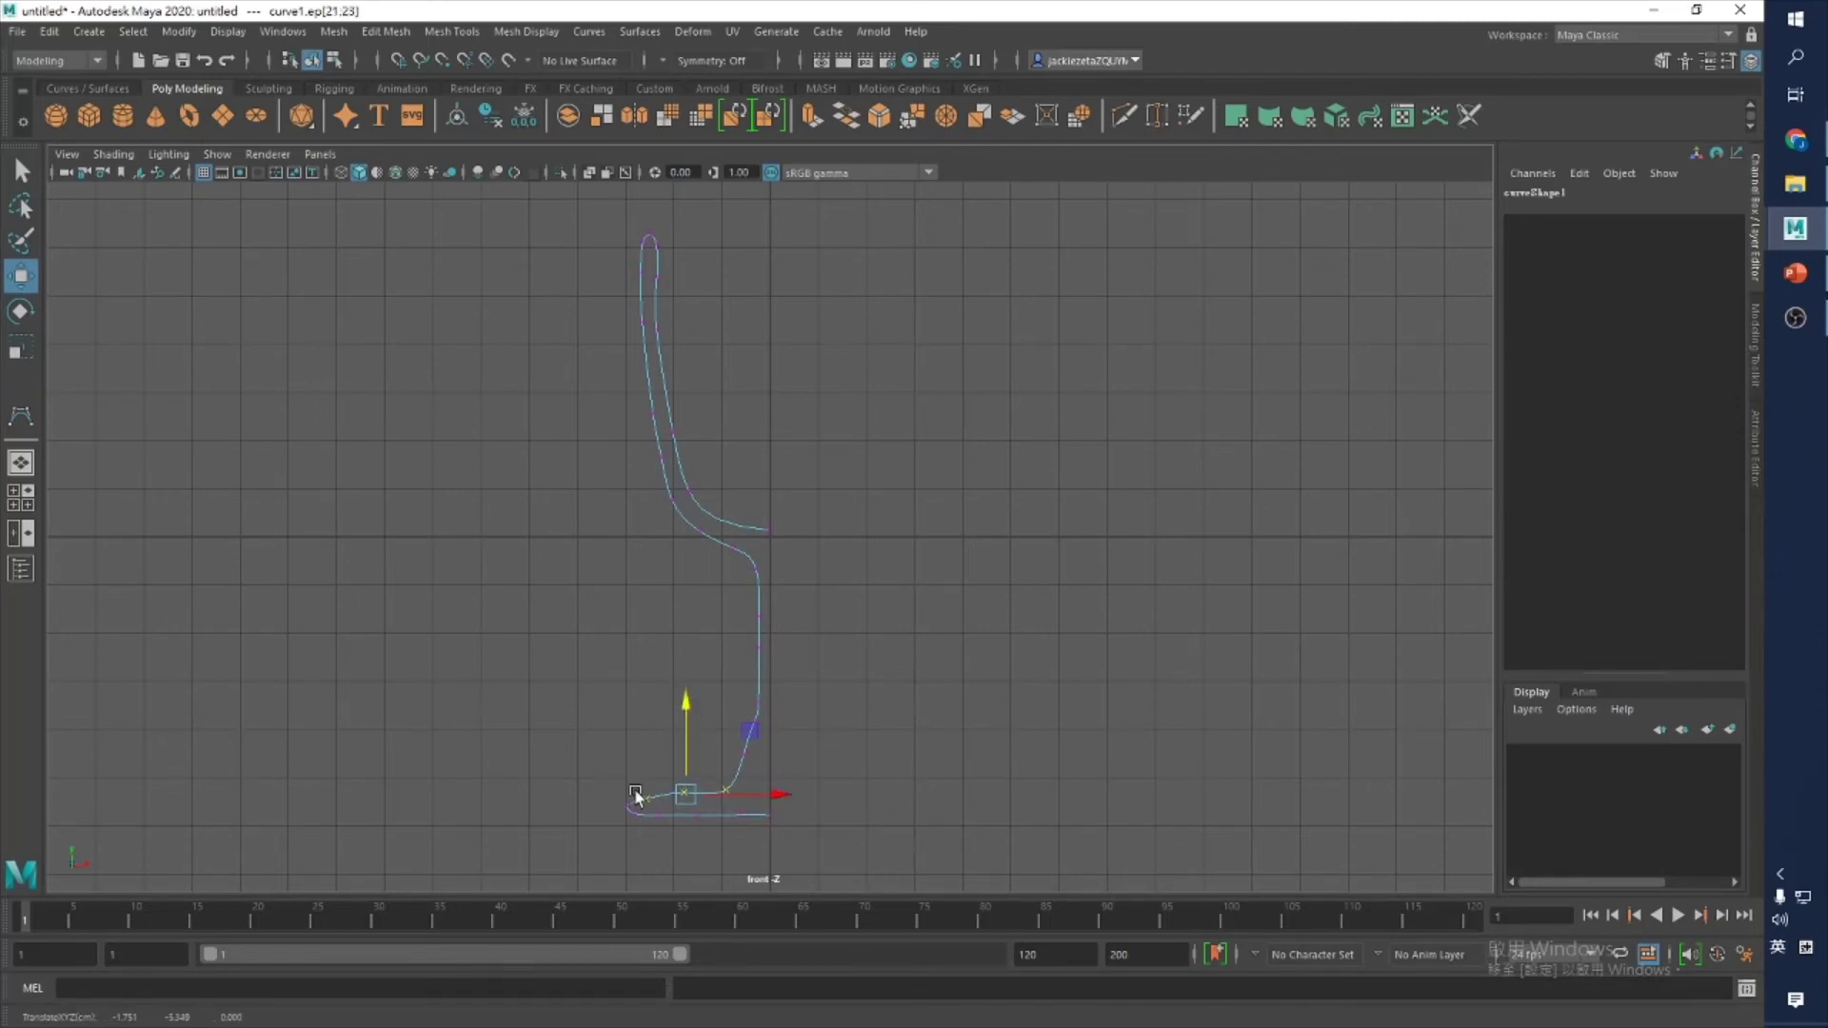
left_click(629, 804)
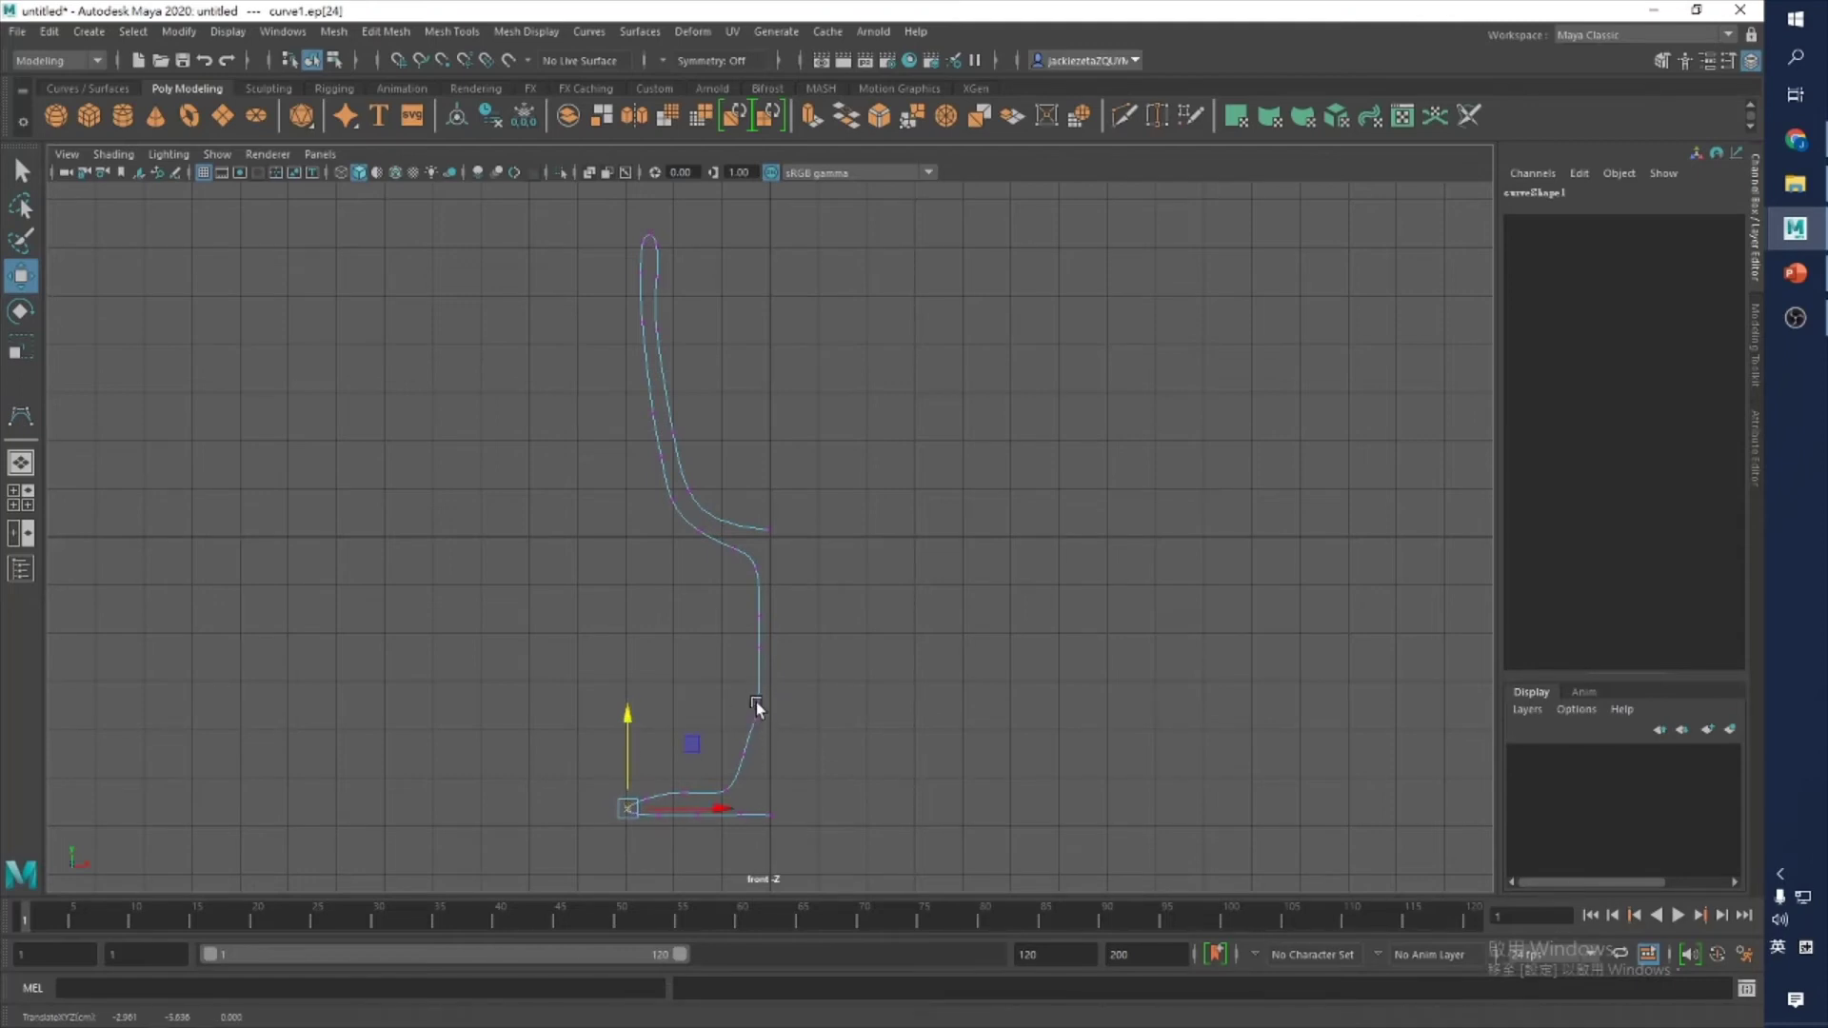
right_click_drag(760, 540, 836, 520)
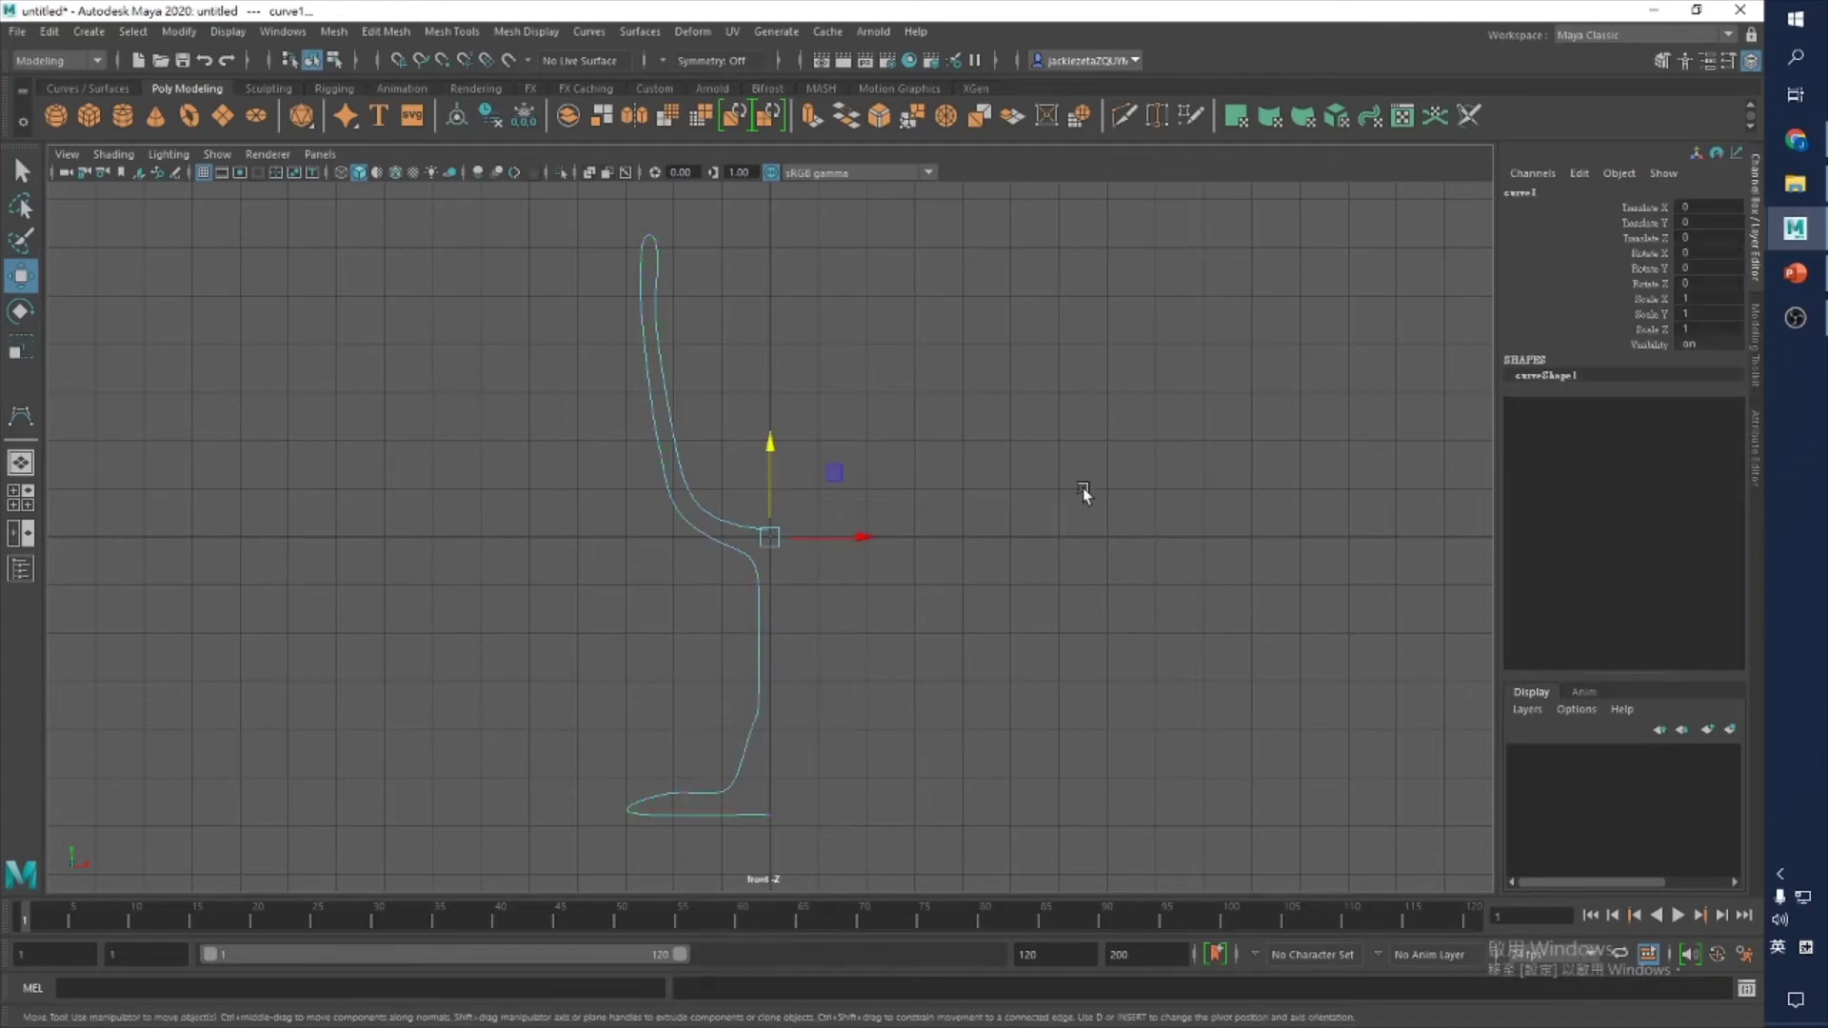
left_click(1073, 452)
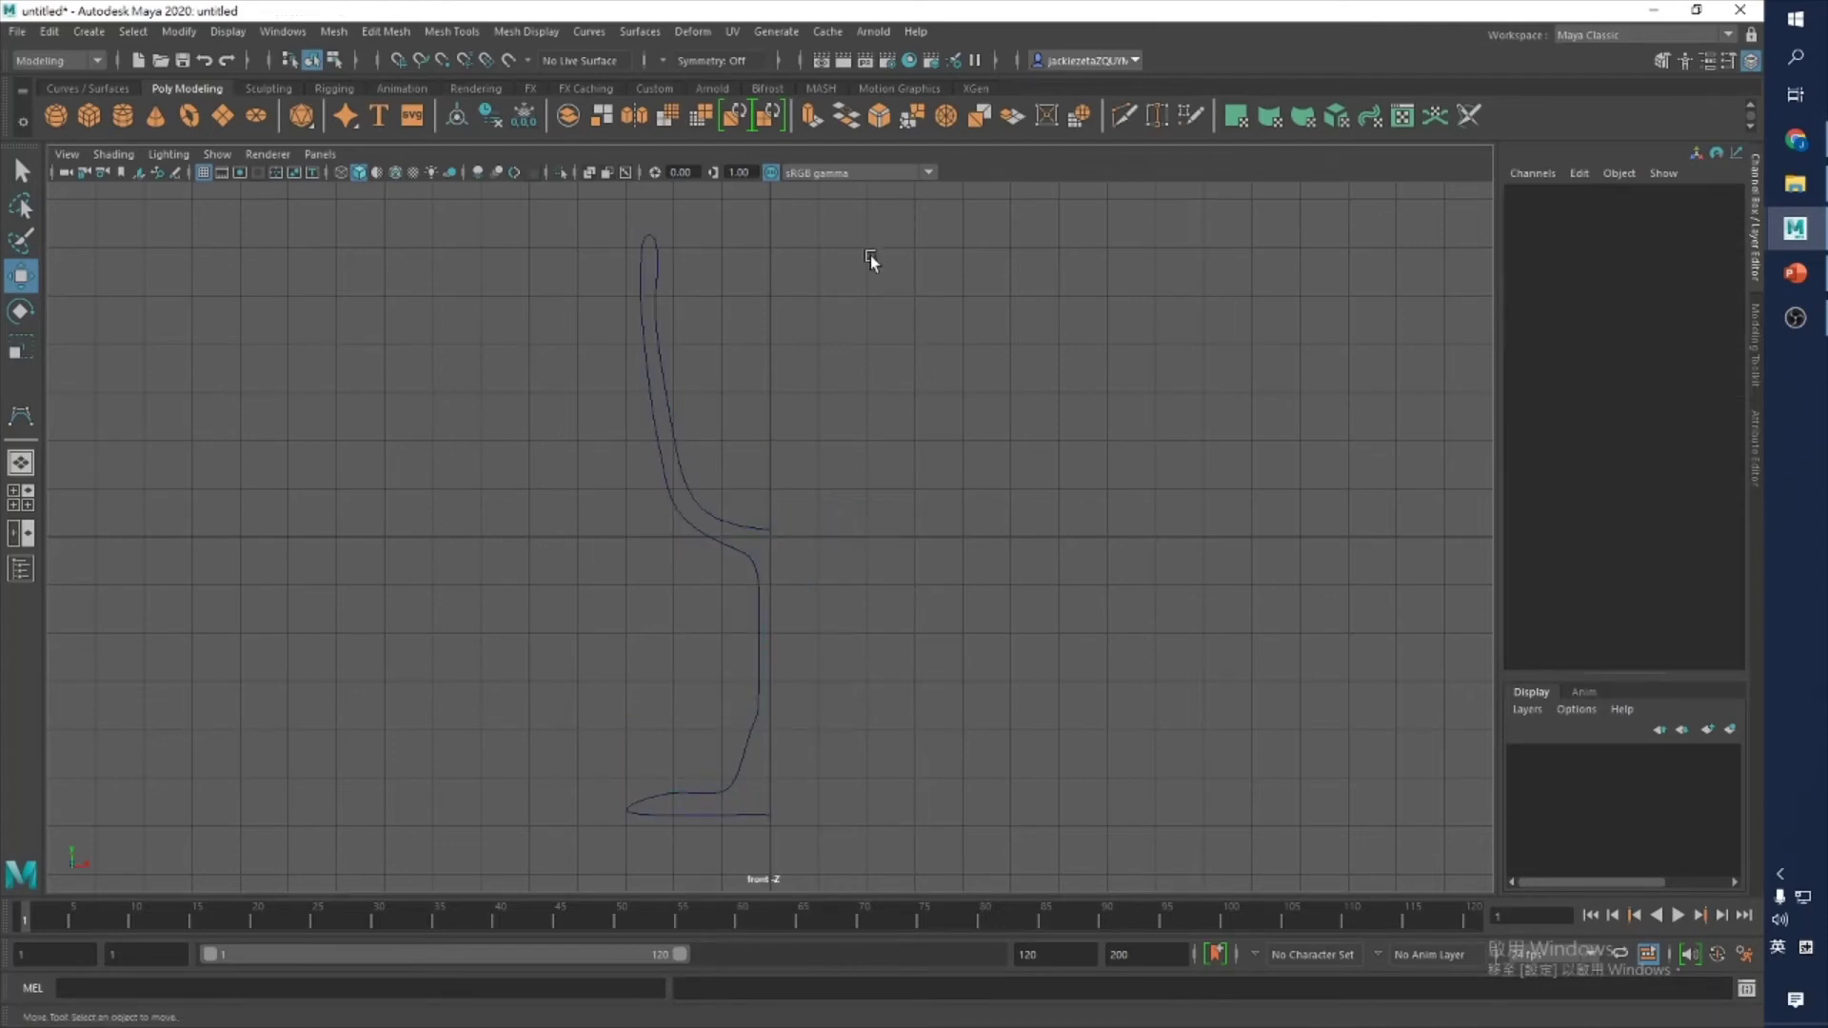
Step: Revolve the profile curve 360 degrees around the Y axis as a cubic NURBS surface with 8 segments, and show the goblet in four views
left_click(659, 330)
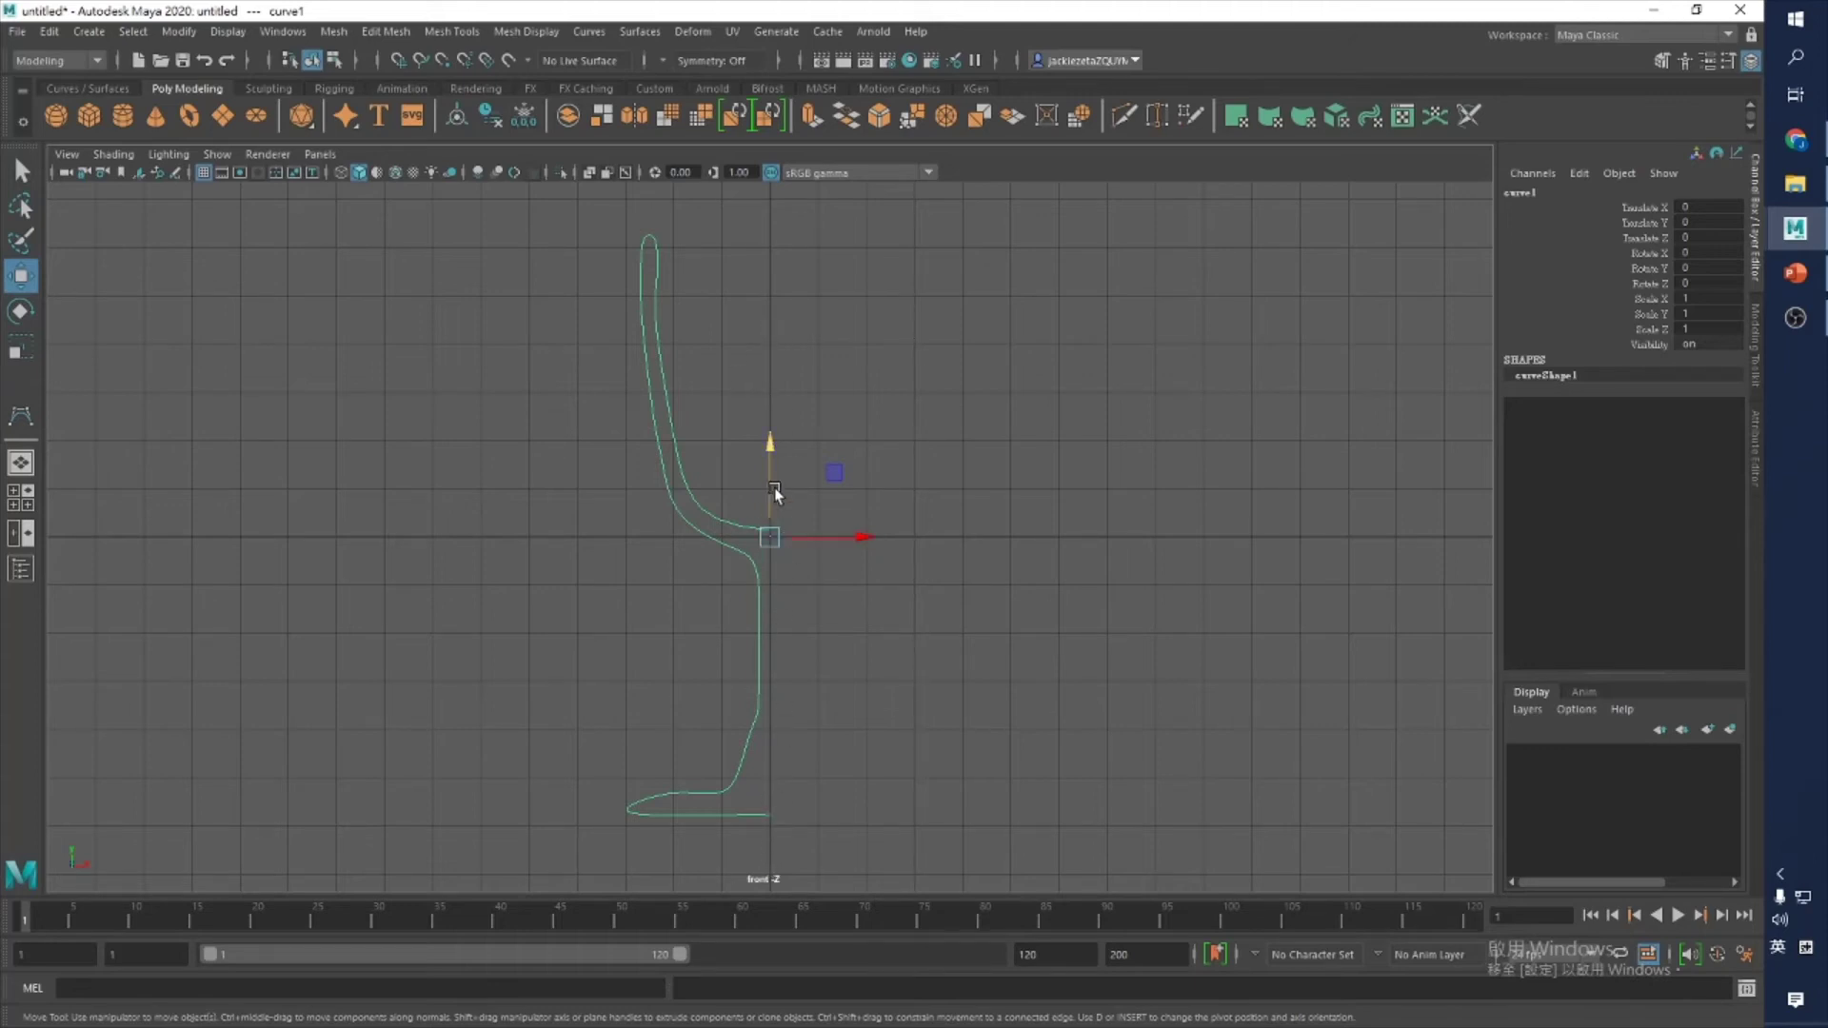
left_click(657, 34)
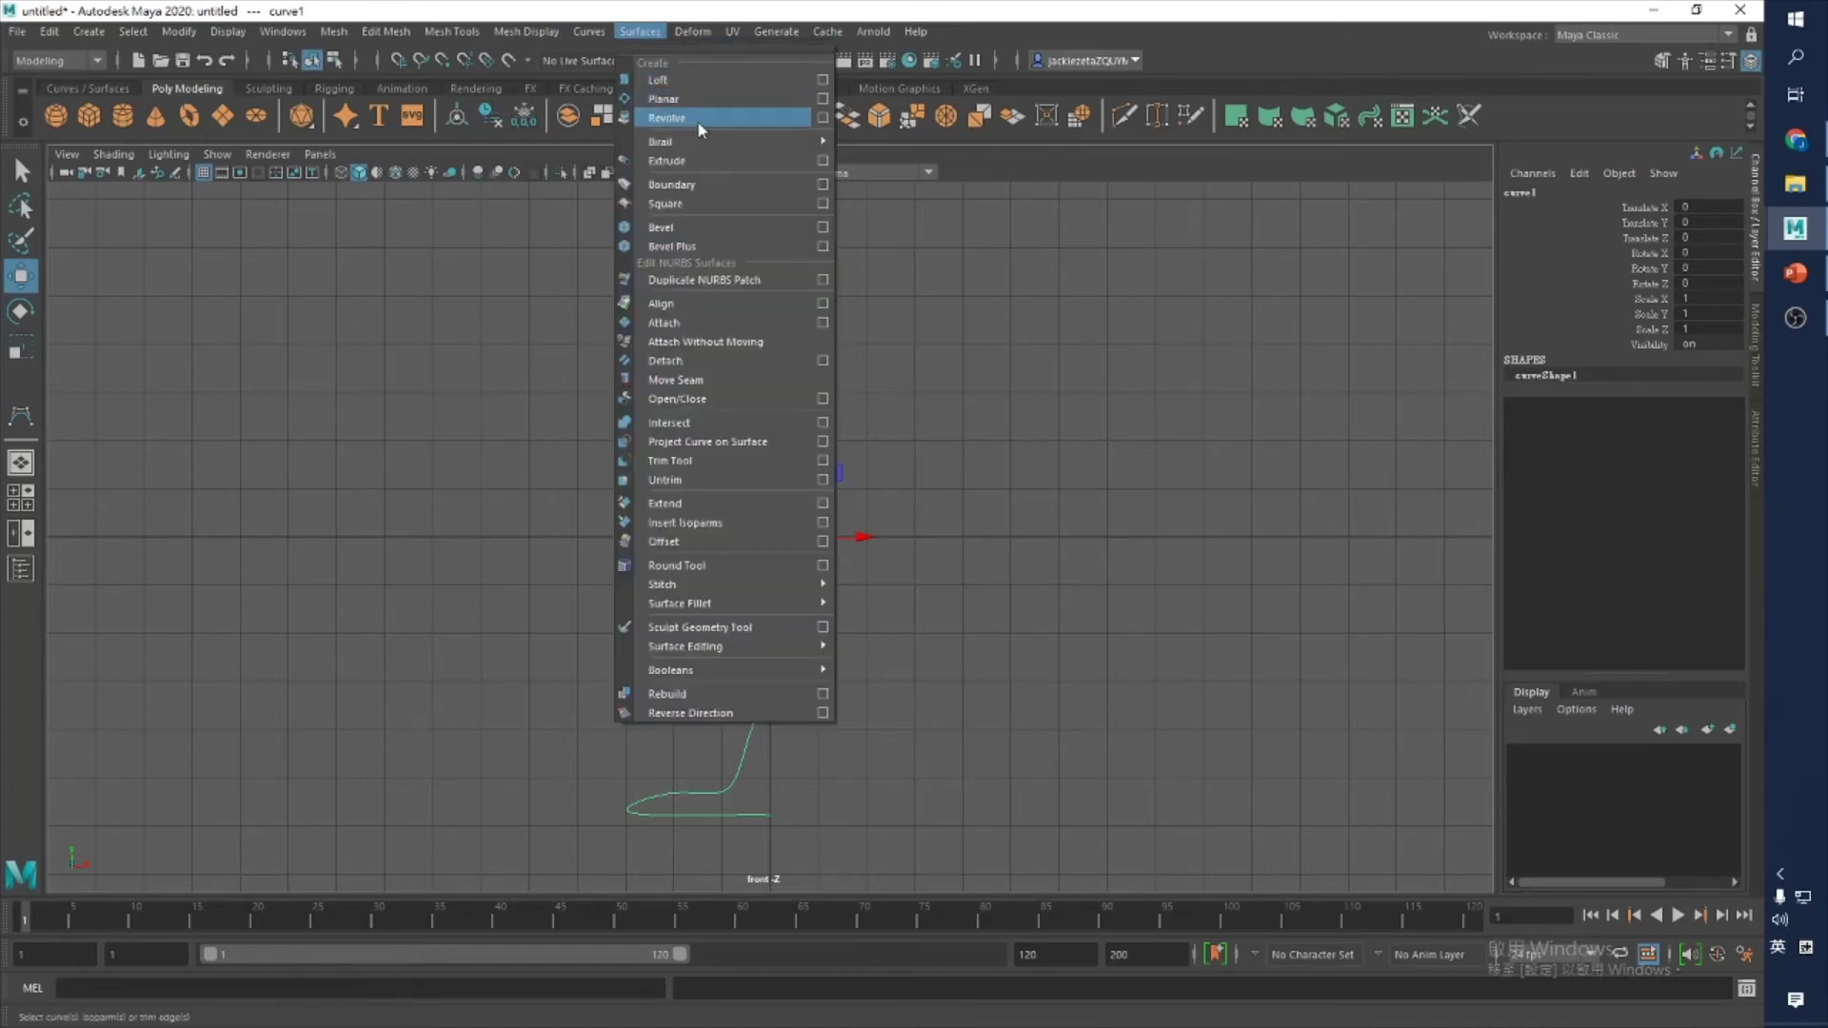
left_click(824, 119)
left_click_drag(824, 333, 1197, 292)
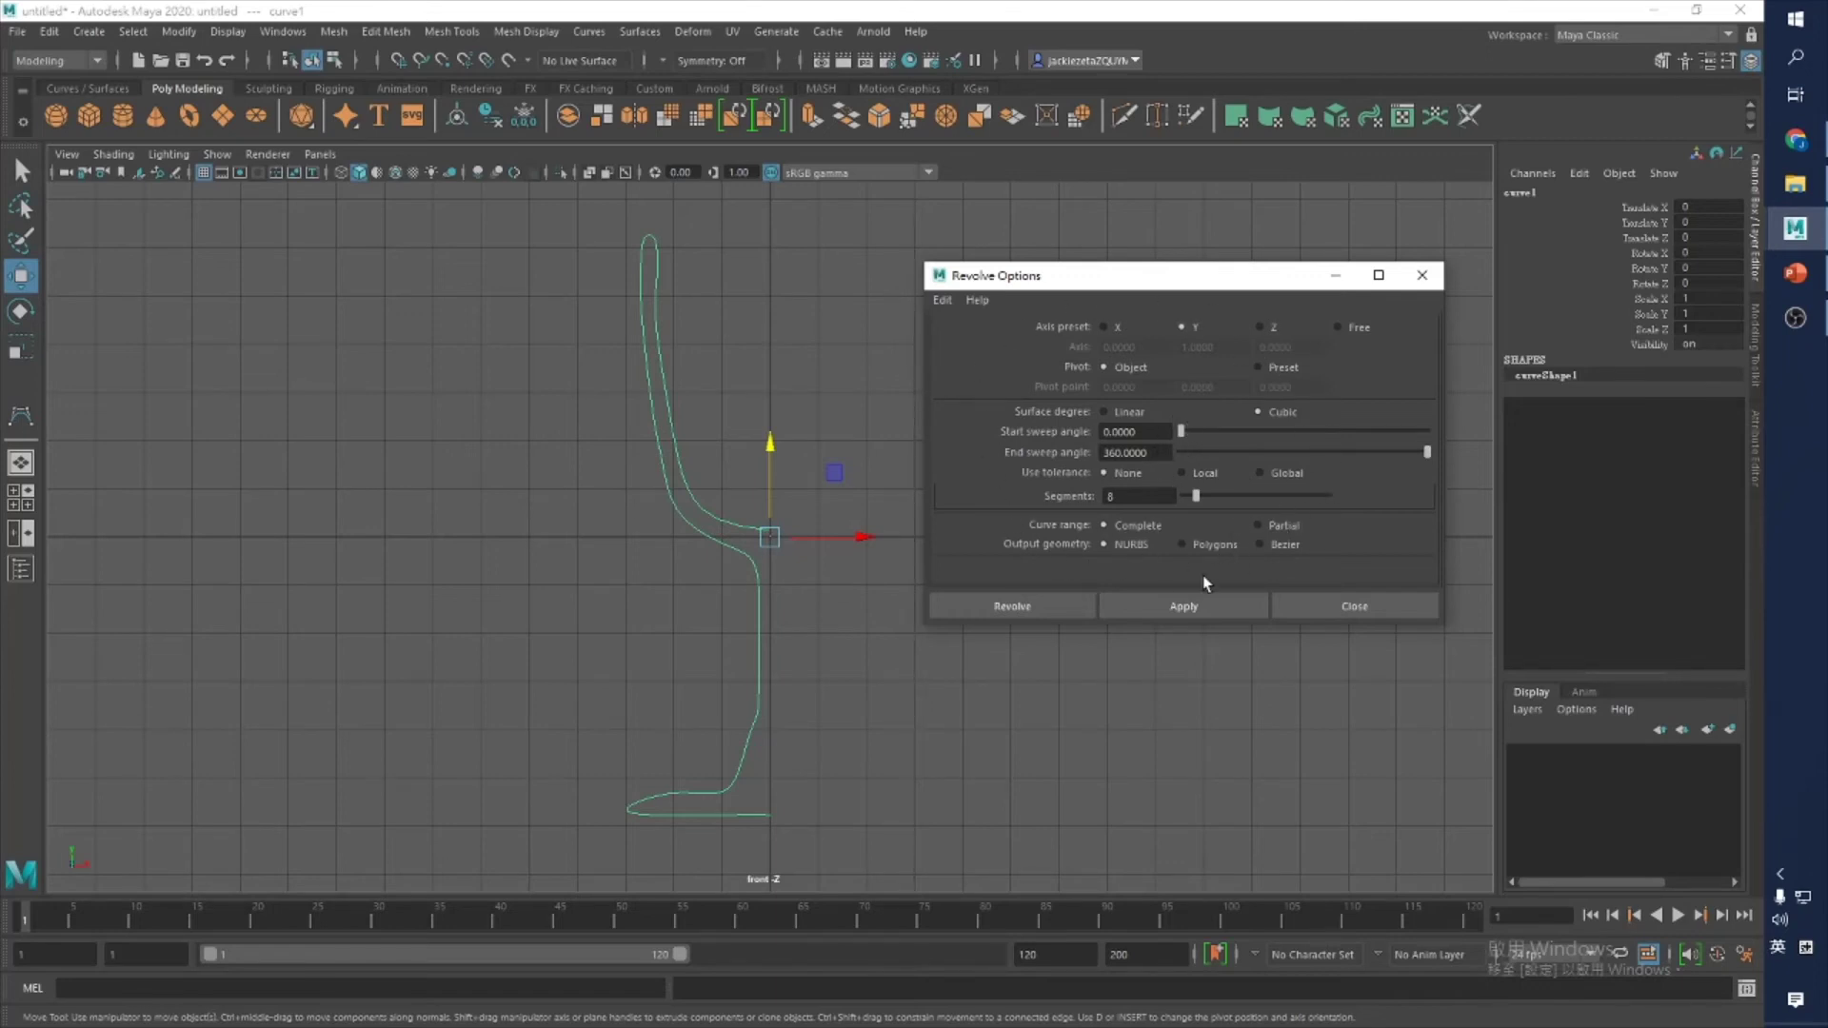
left_click(1012, 608)
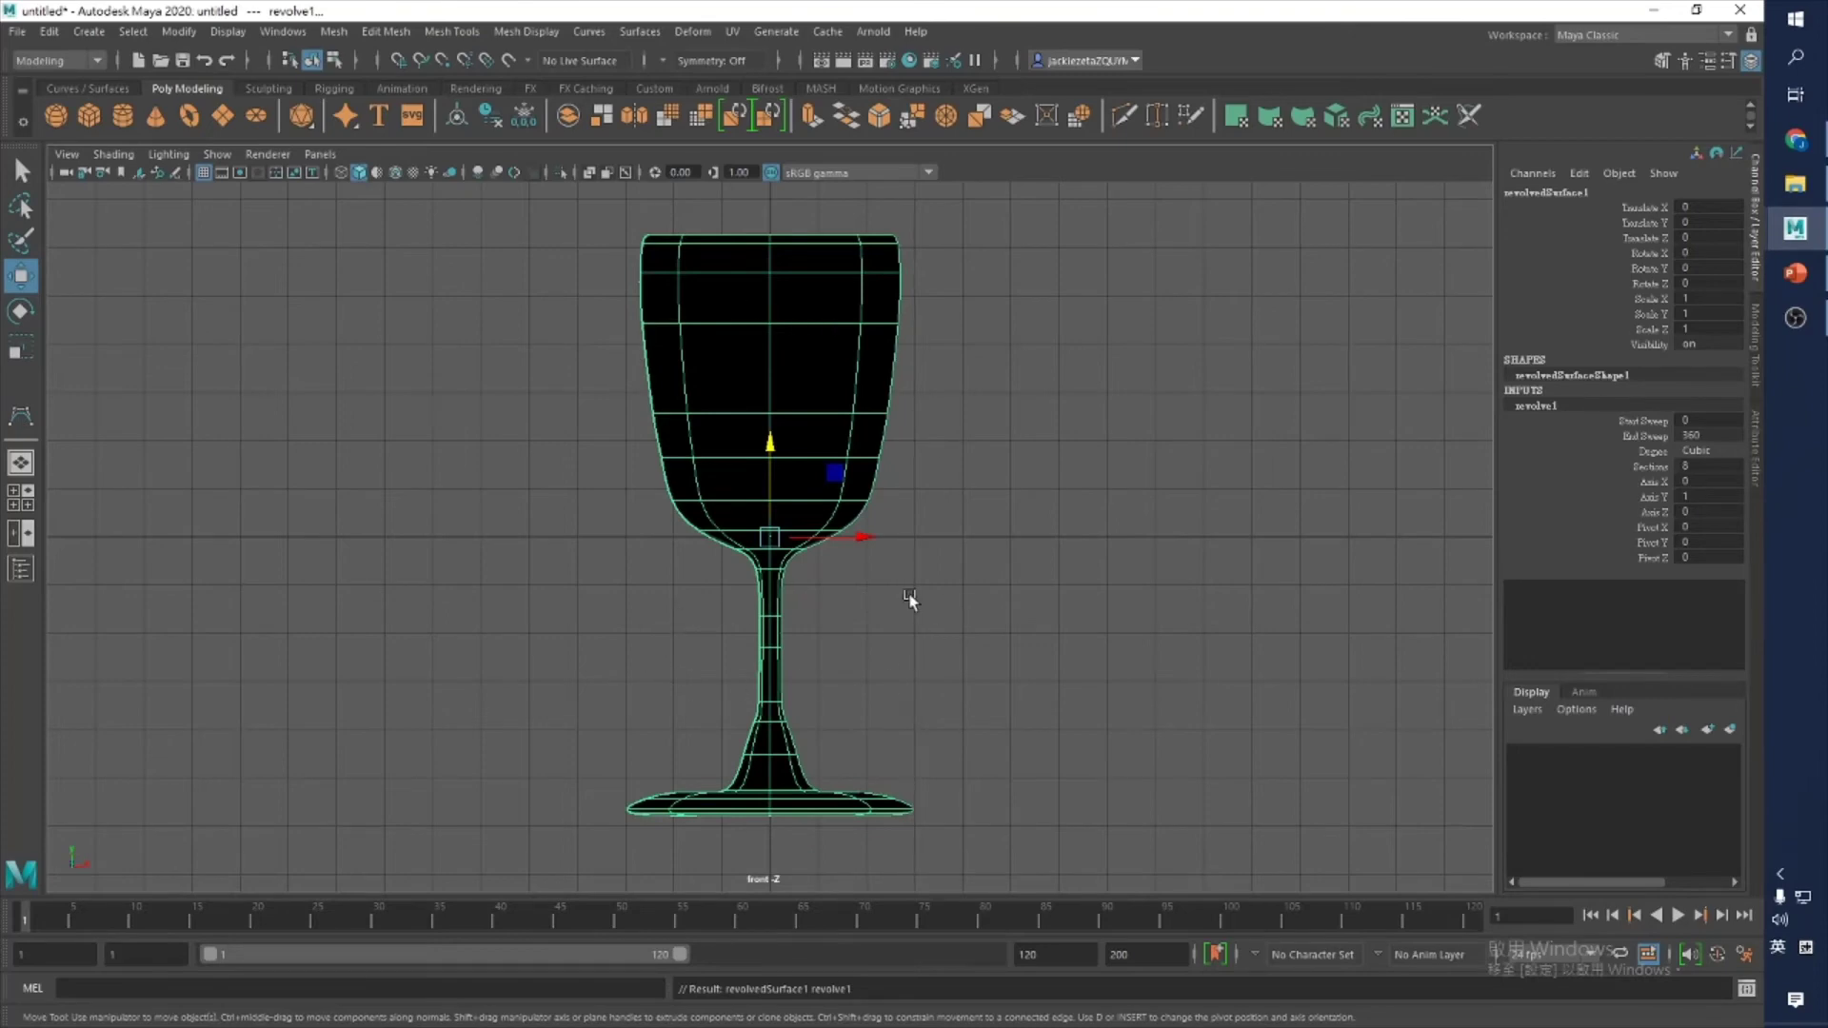
key("space")
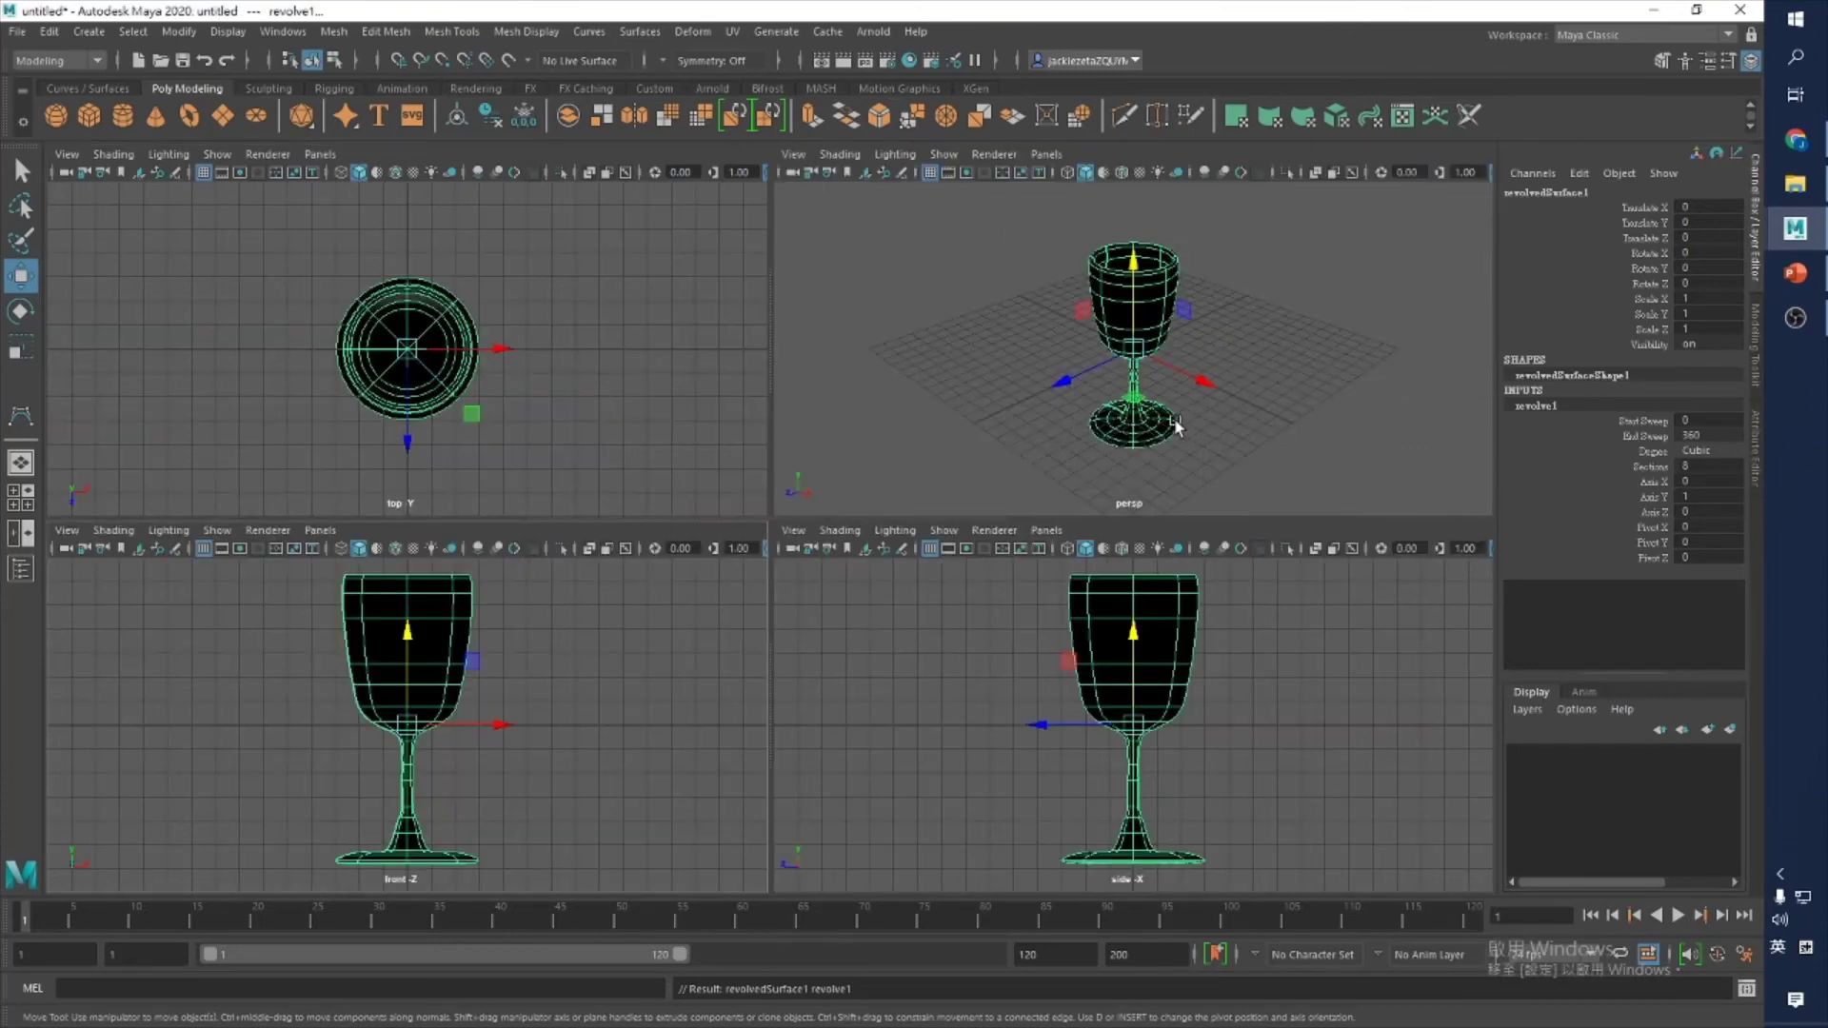
left_click_drag(1185, 414, 894, 436, "alt")
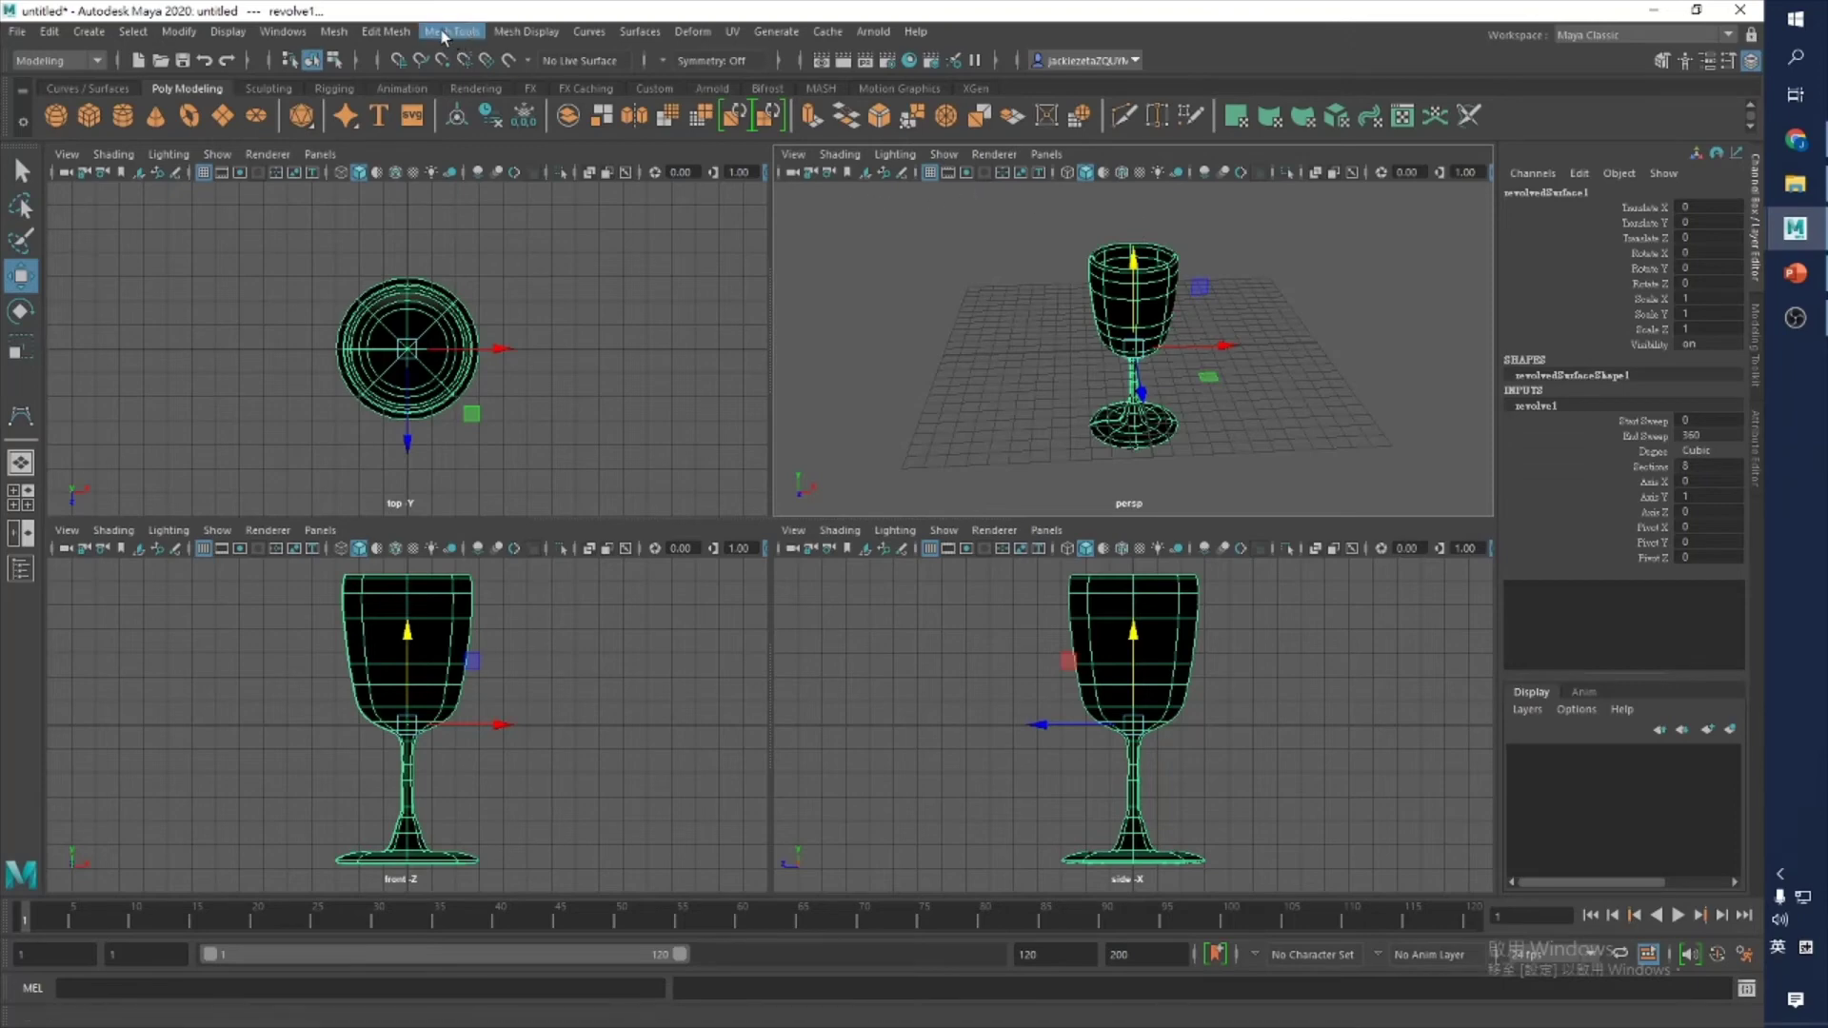
Step: Try the curve Reverse Direction command on the goblet surface, and apply it a second time to flip the surface back
left_click(336, 31)
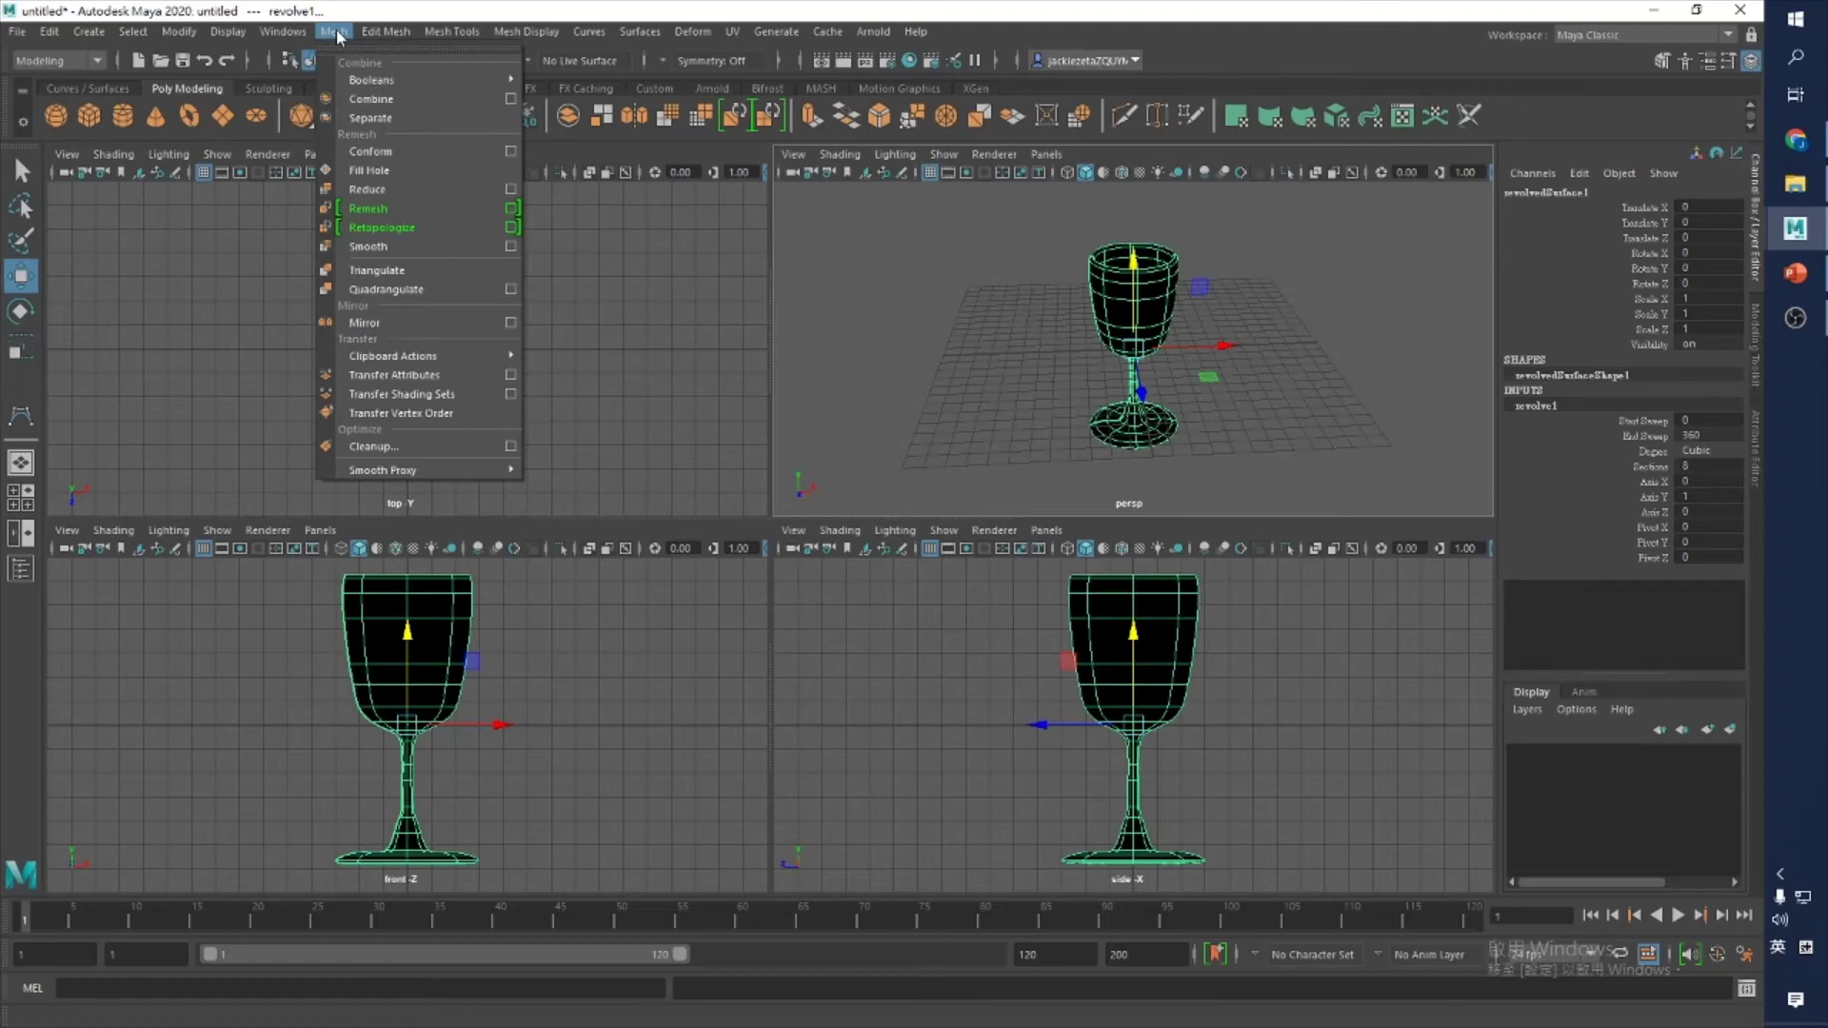
mouse_move(362, 39)
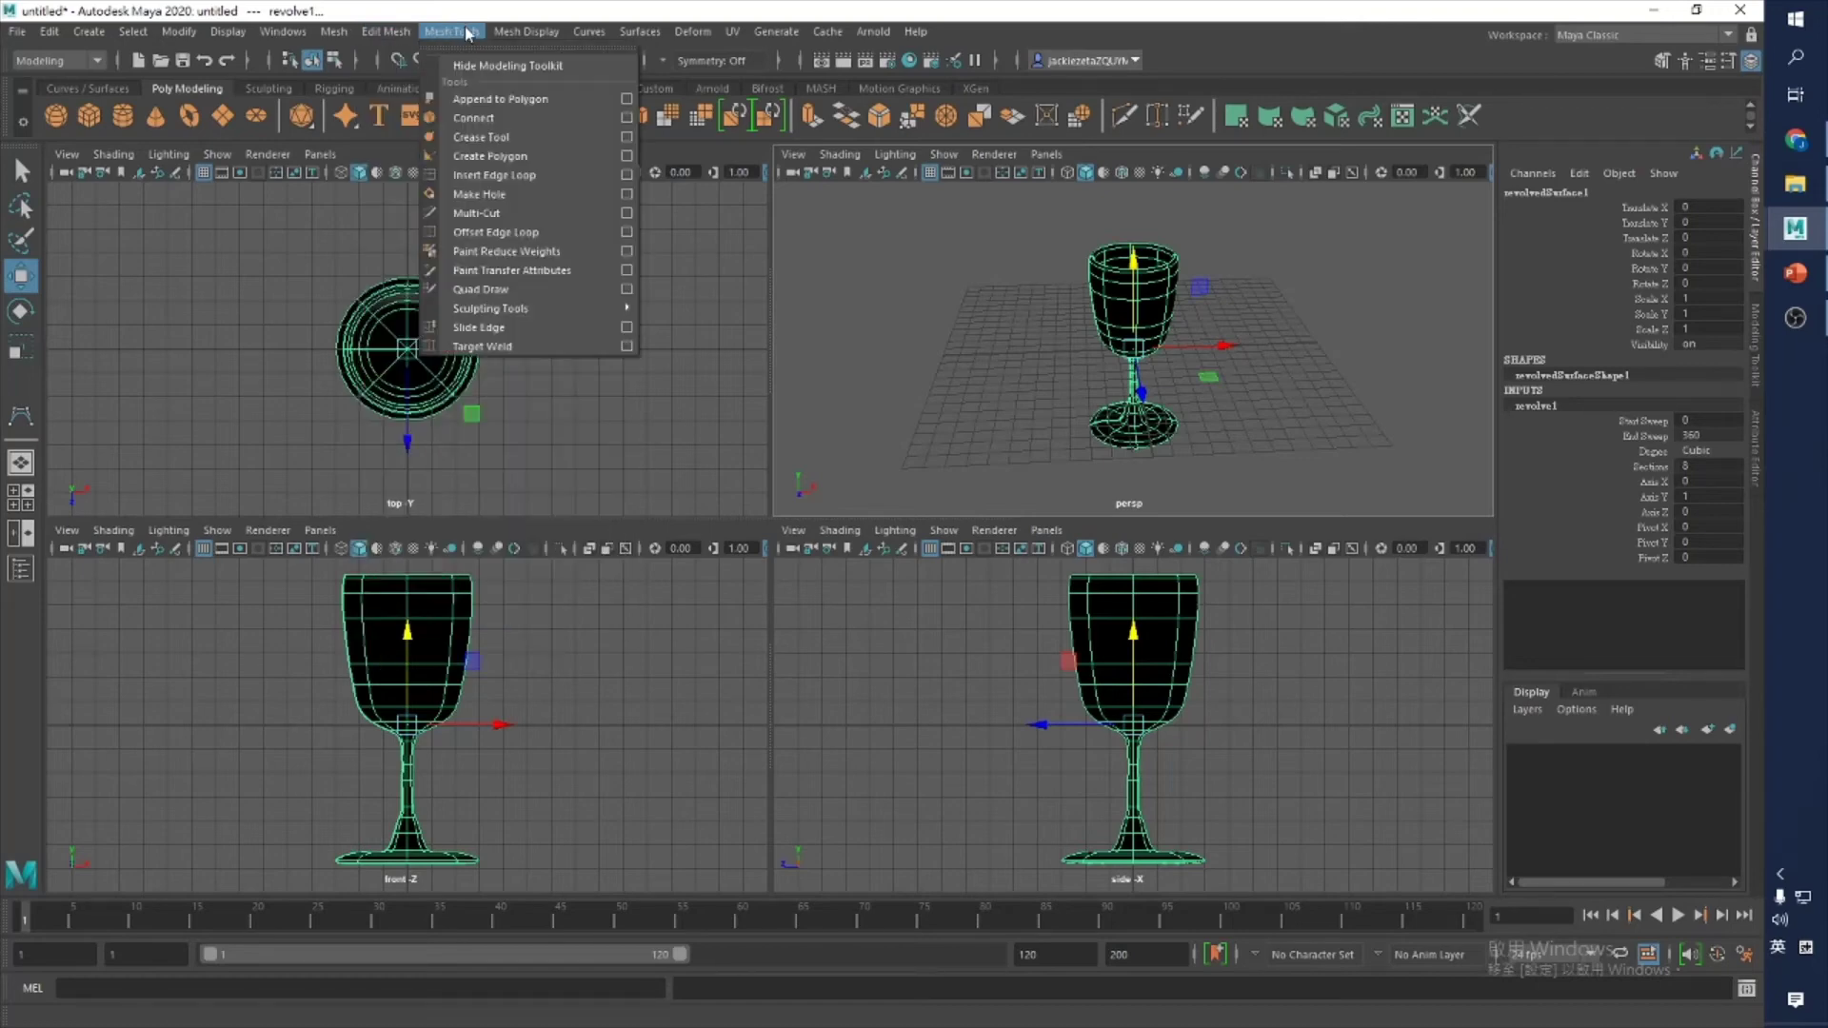
mouse_move(603, 36)
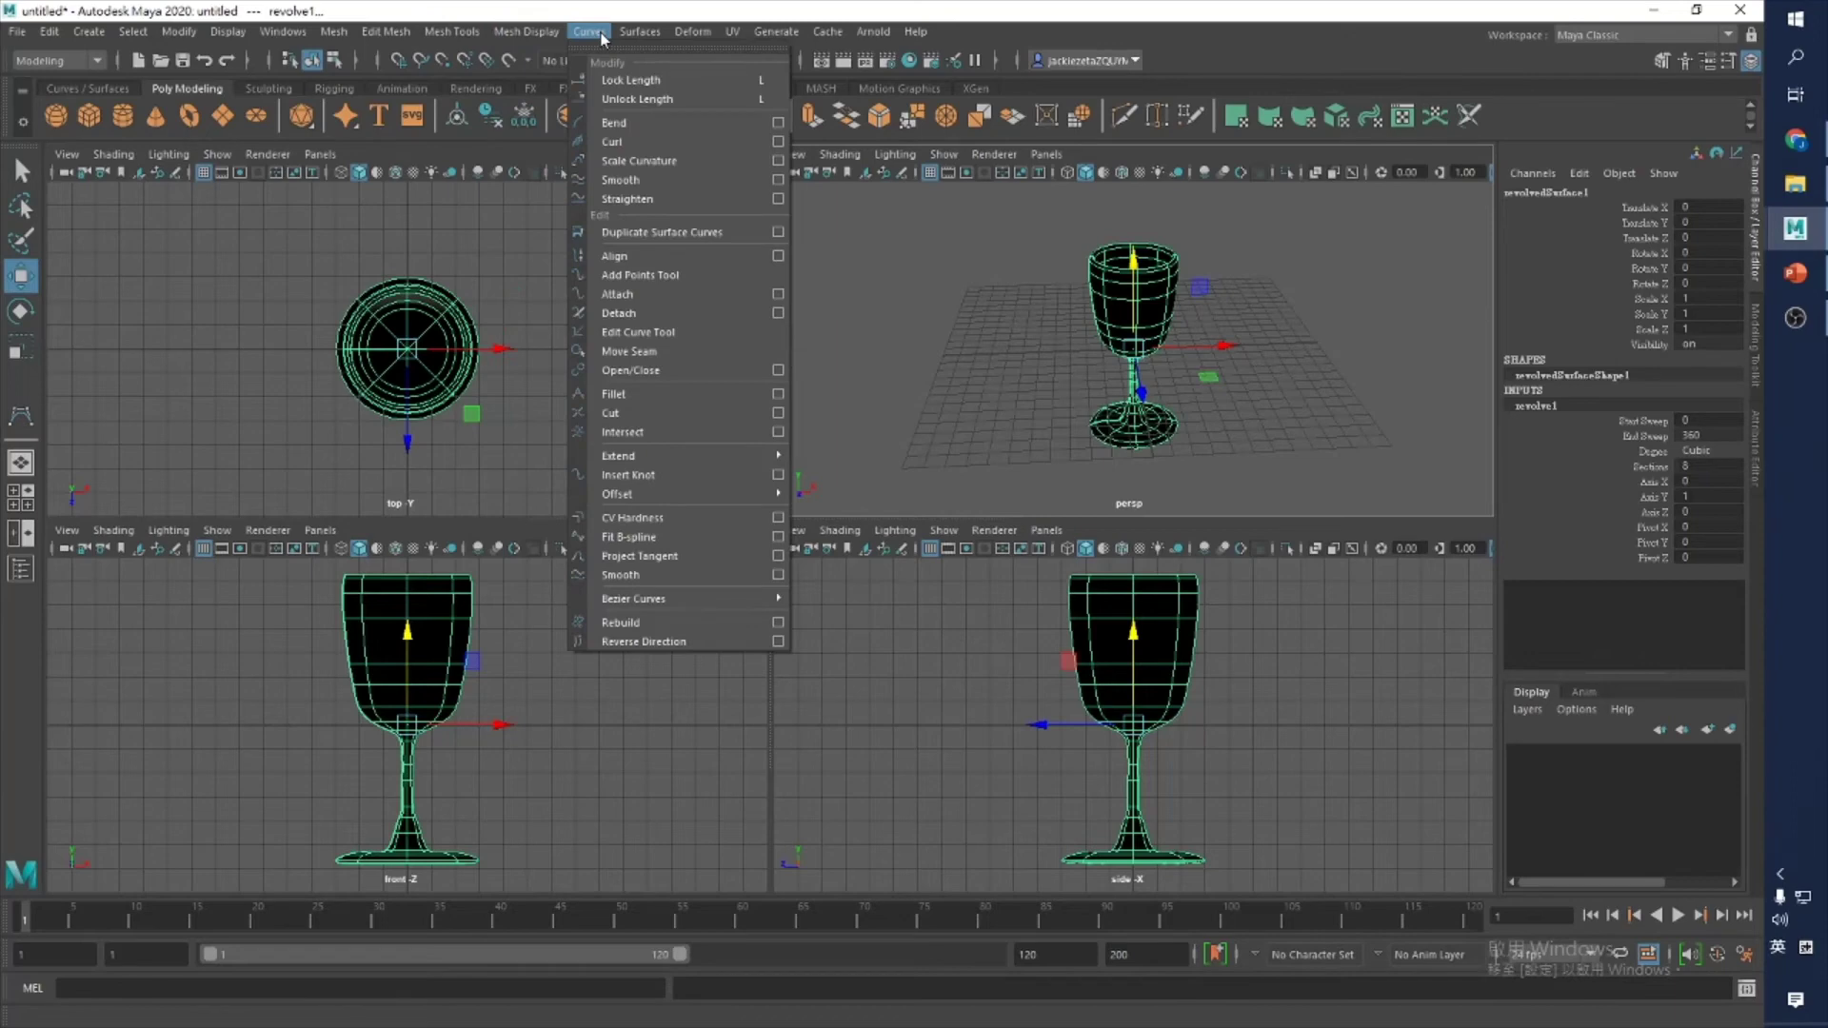
left_click(655, 644)
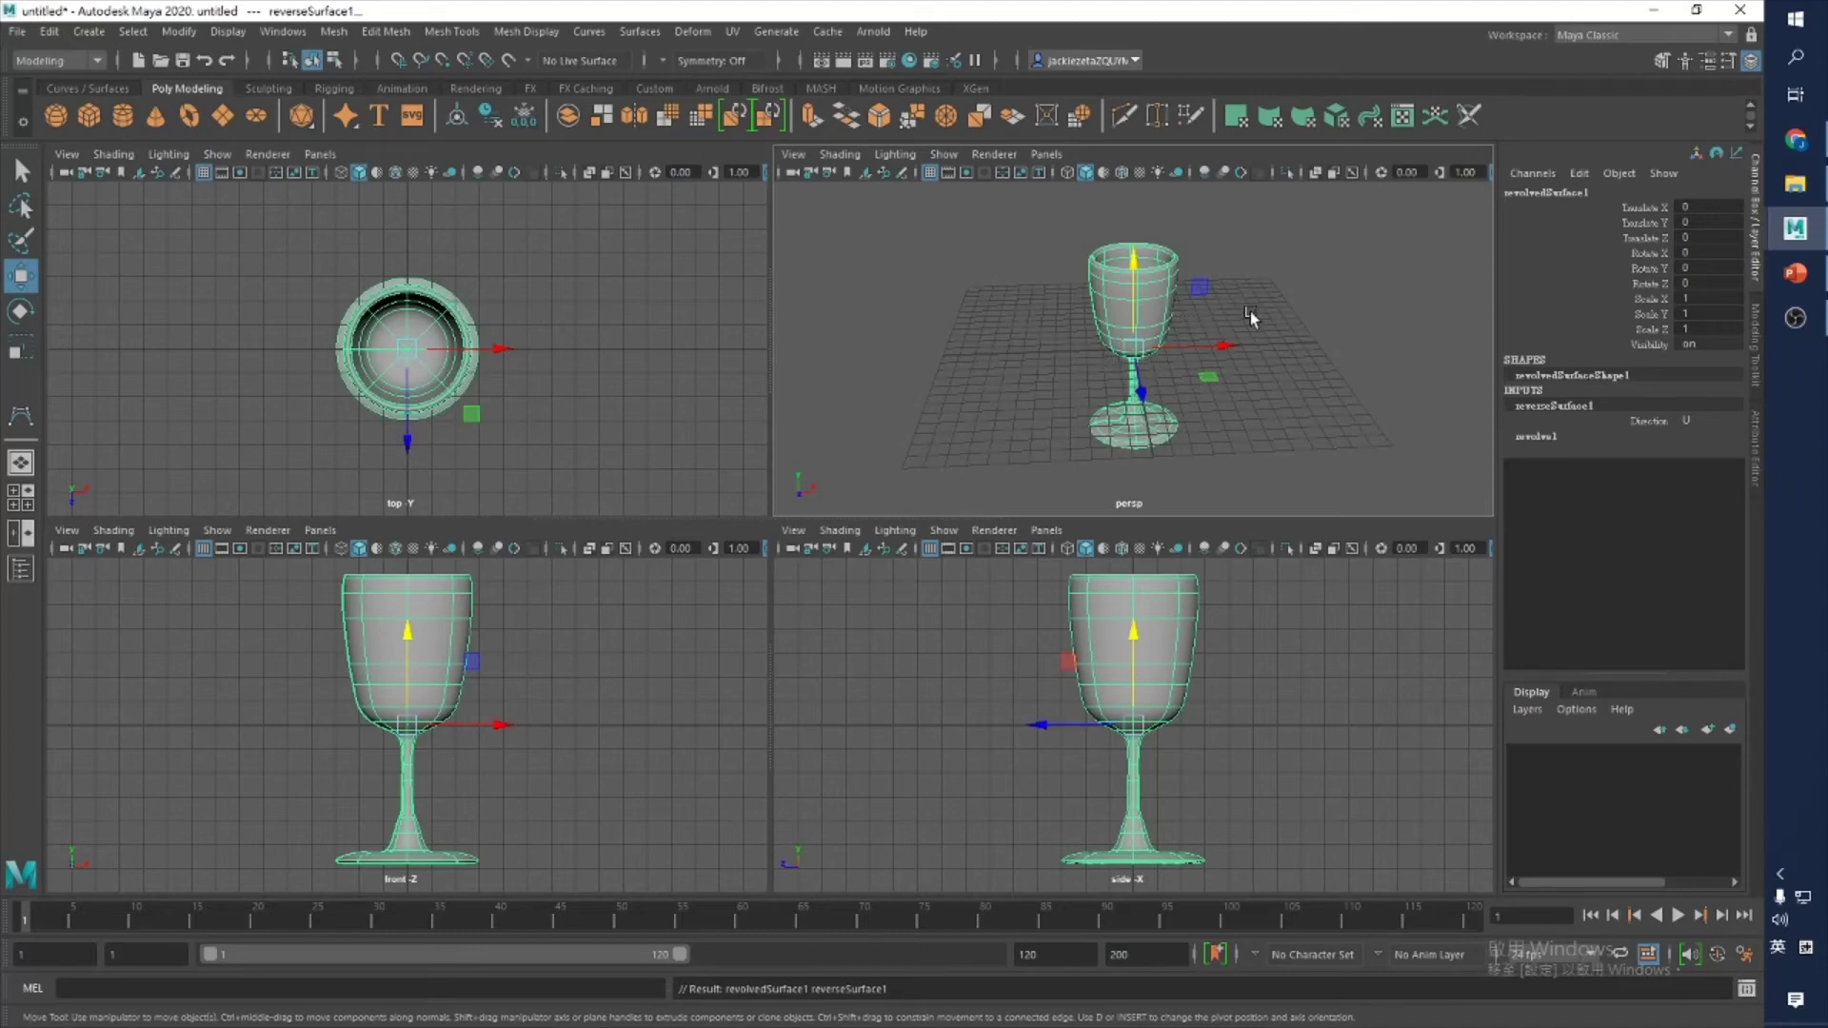
left_click(600, 34)
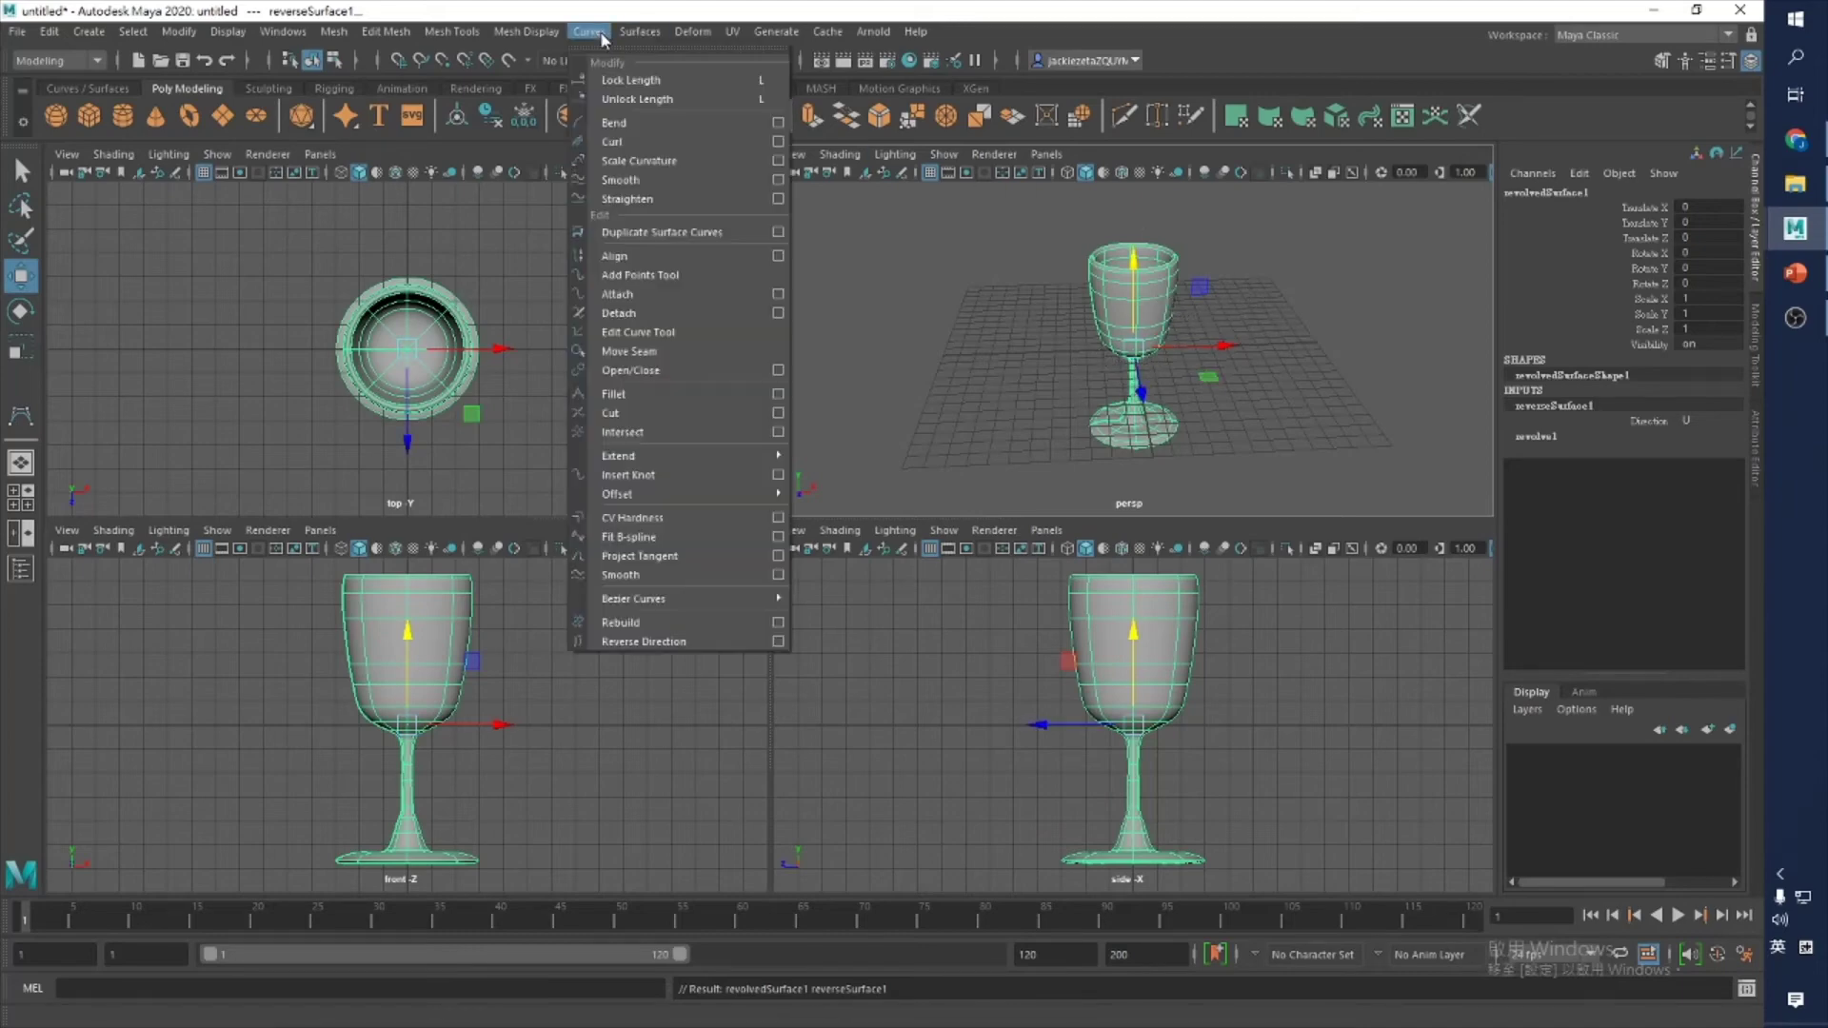
left_click(660, 641)
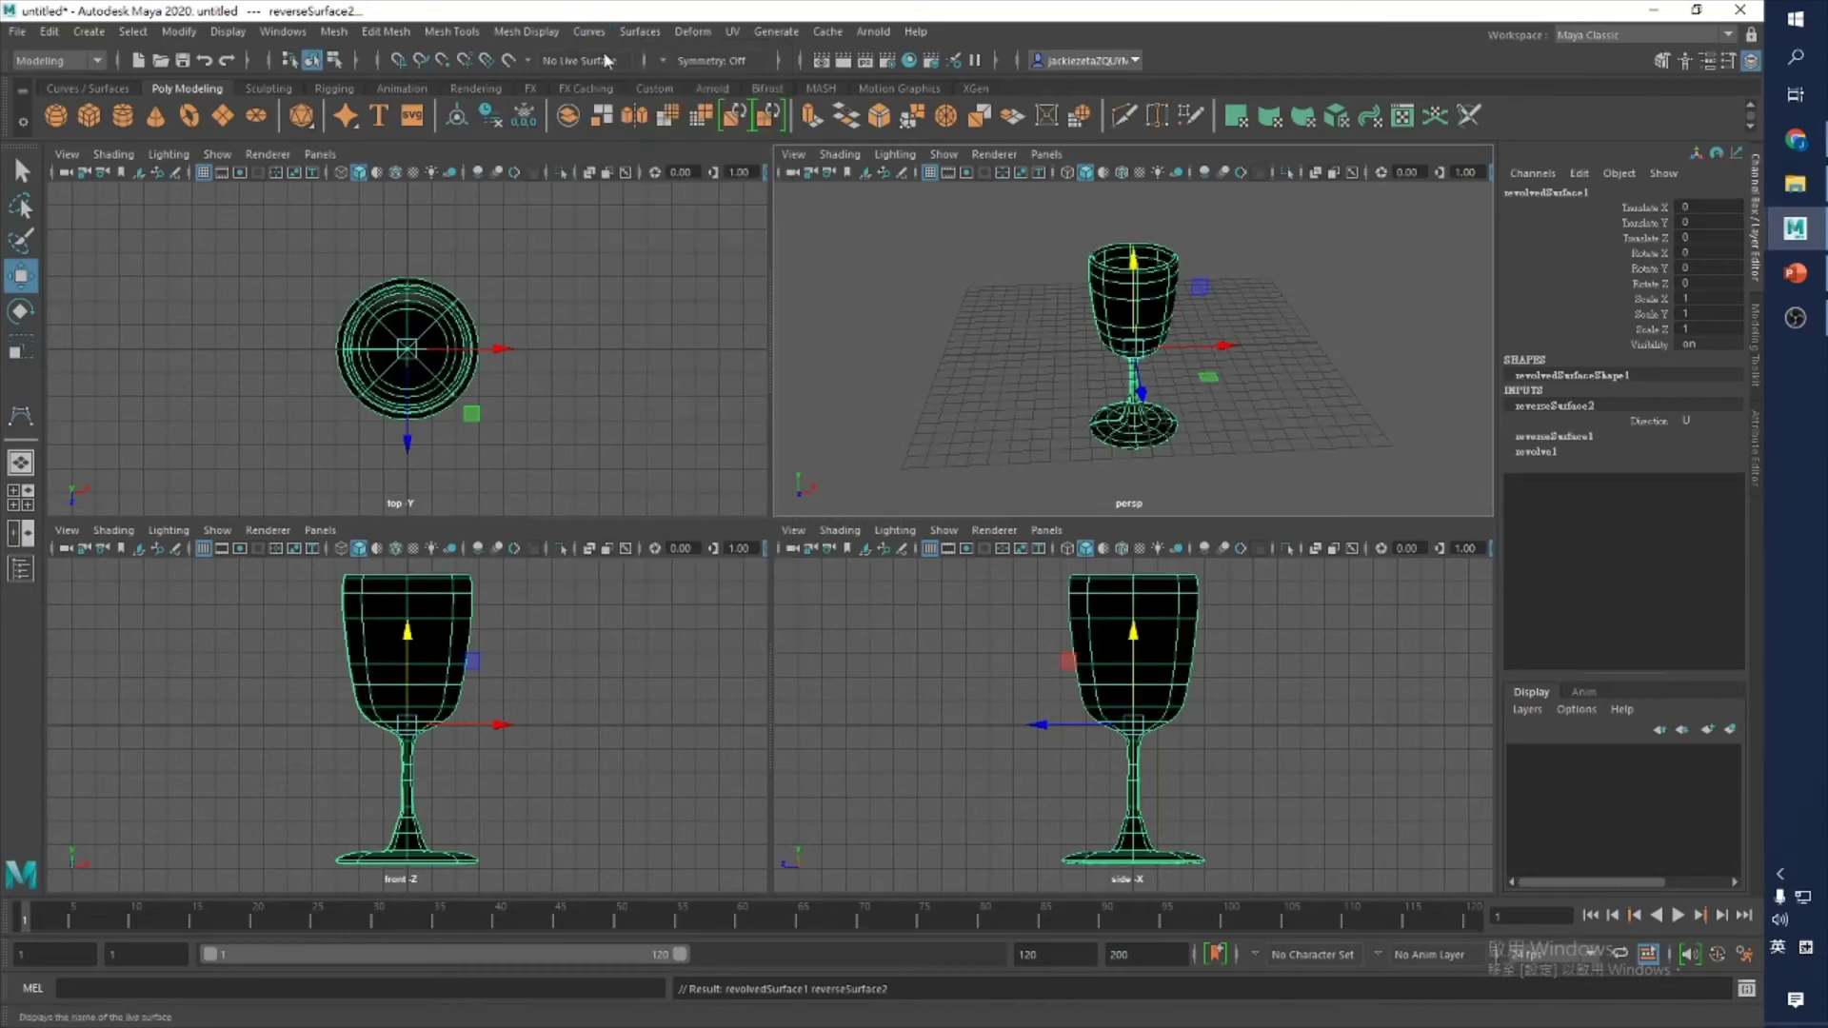
Step: Reverse the goblet's surface direction with the NURBS surface Reverse Direction command
left_click(641, 32)
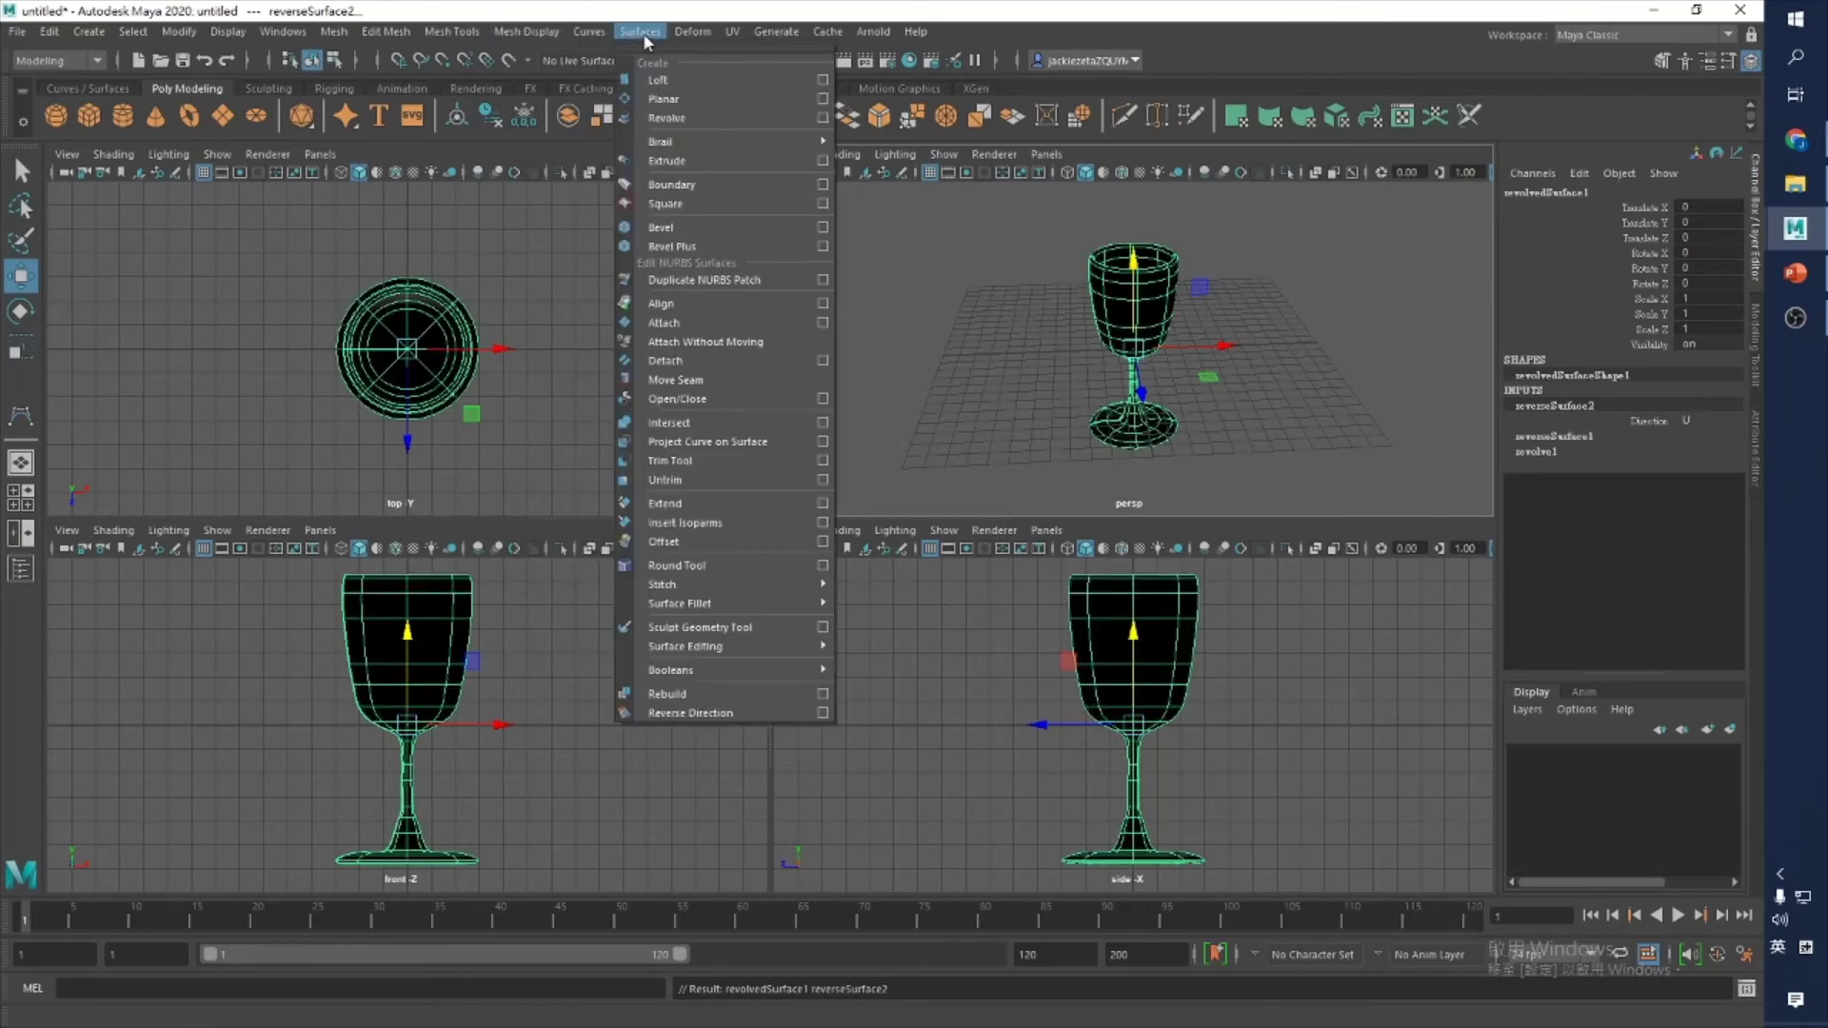
left_click(705, 721)
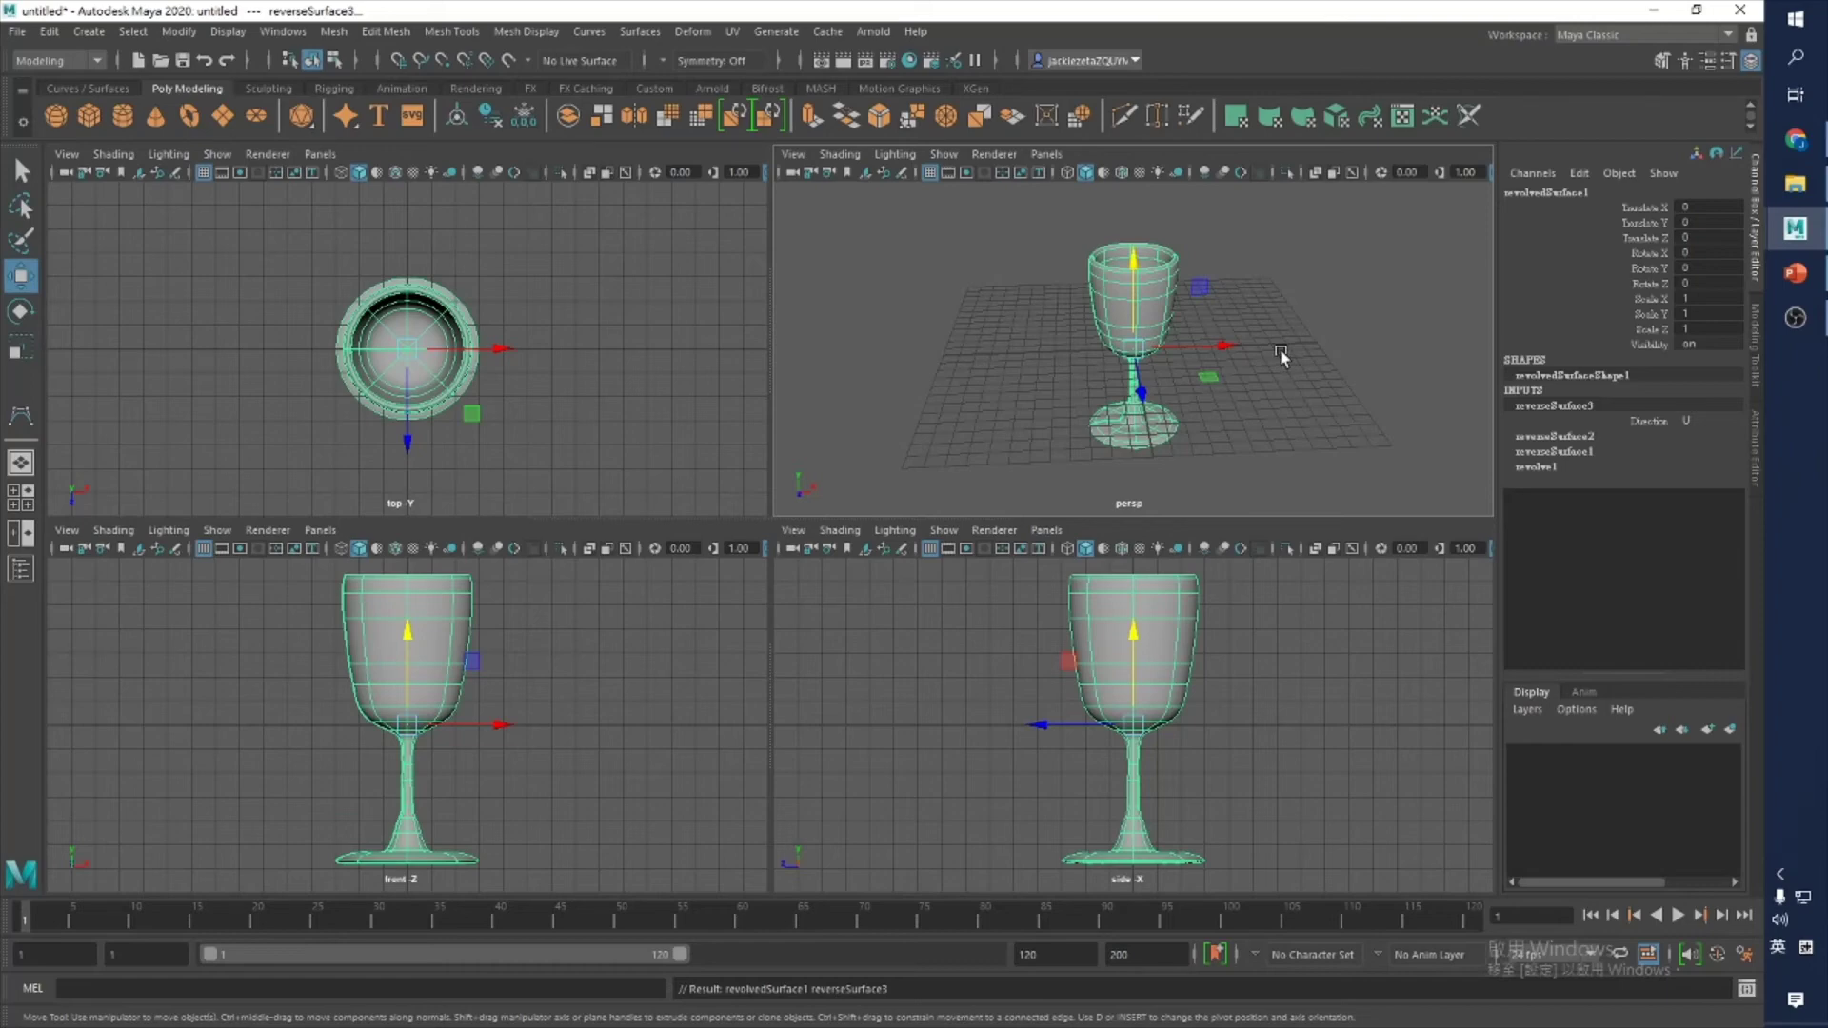
key("n")
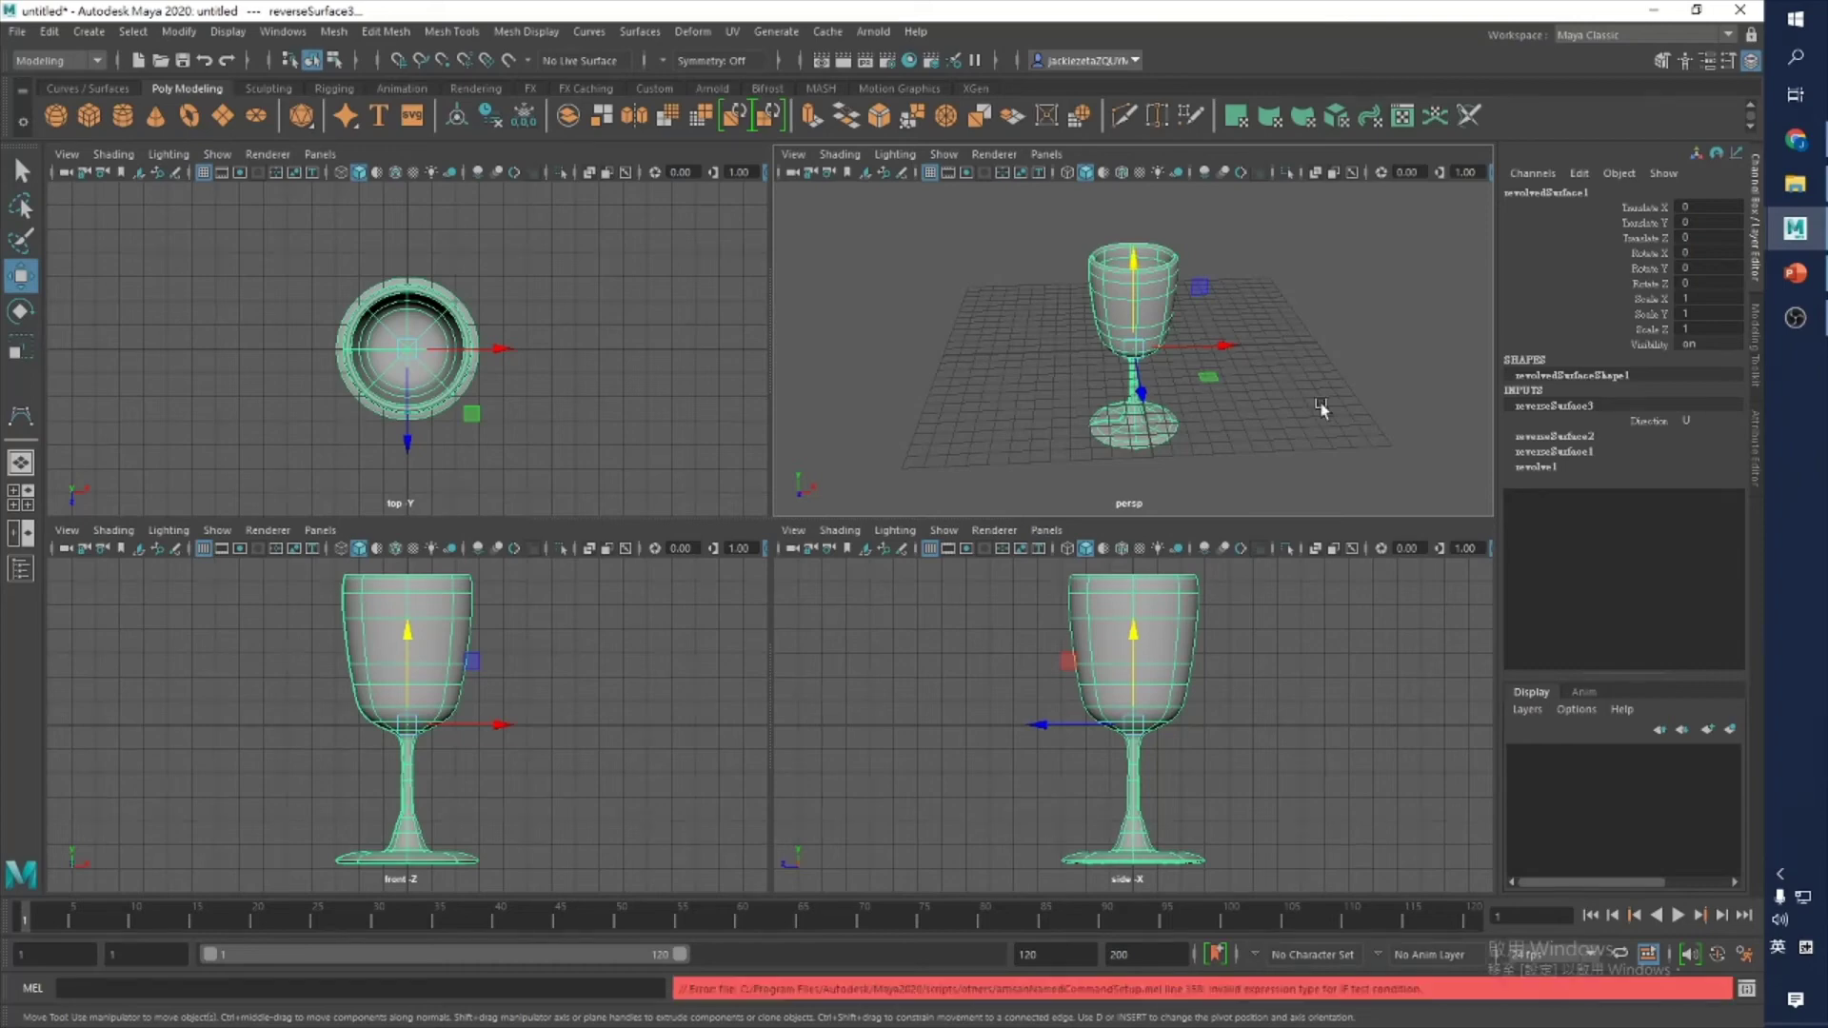
Step: Switch to the PowerPoint slides, read the Loft demonstration instructions on slide 8, and return to Maya
left_click(1815, 291)
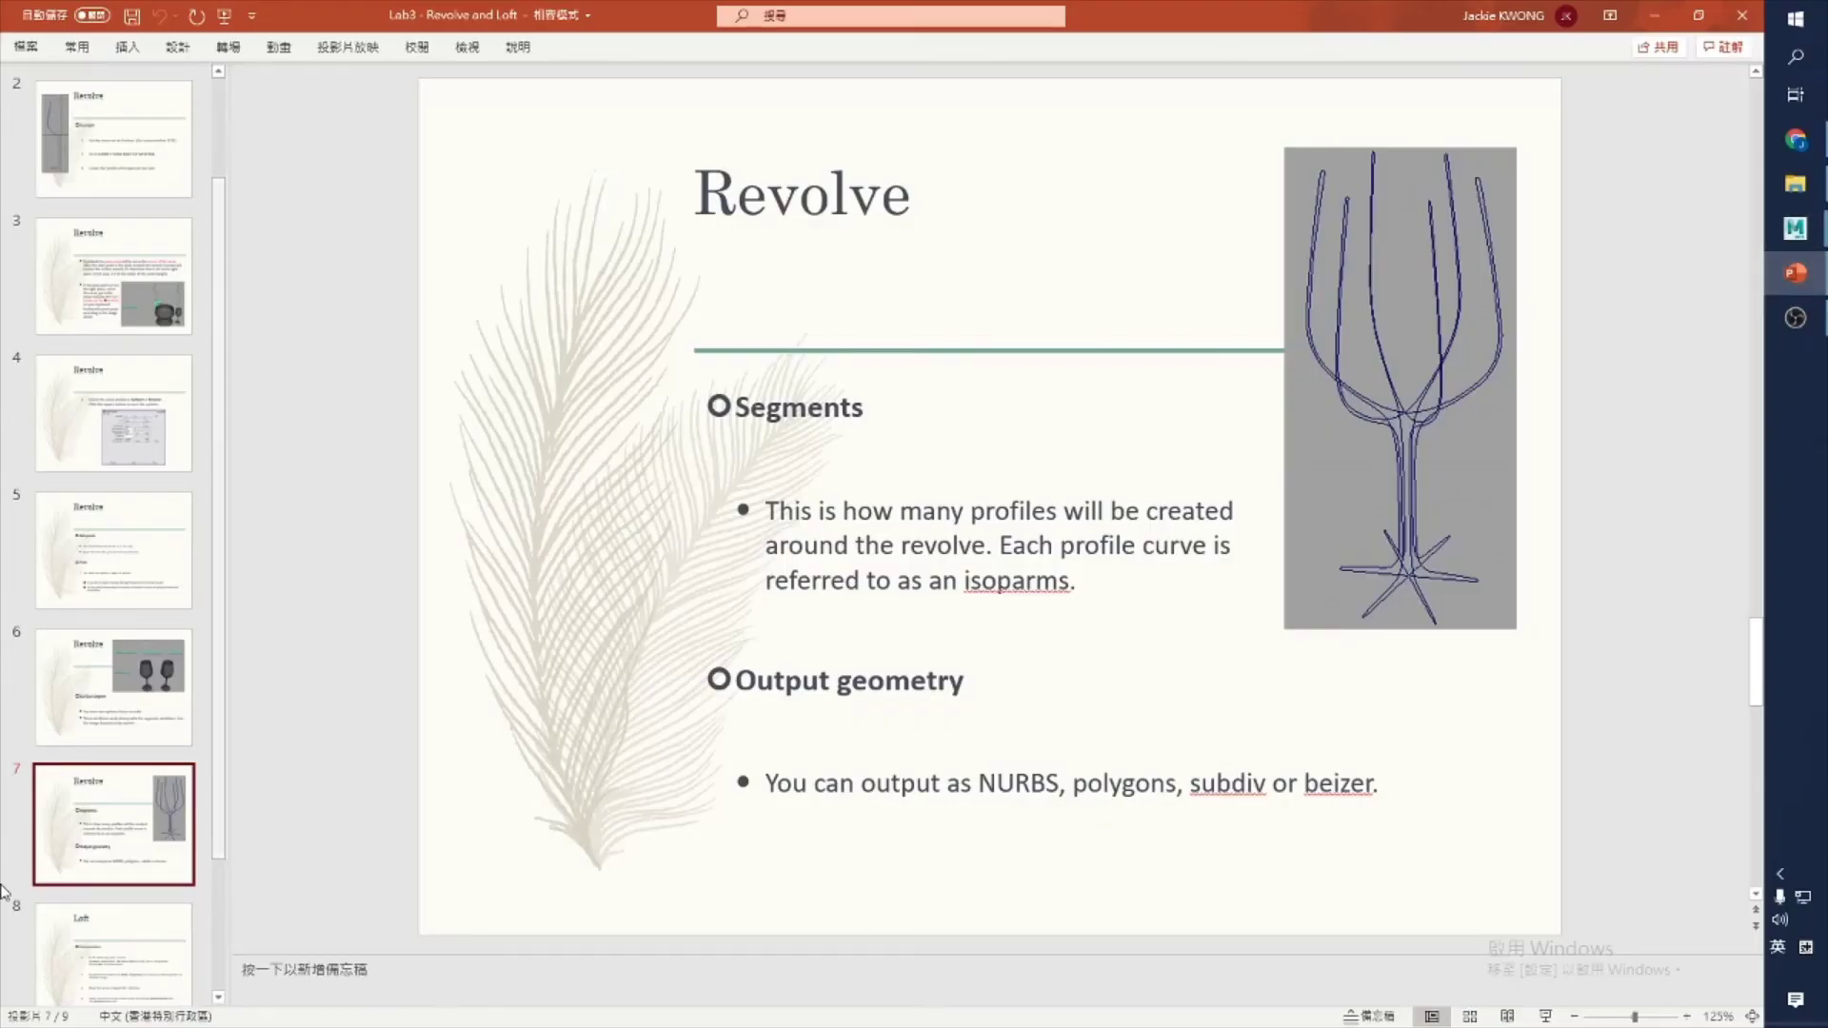
left_click(83, 954)
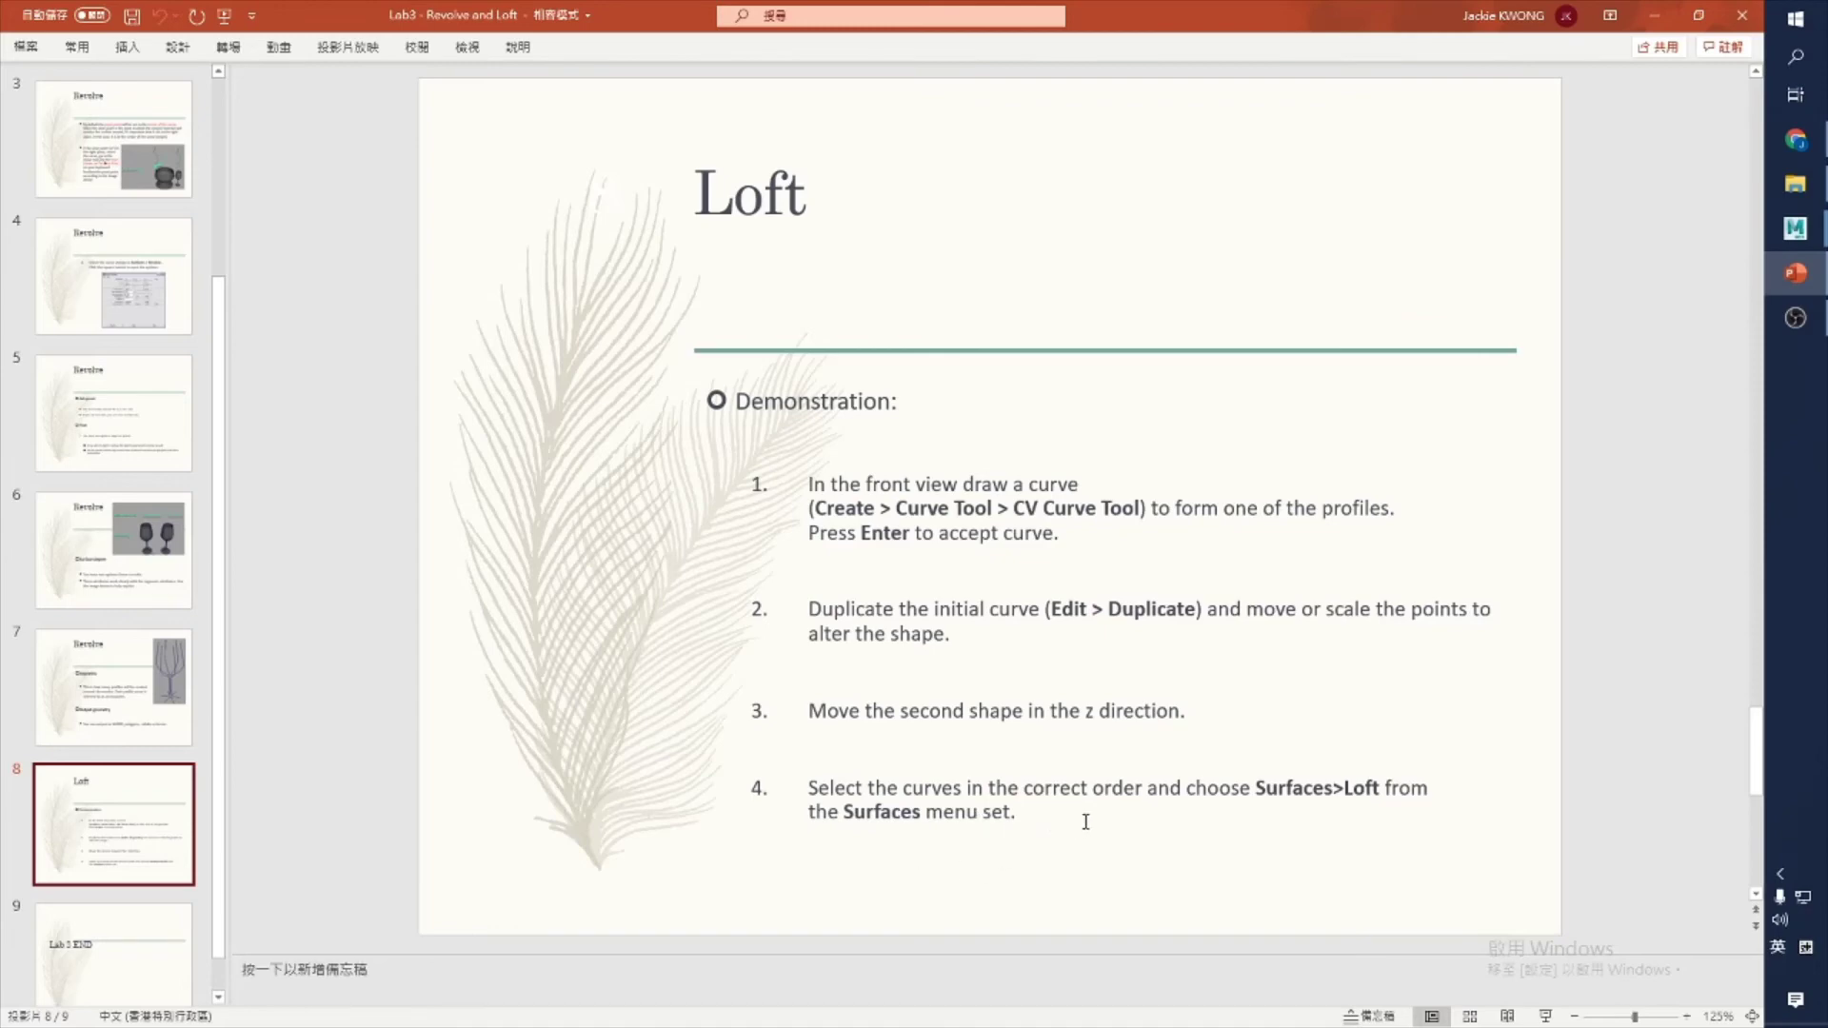
mouse_move(1795, 228)
left_click(1719, 285)
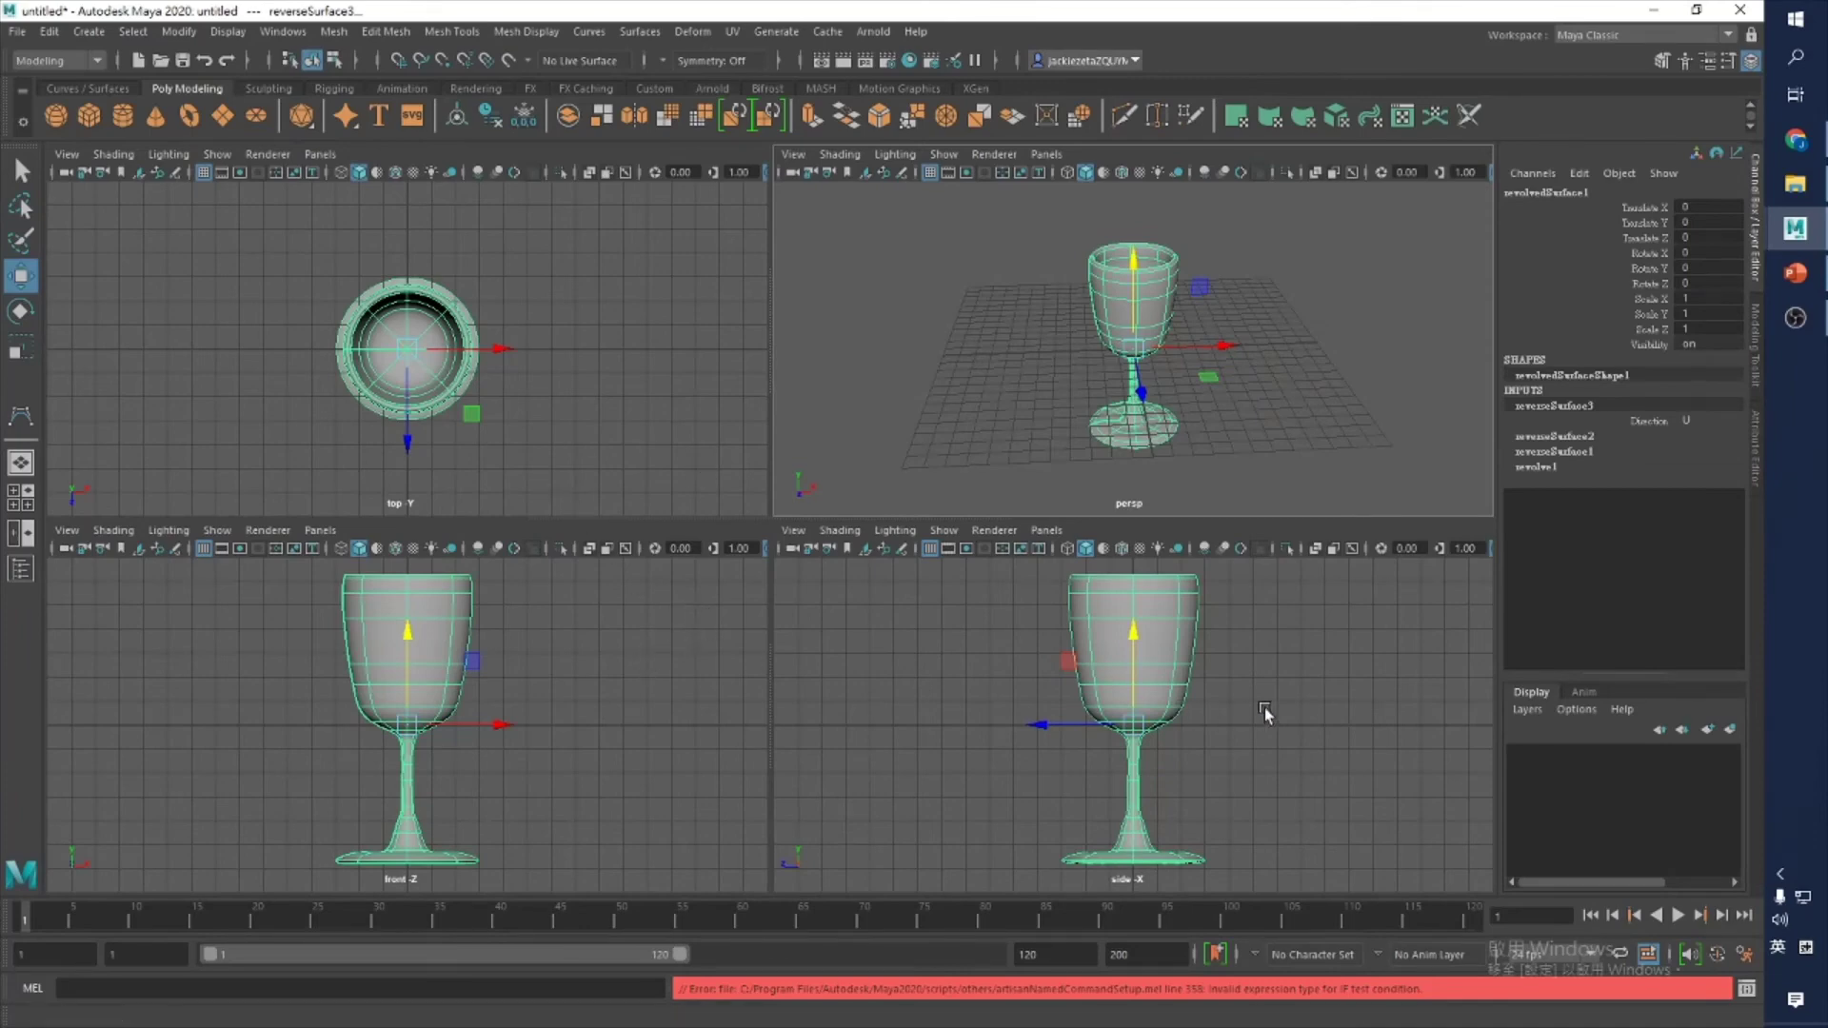
Step: Draw a CV curve in the side view descending beside the goblet, bending beneath its foot and running nearly flat to the opposite side
key("space")
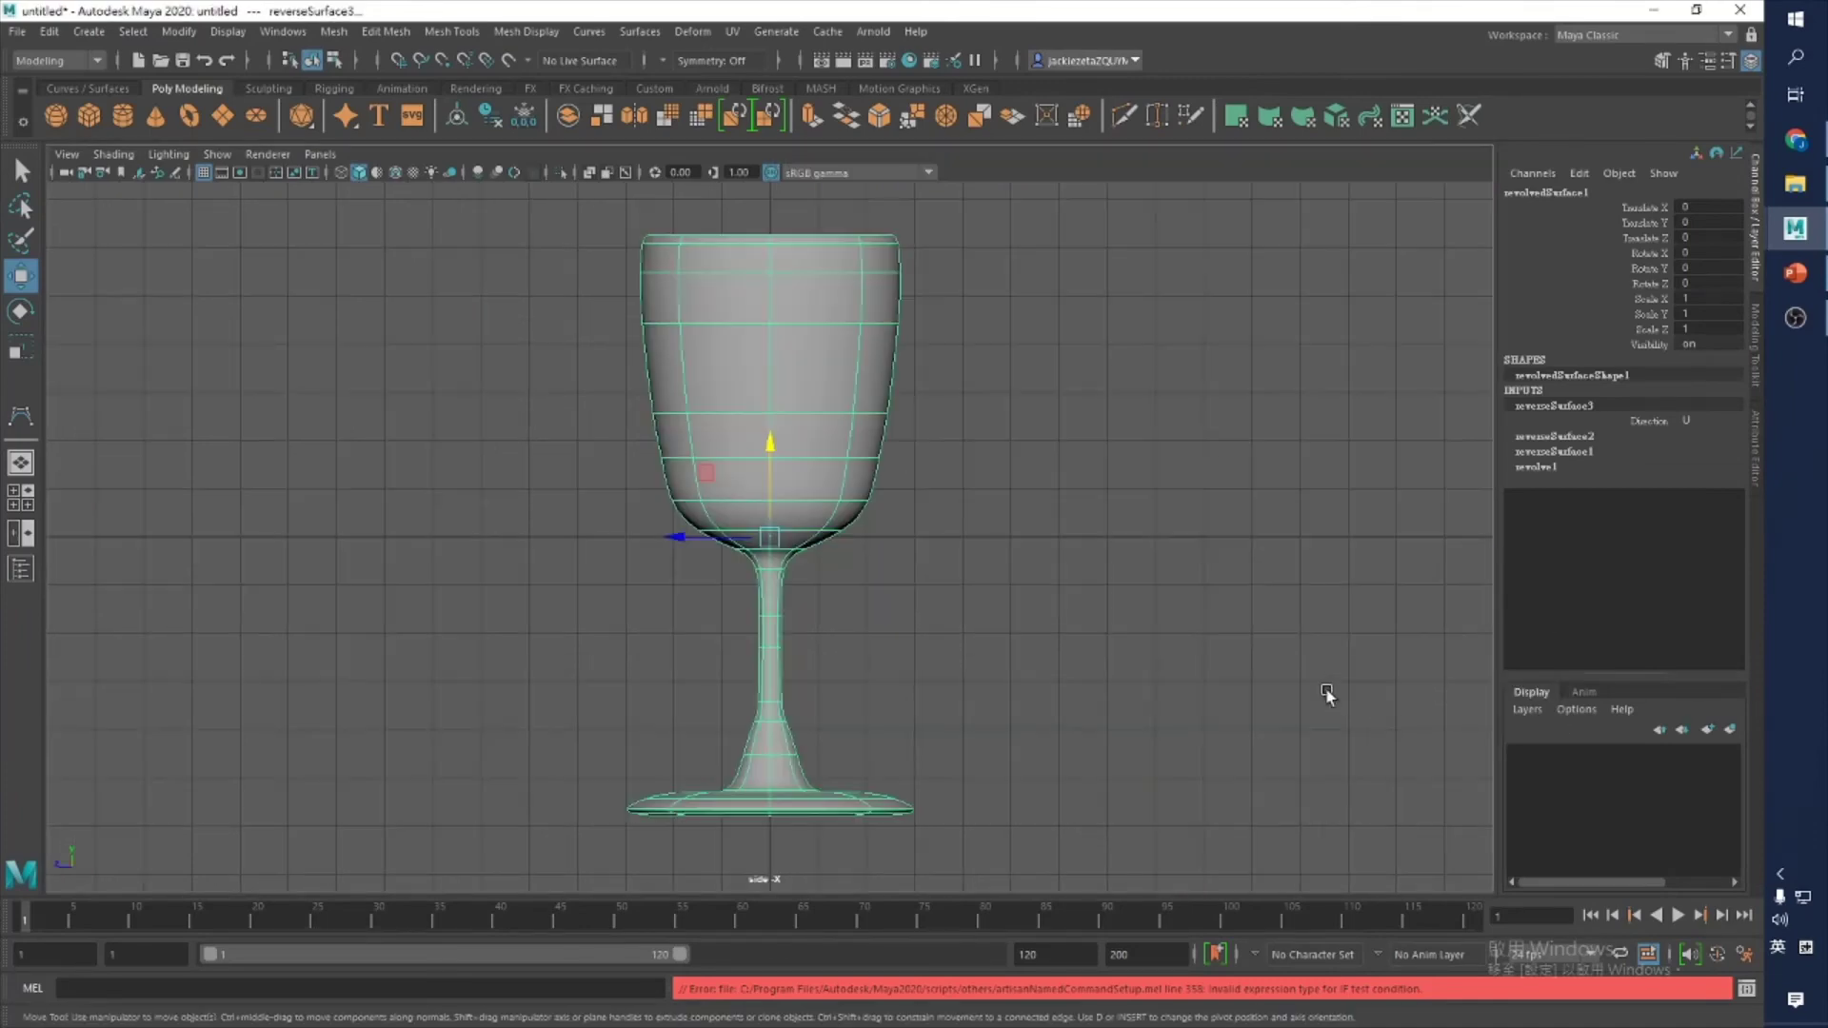
scroll(914, 445, "down", 5)
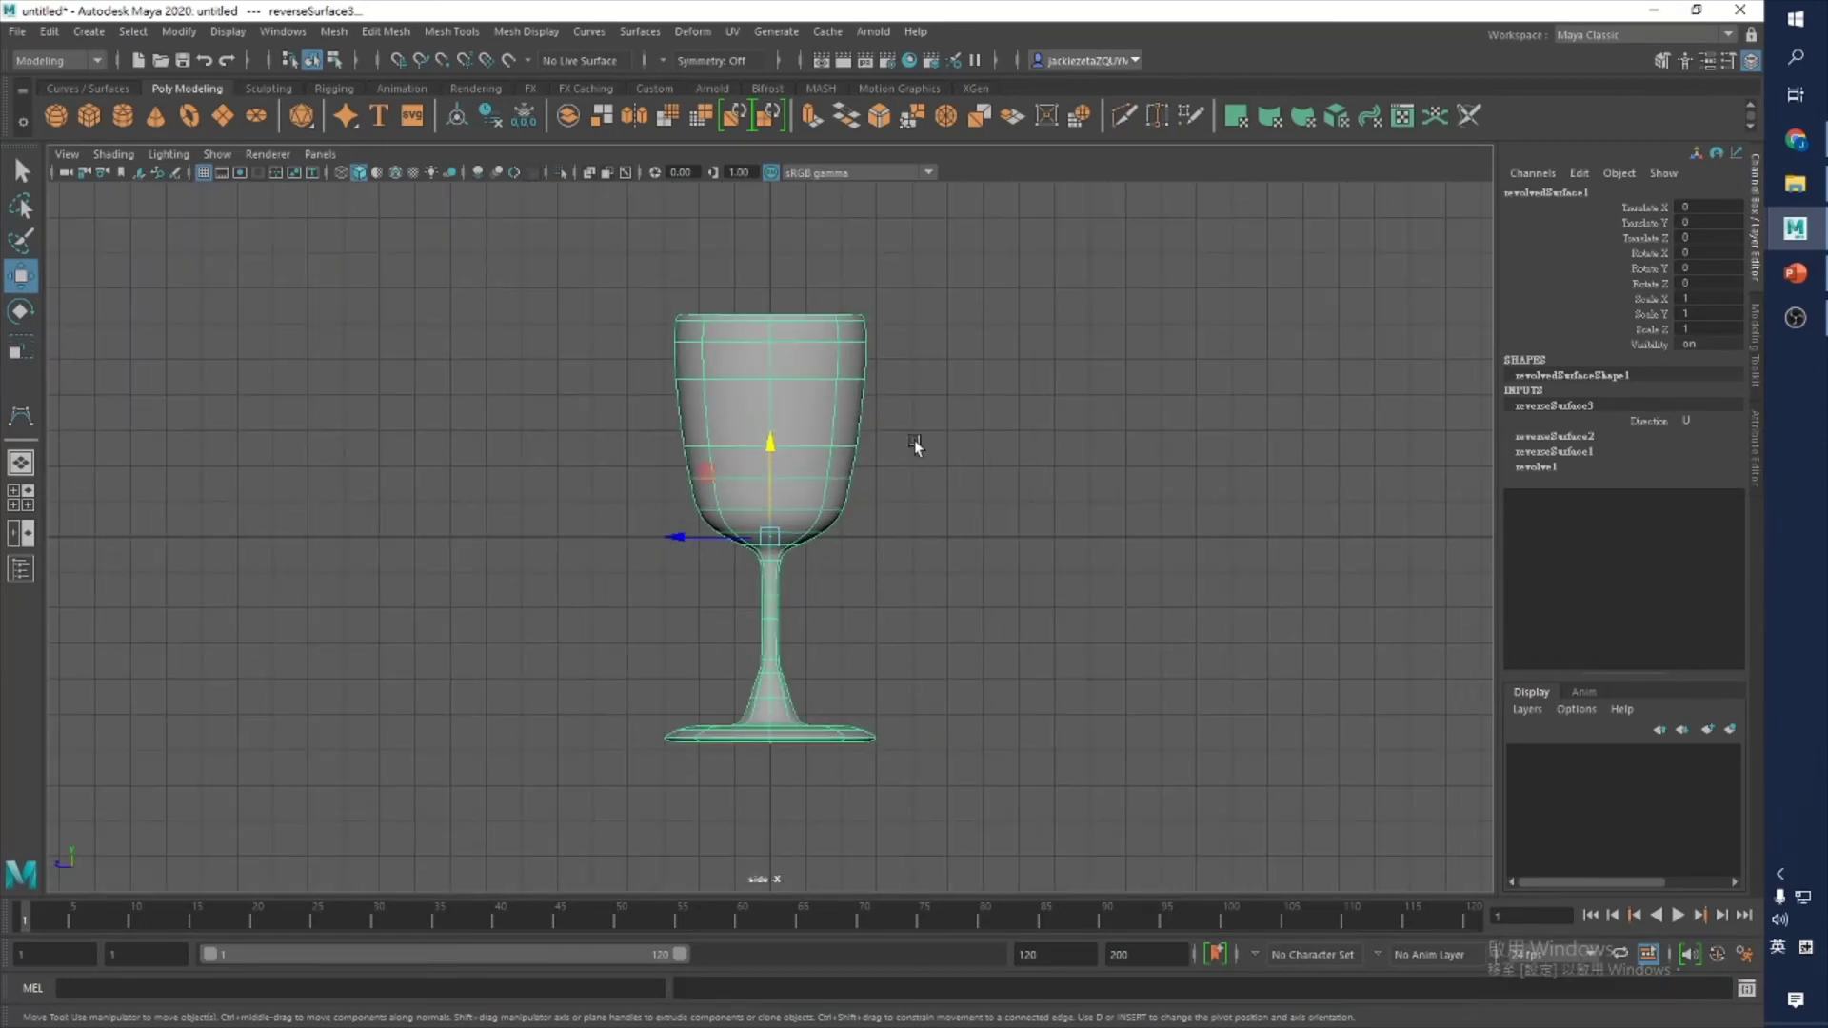
left_click(95, 30)
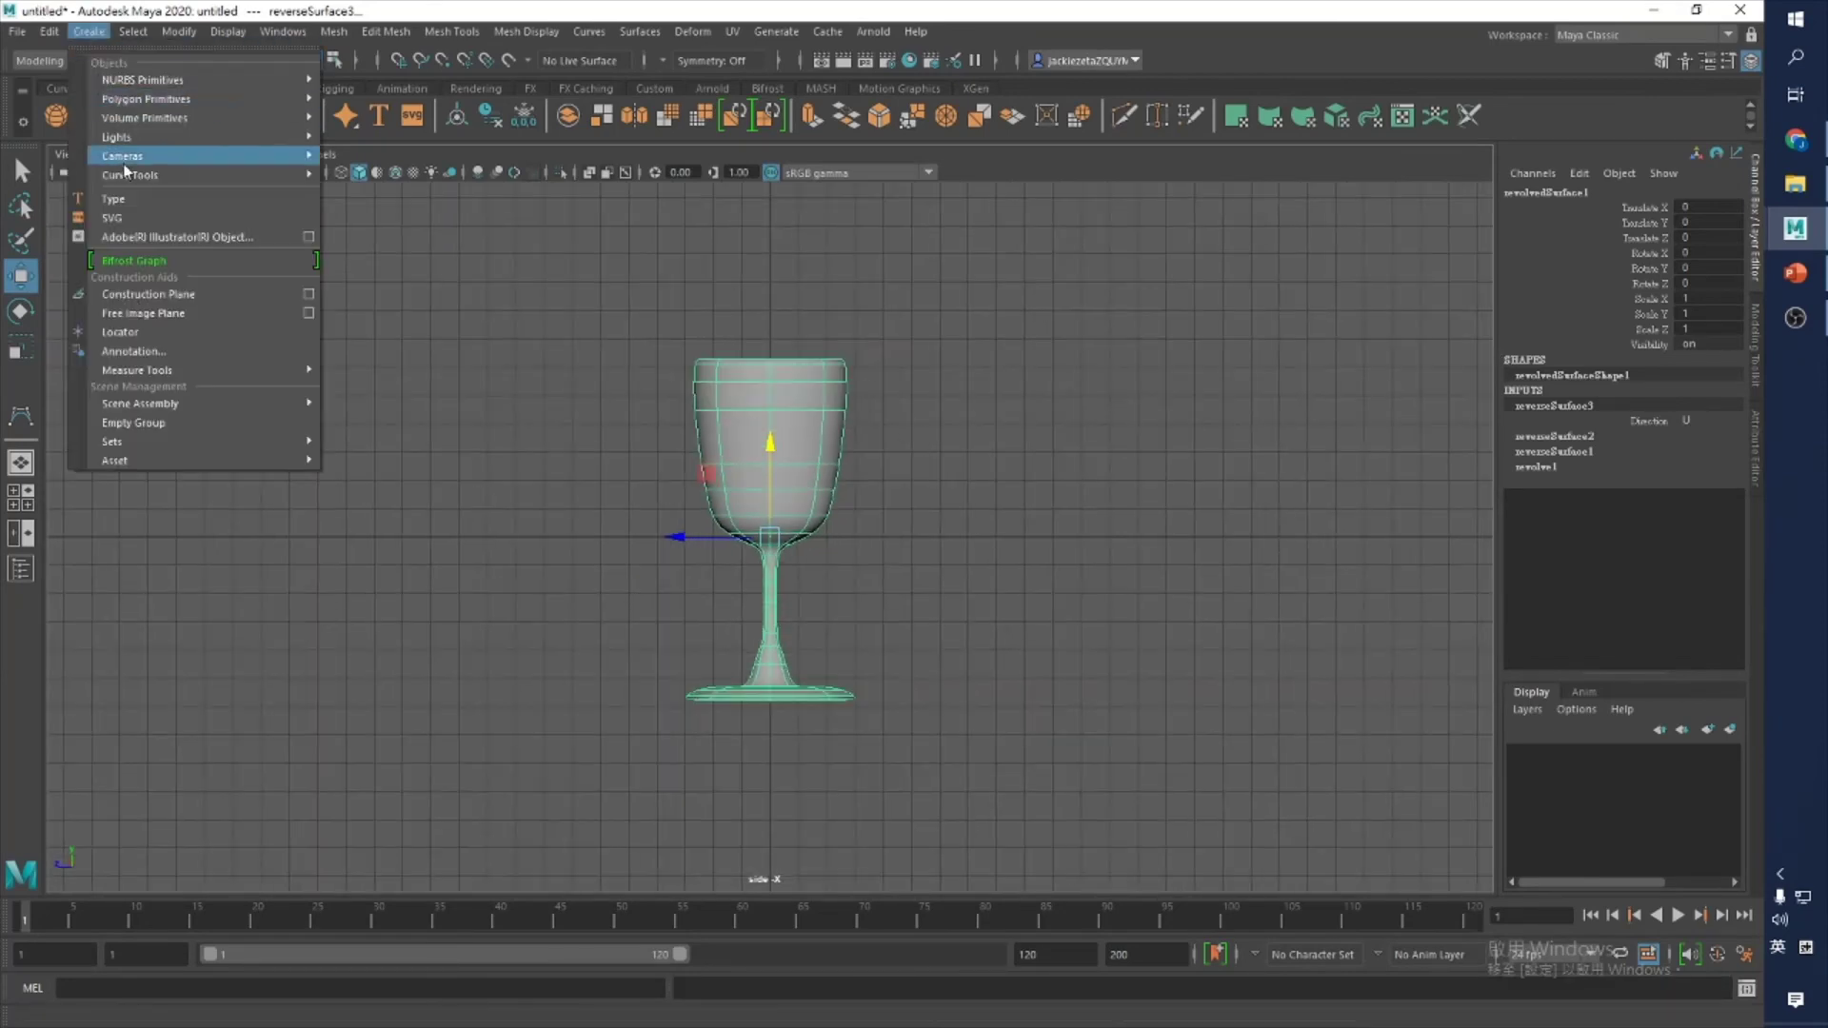
mouse_move(124, 175)
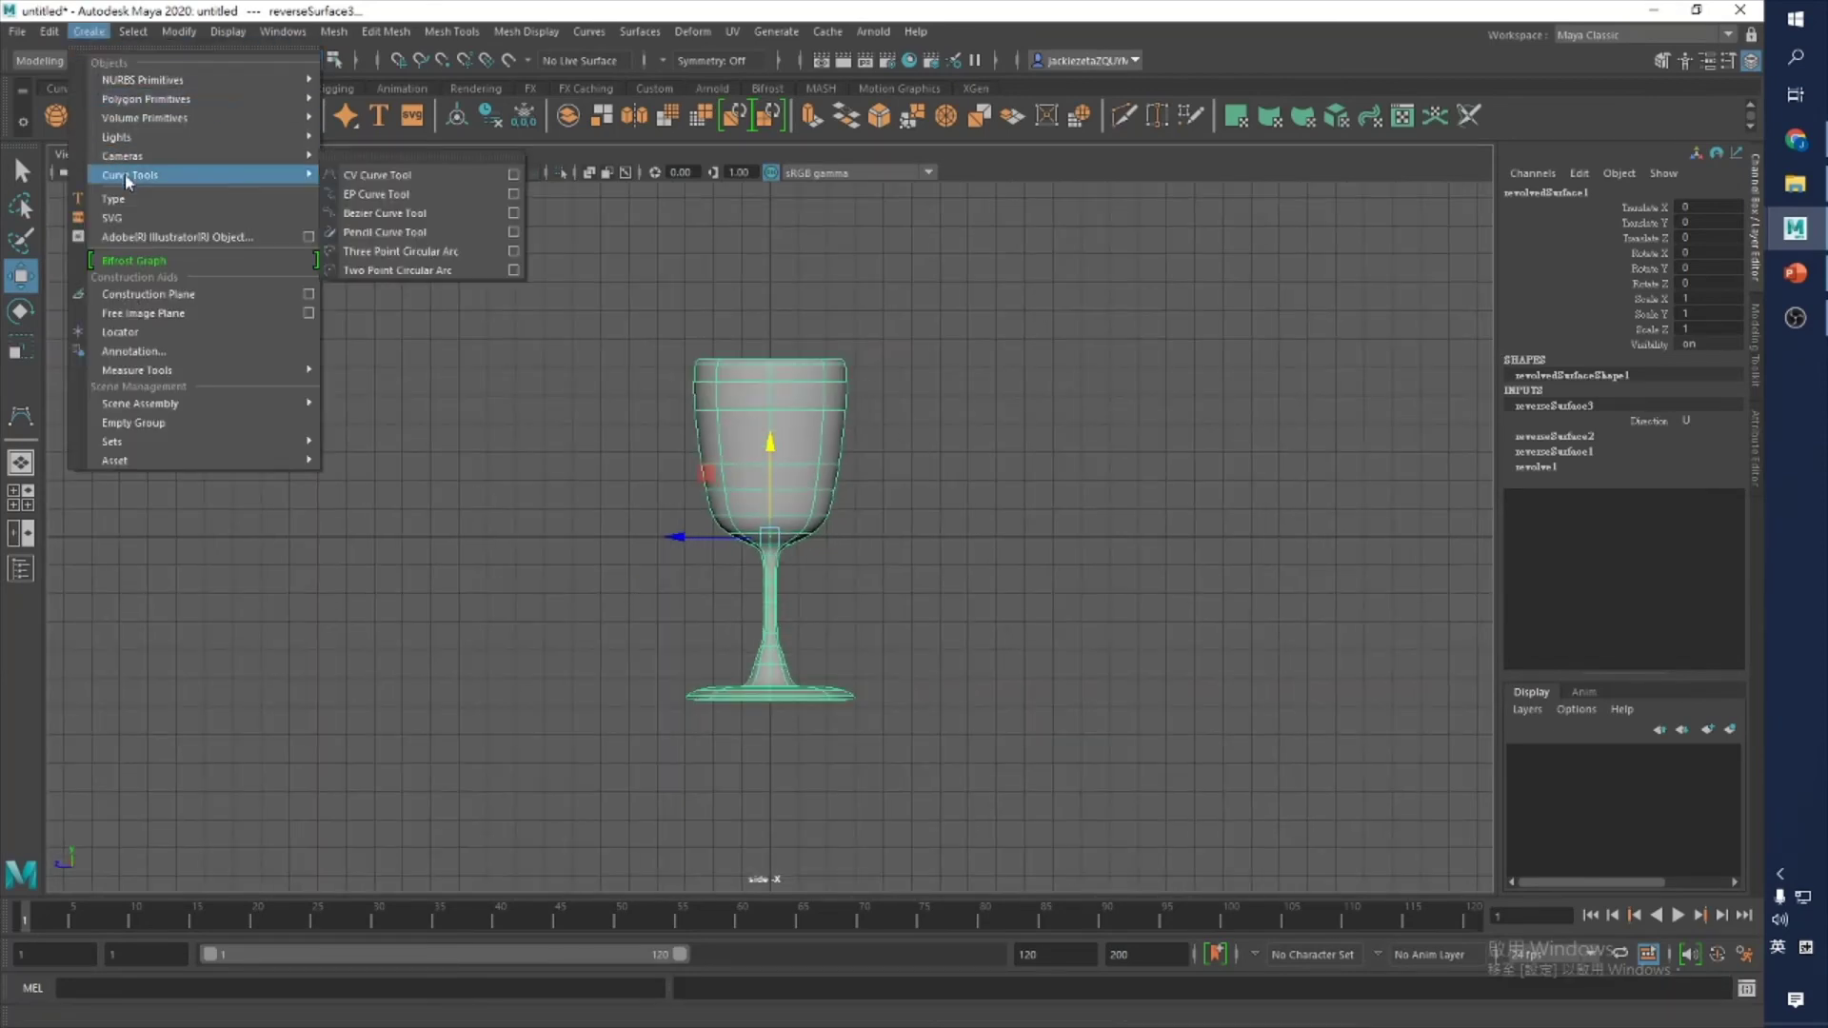
left_click(404, 176)
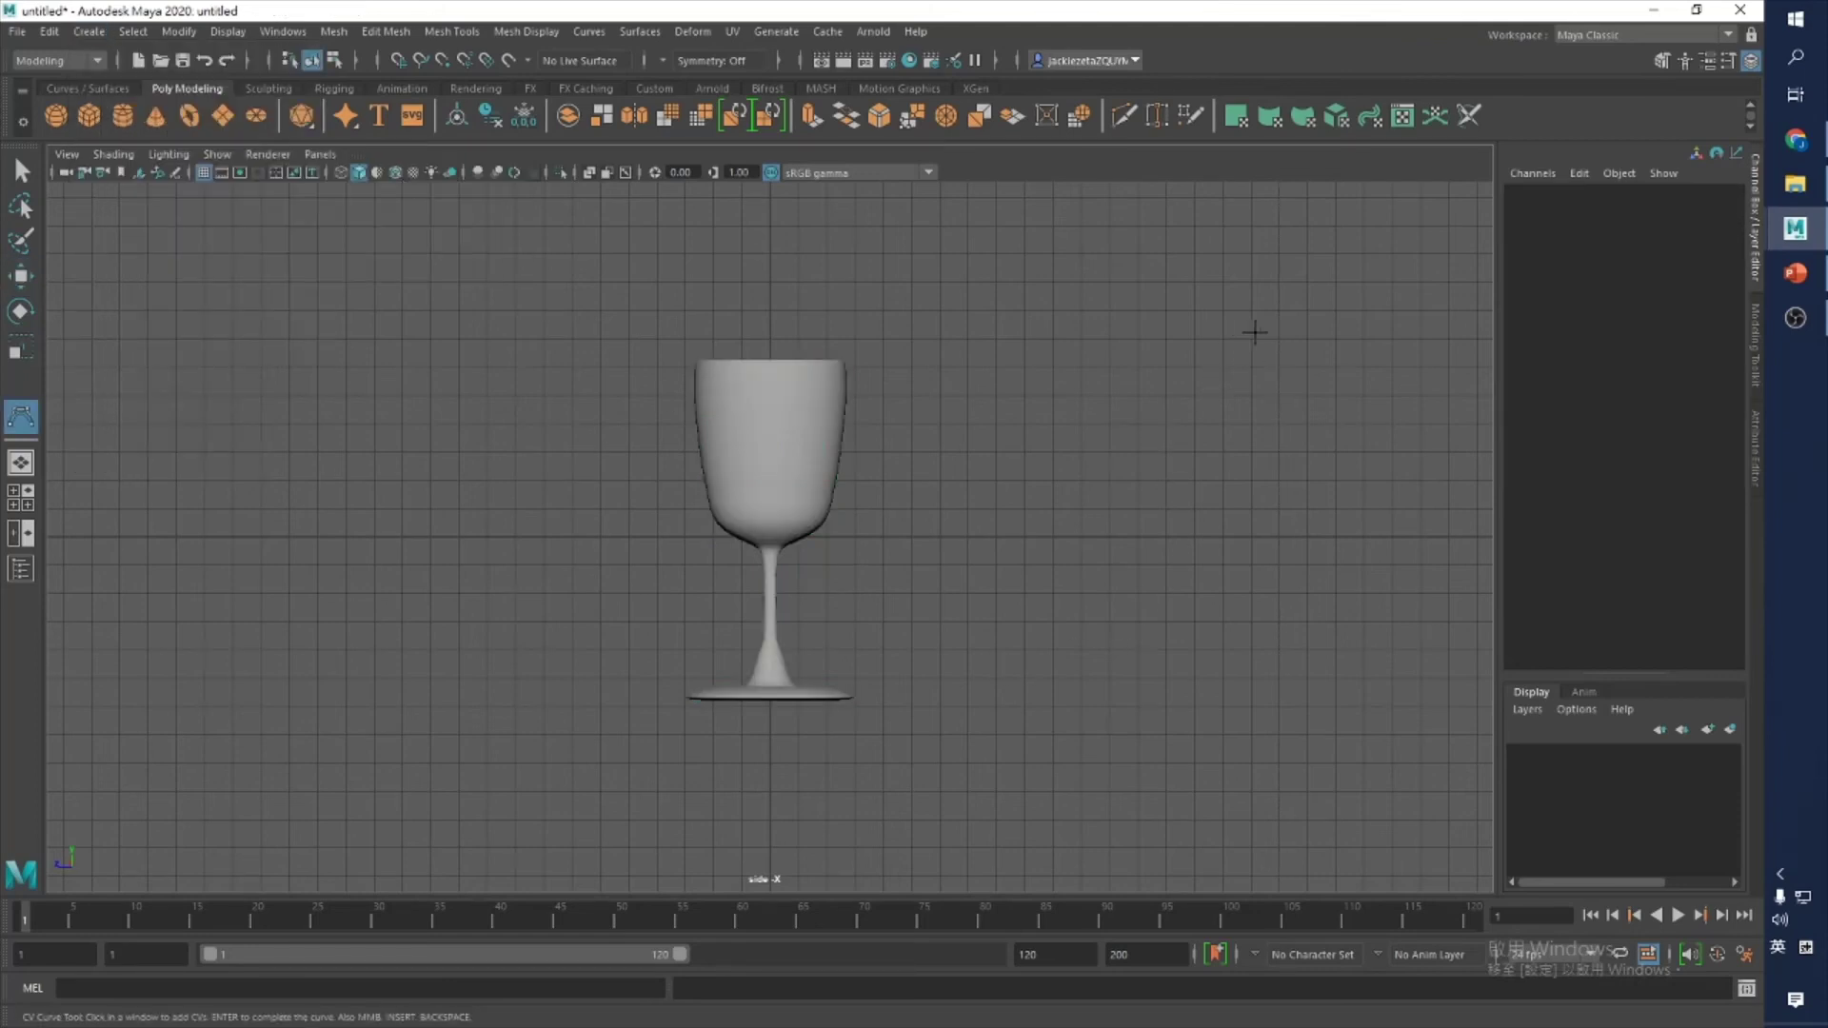
left_click(1296, 328)
left_click(1295, 470)
left_click(1303, 586)
left_click(1228, 713)
left_click(1053, 776)
left_click(779, 777)
left_click(500, 776)
left_click(275, 766)
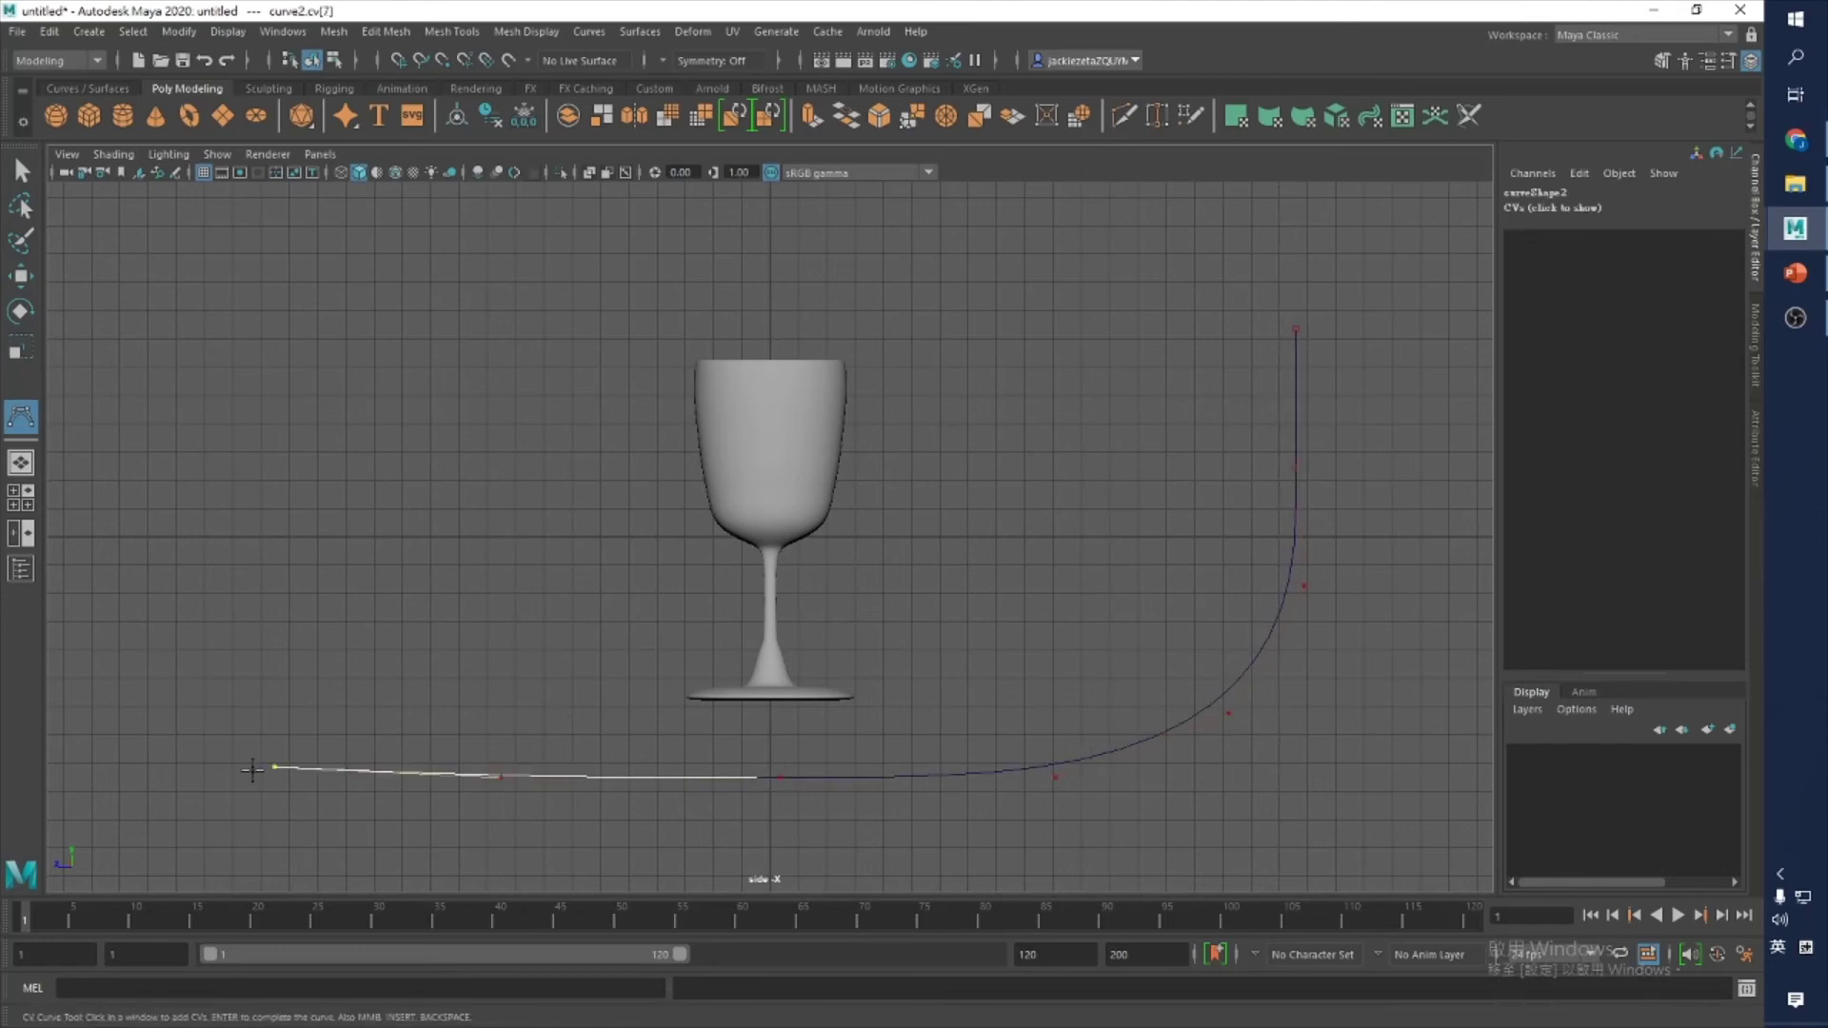
left_click(202, 773)
key("w")
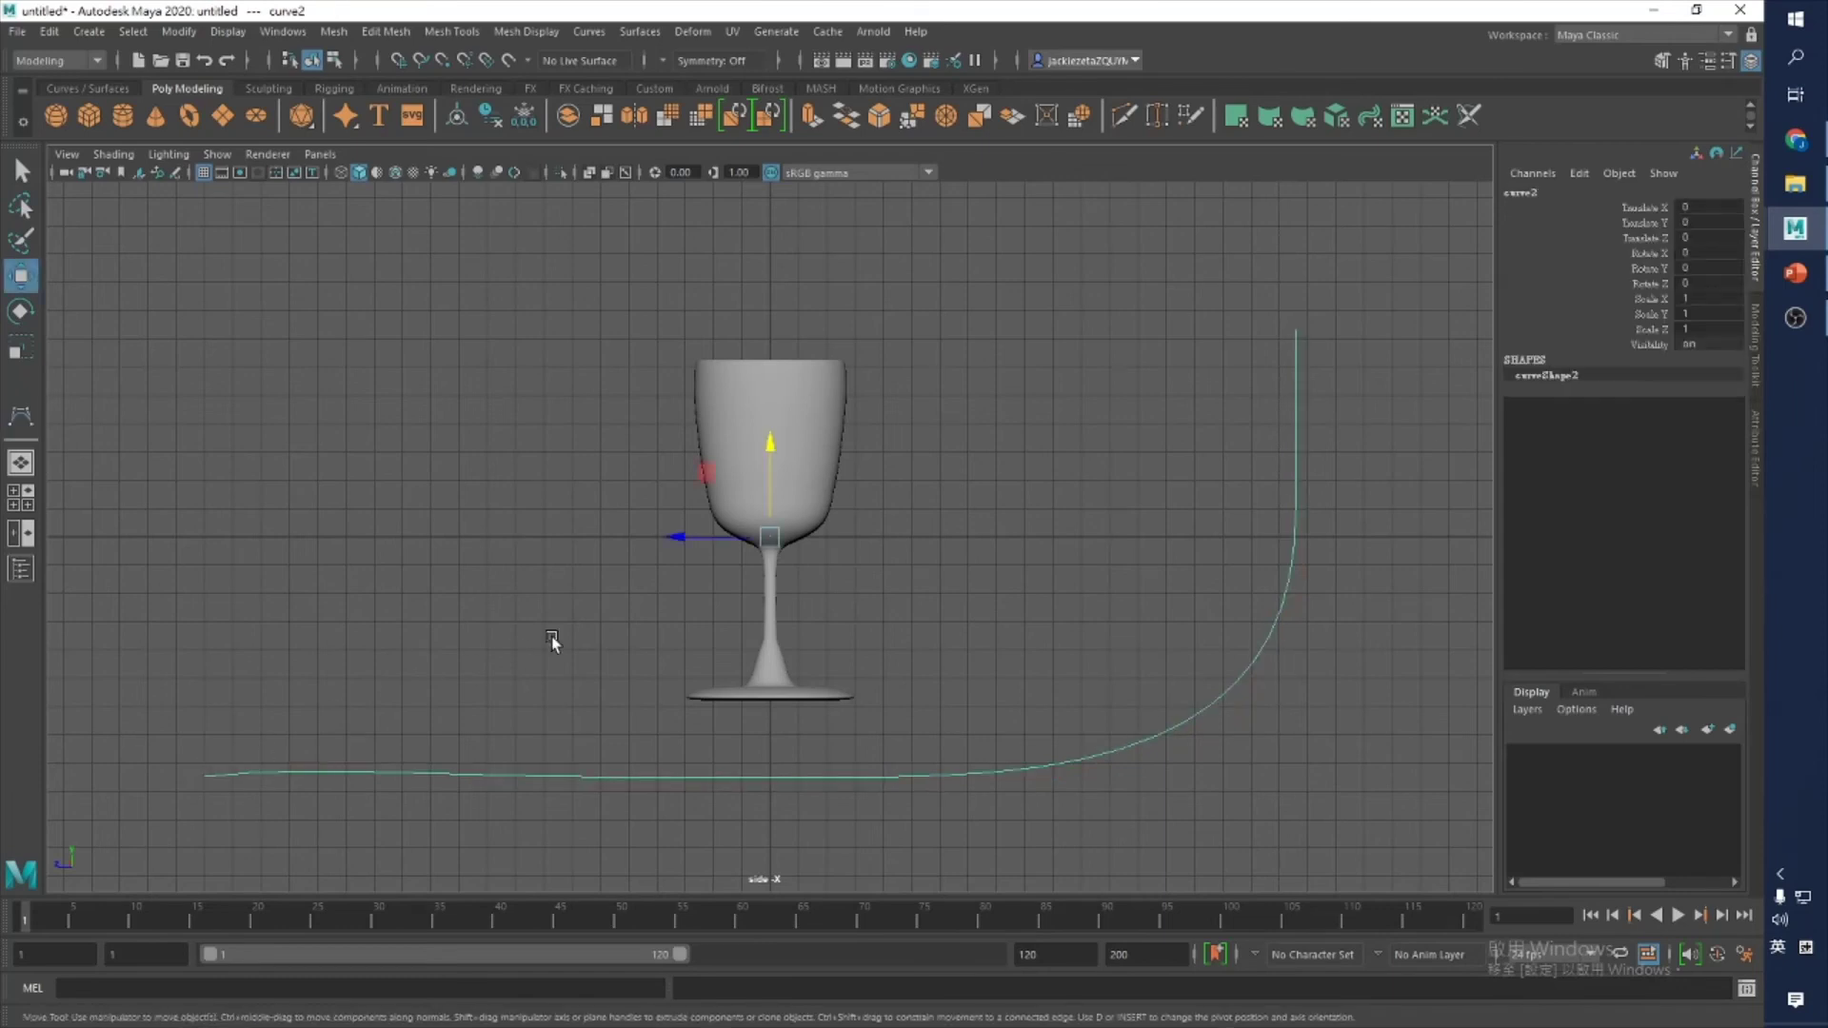
Step: Move the backdrop curve to about 12.5 in X, and place a duplicate of it at about -20.9 in X
key("space")
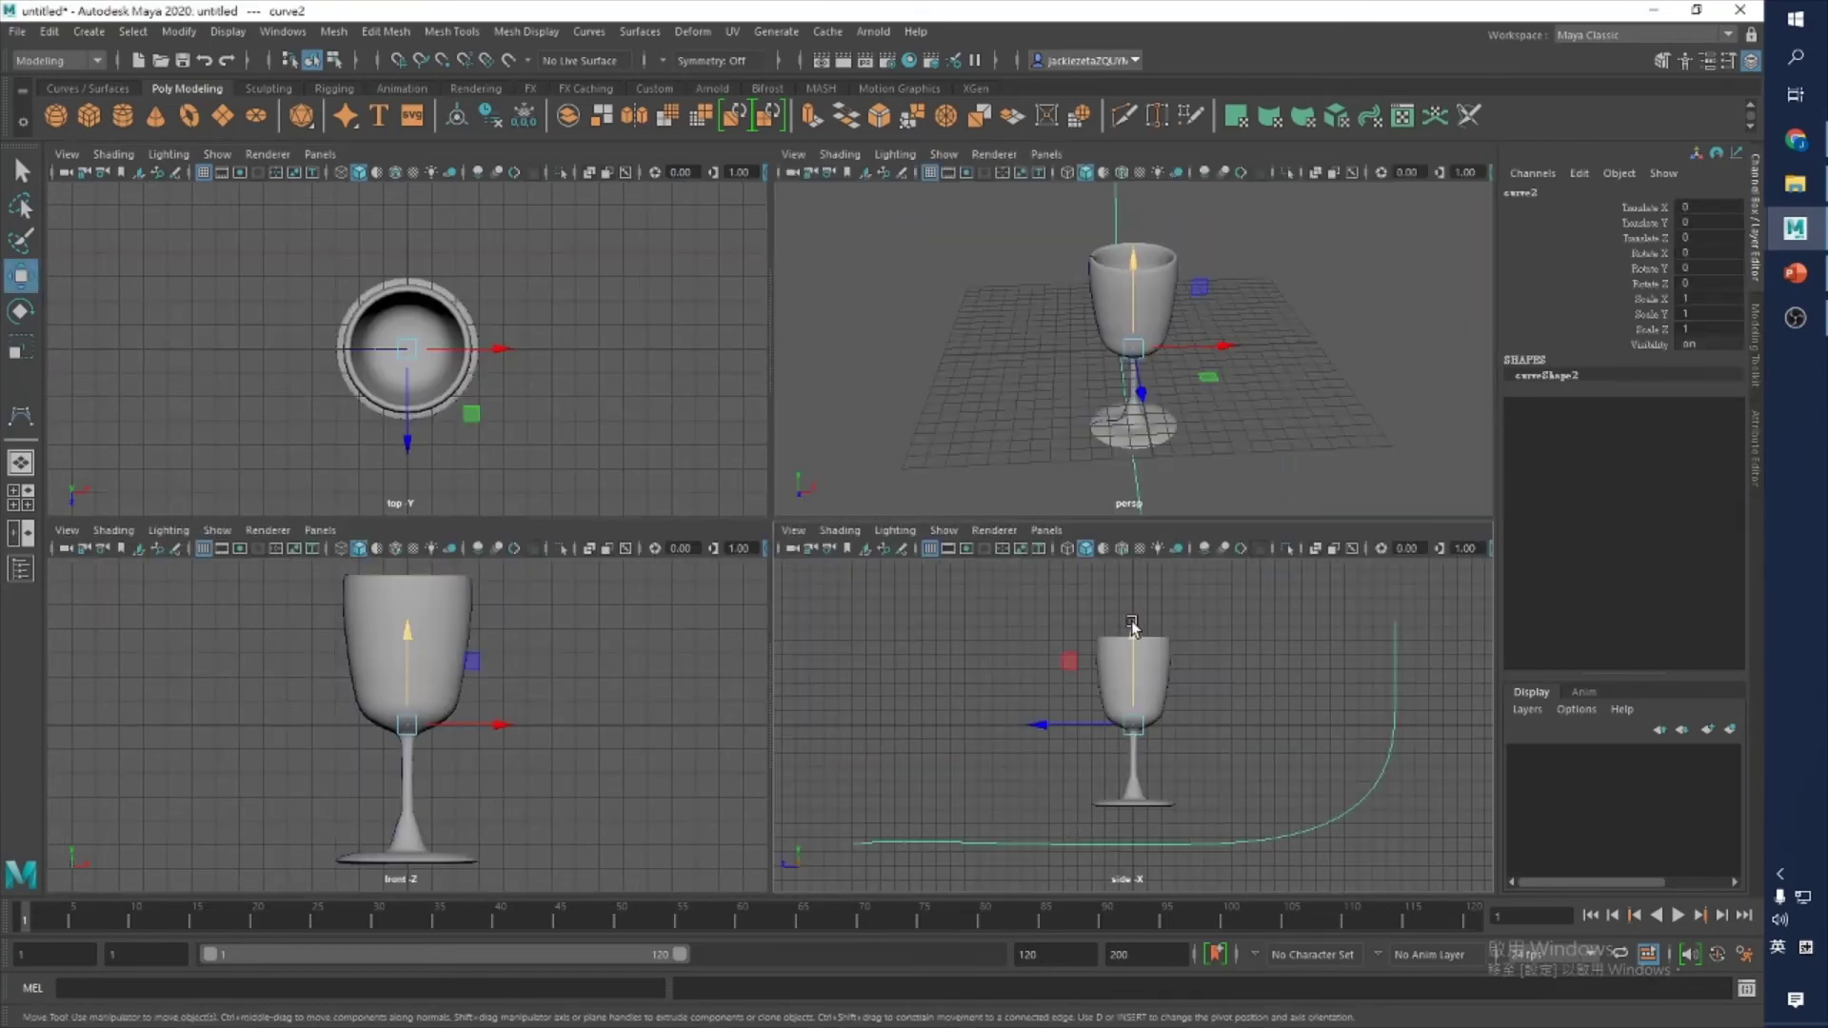
left_click_drag(1251, 393, 1430, 454, "alt")
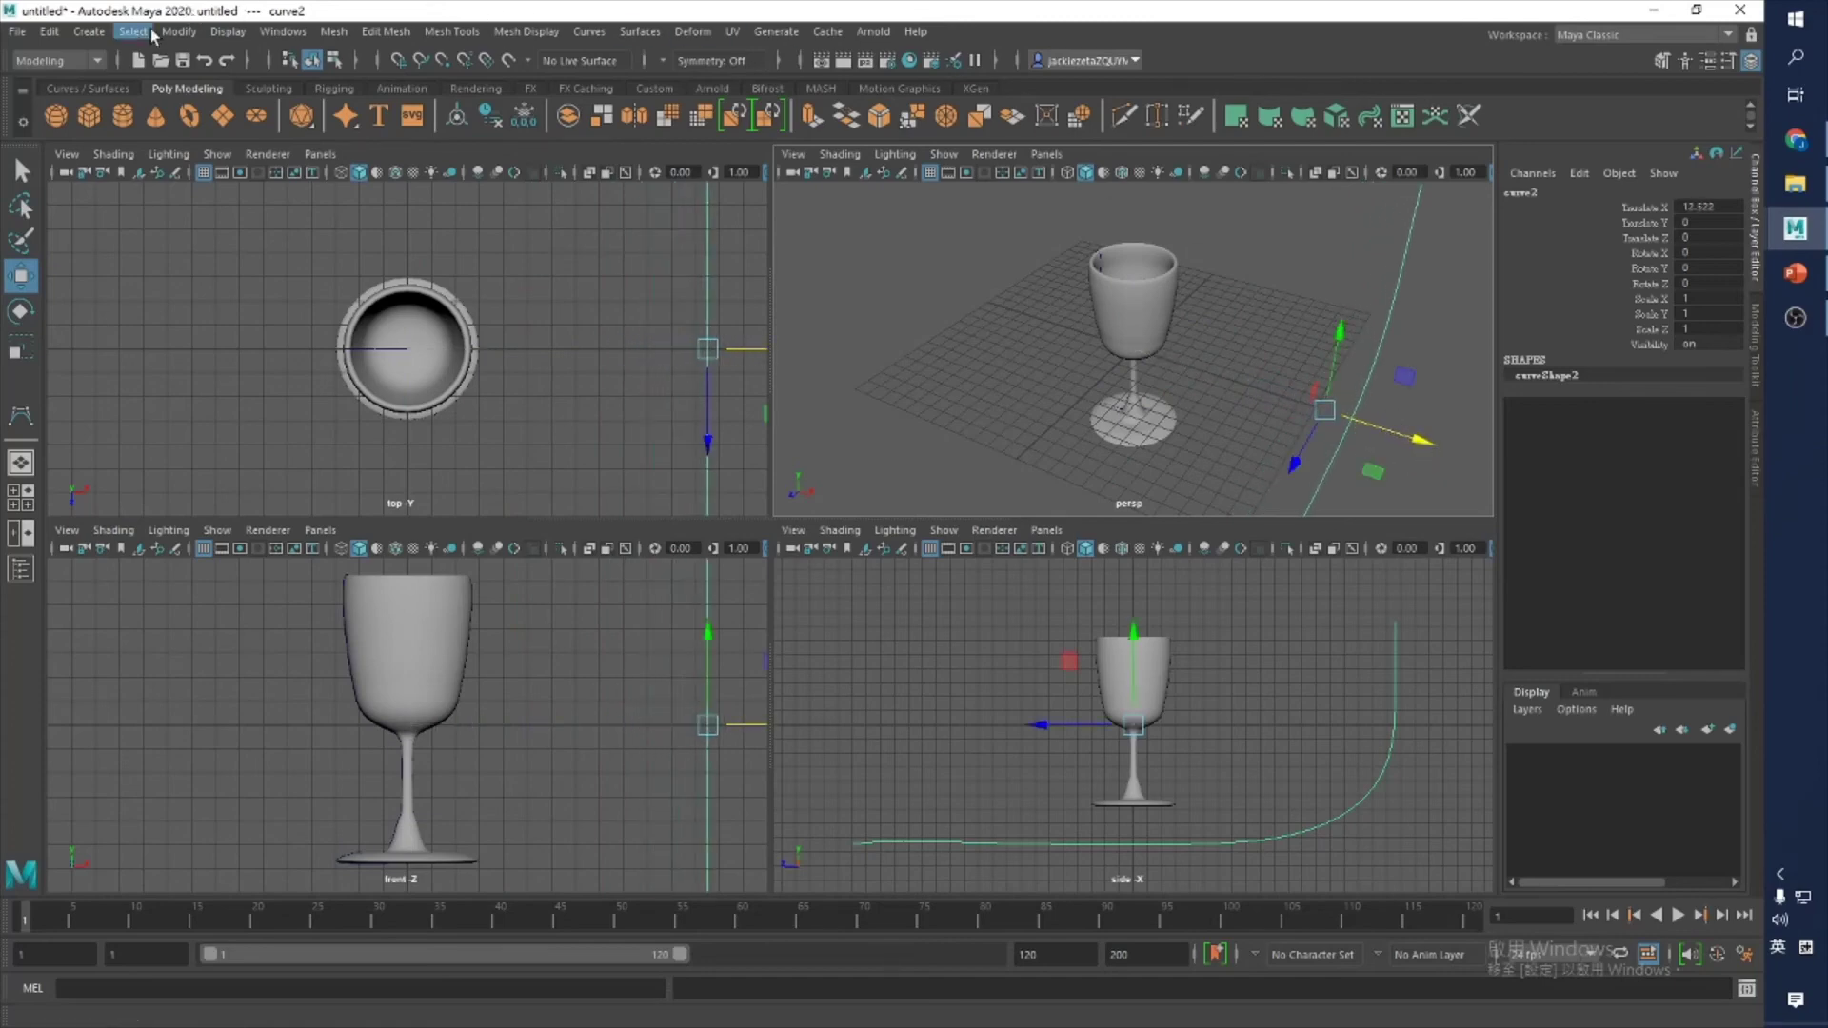
left_click(49, 32)
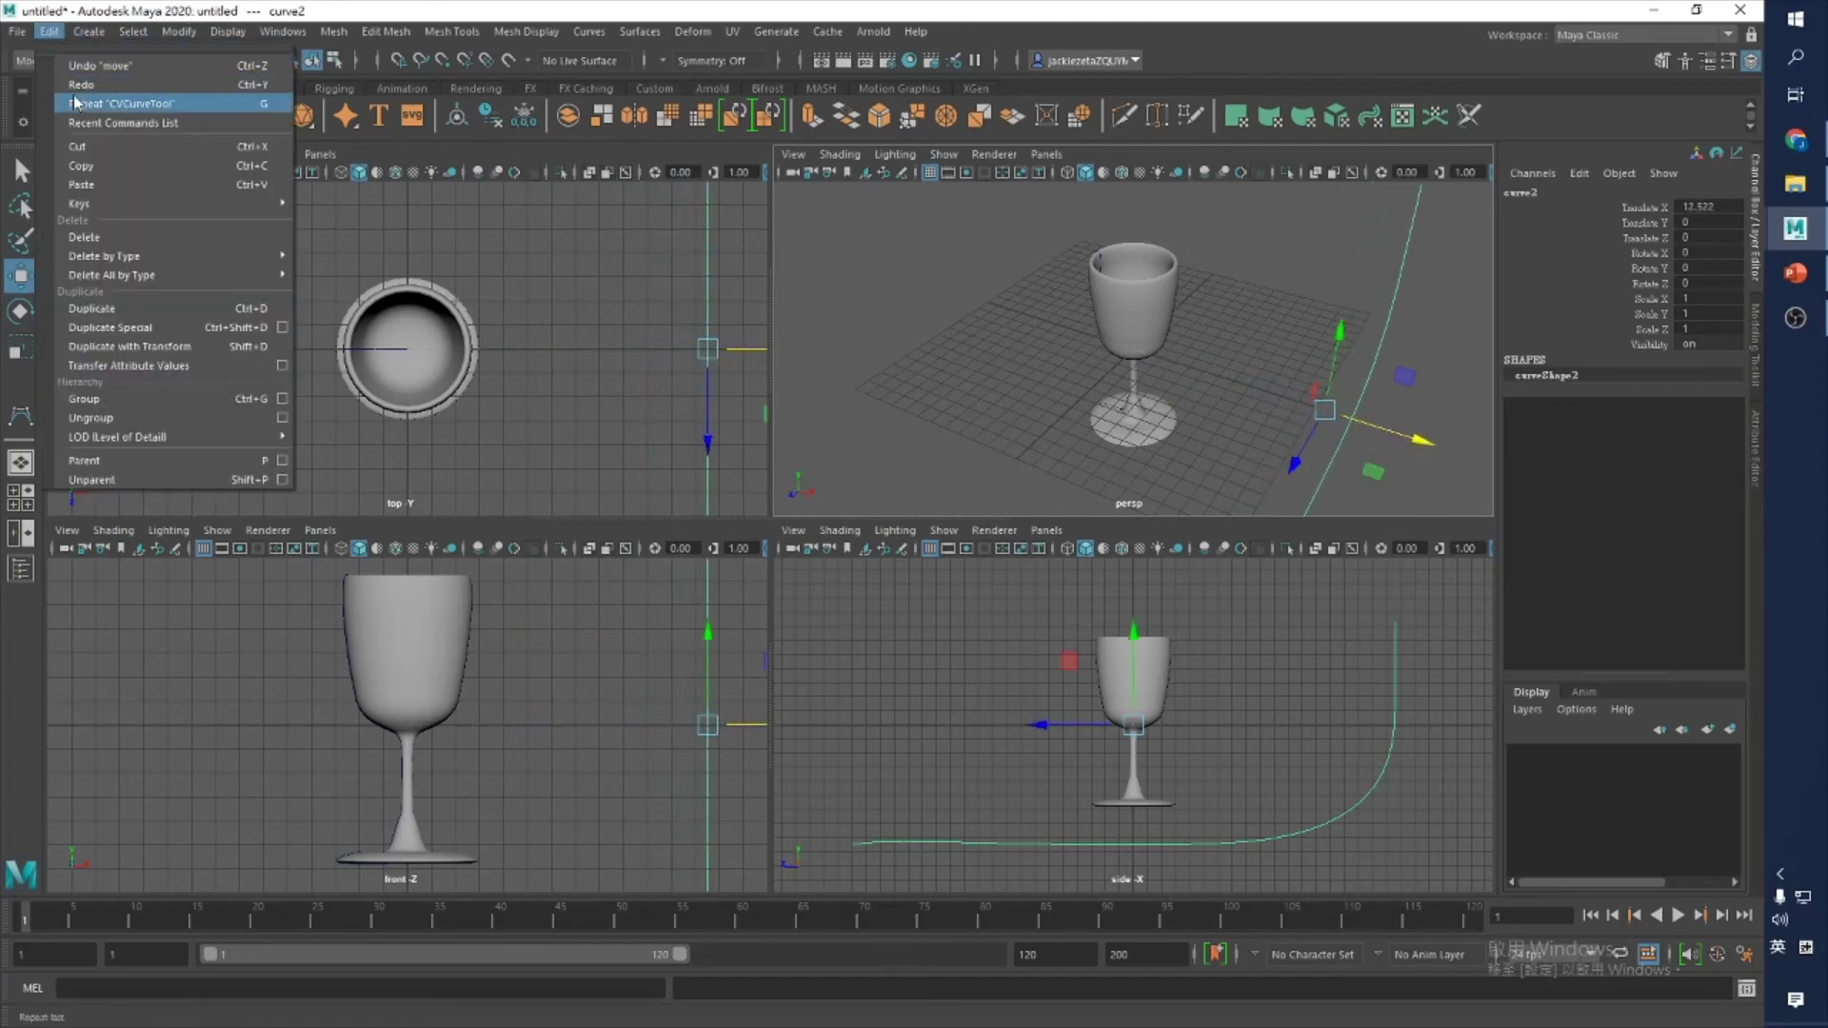
left_click(76, 310)
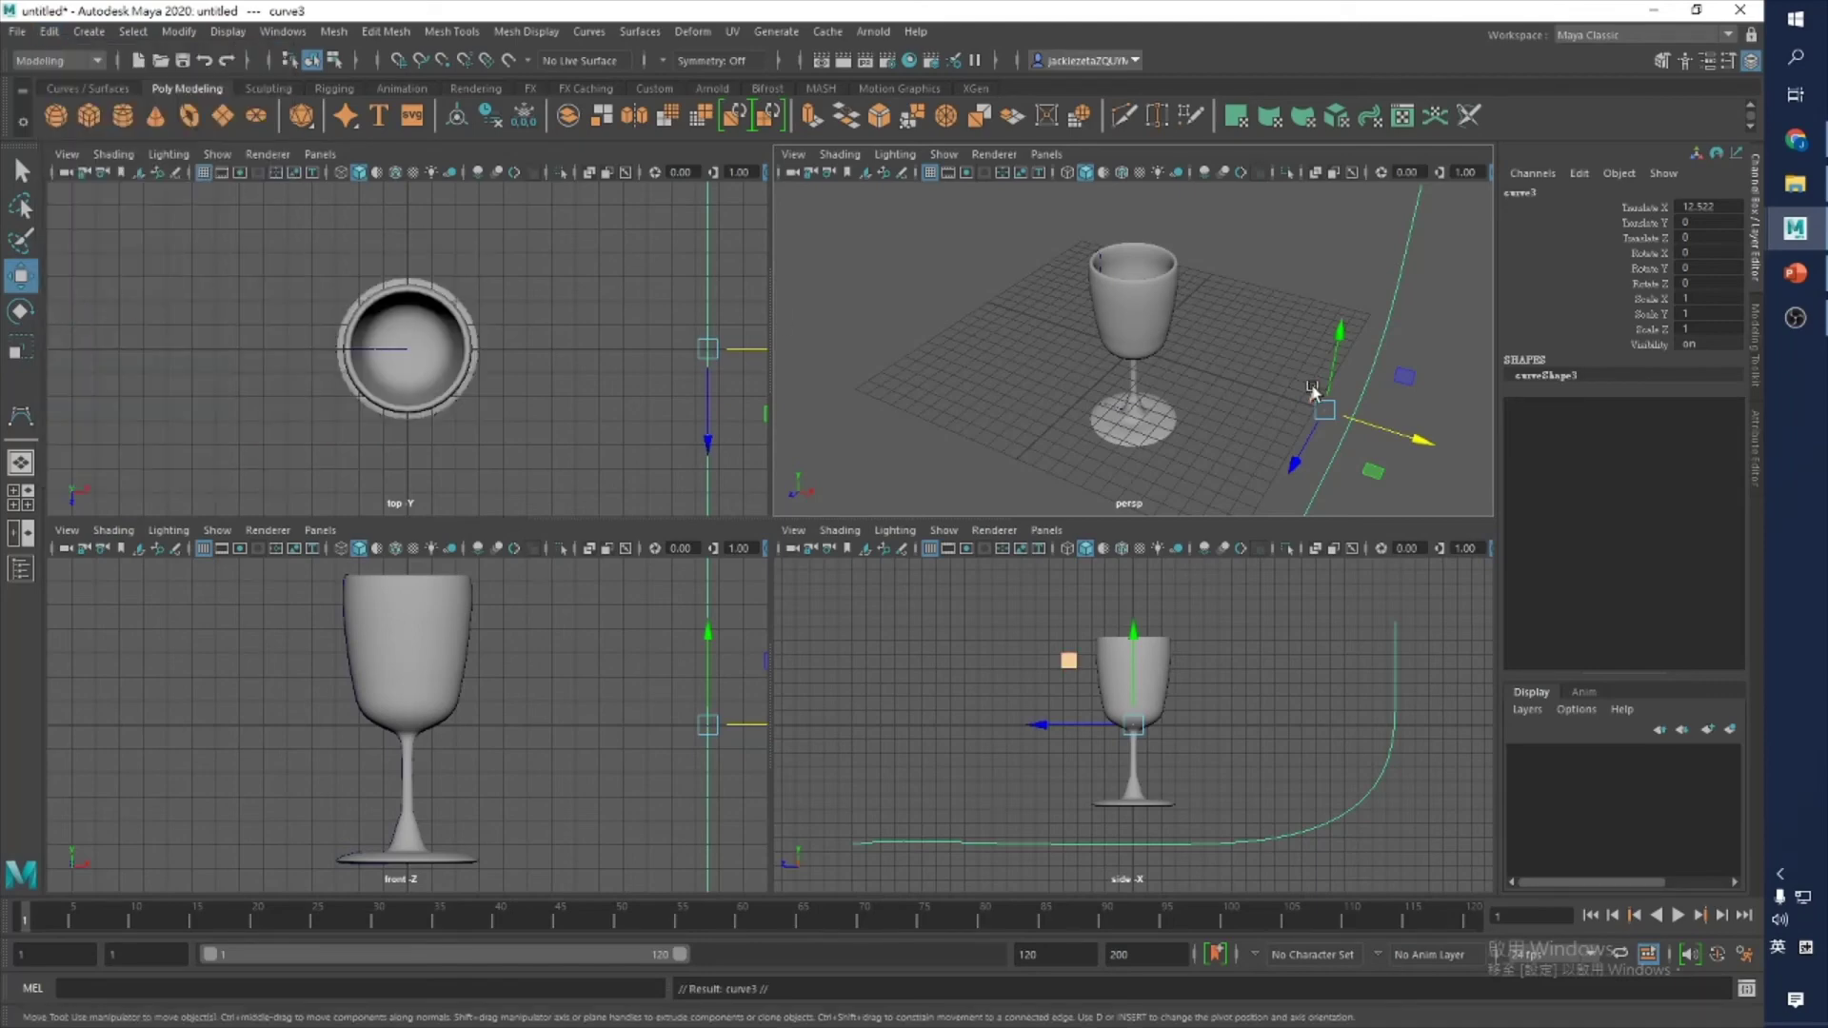
left_click_drag(1425, 443, 951, 289)
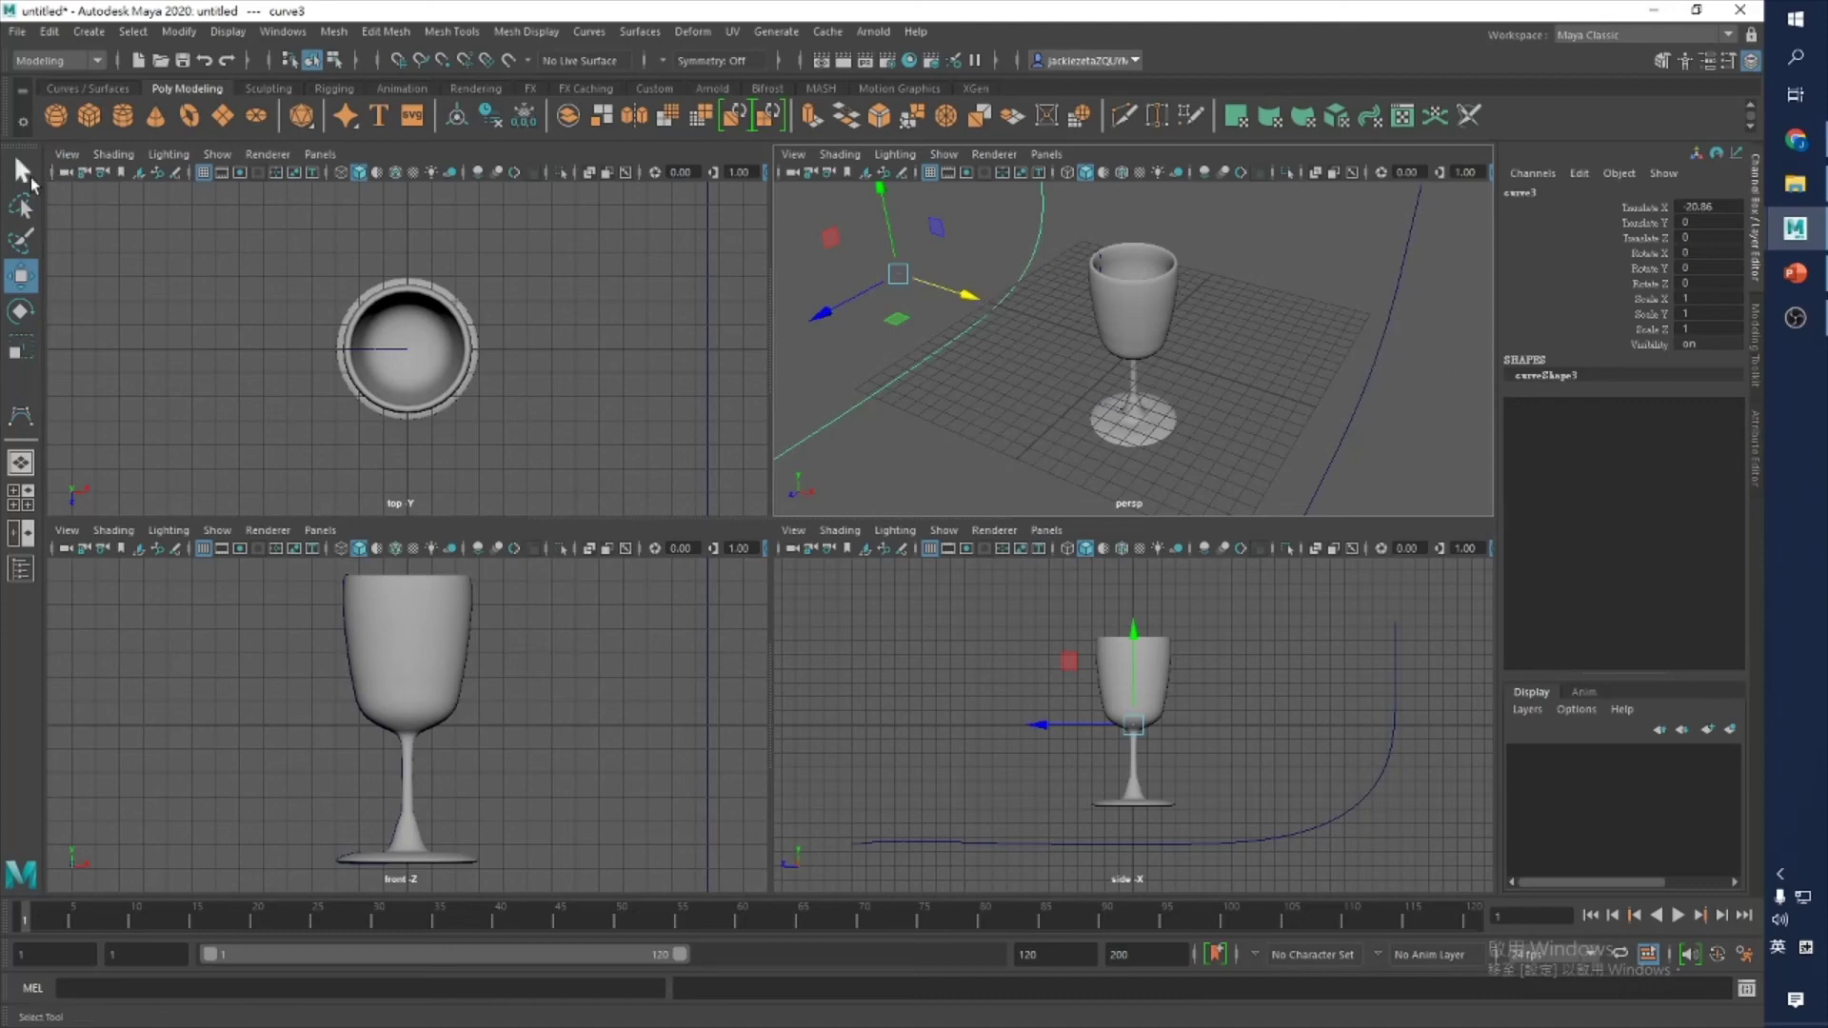
Step: Try lofting from the original curve to its duplicate, and reverse the lofted surface's direction
key("q")
left_click(1368, 379)
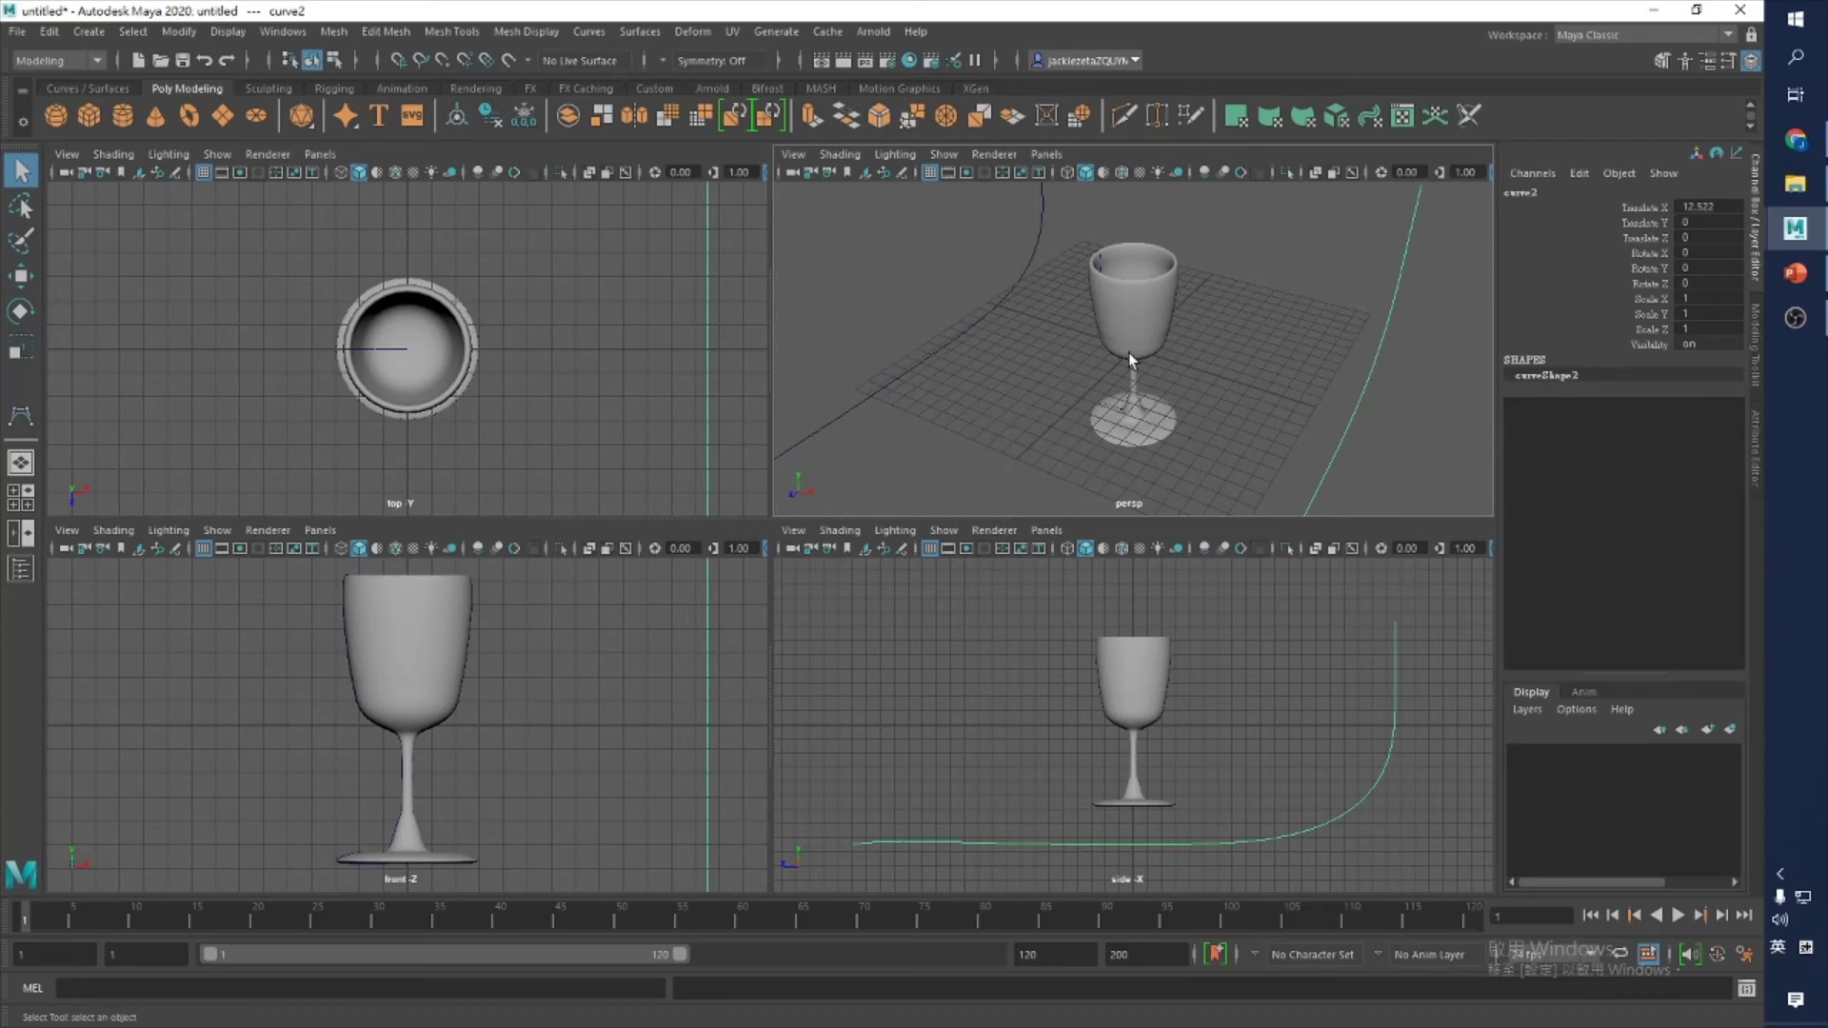
left_click(1005, 298)
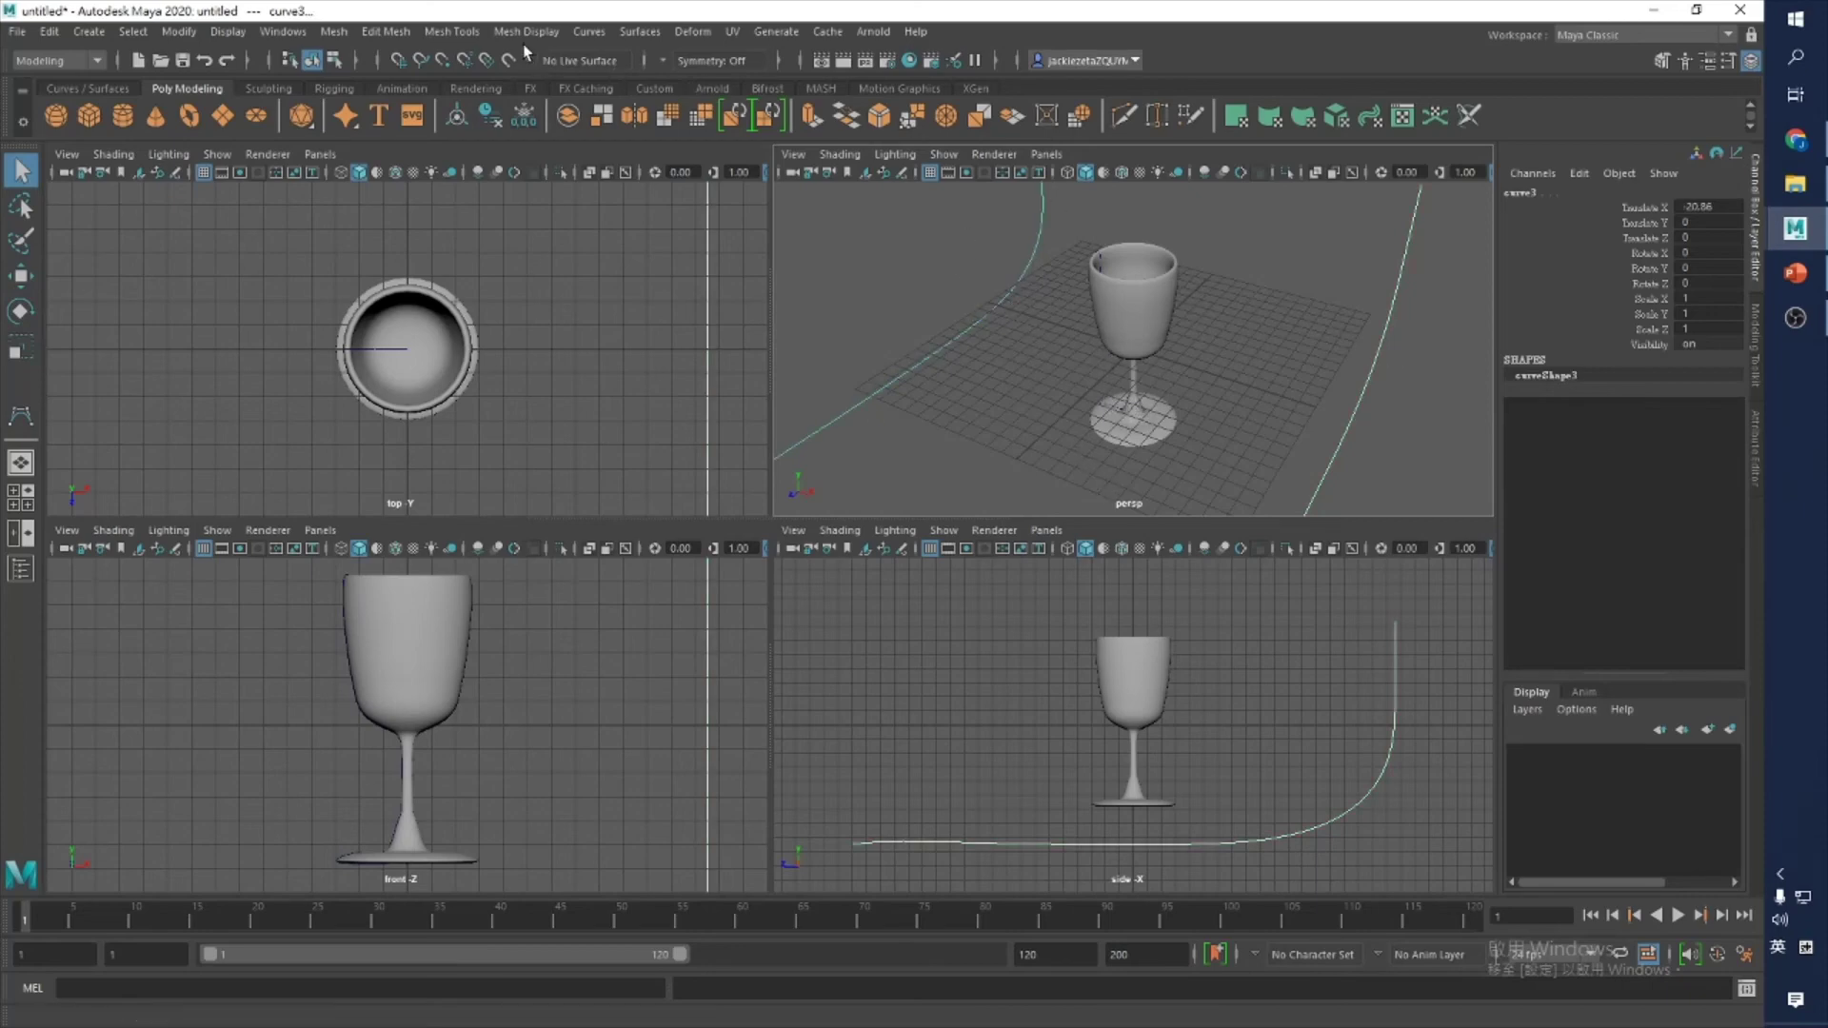
left_click(656, 31)
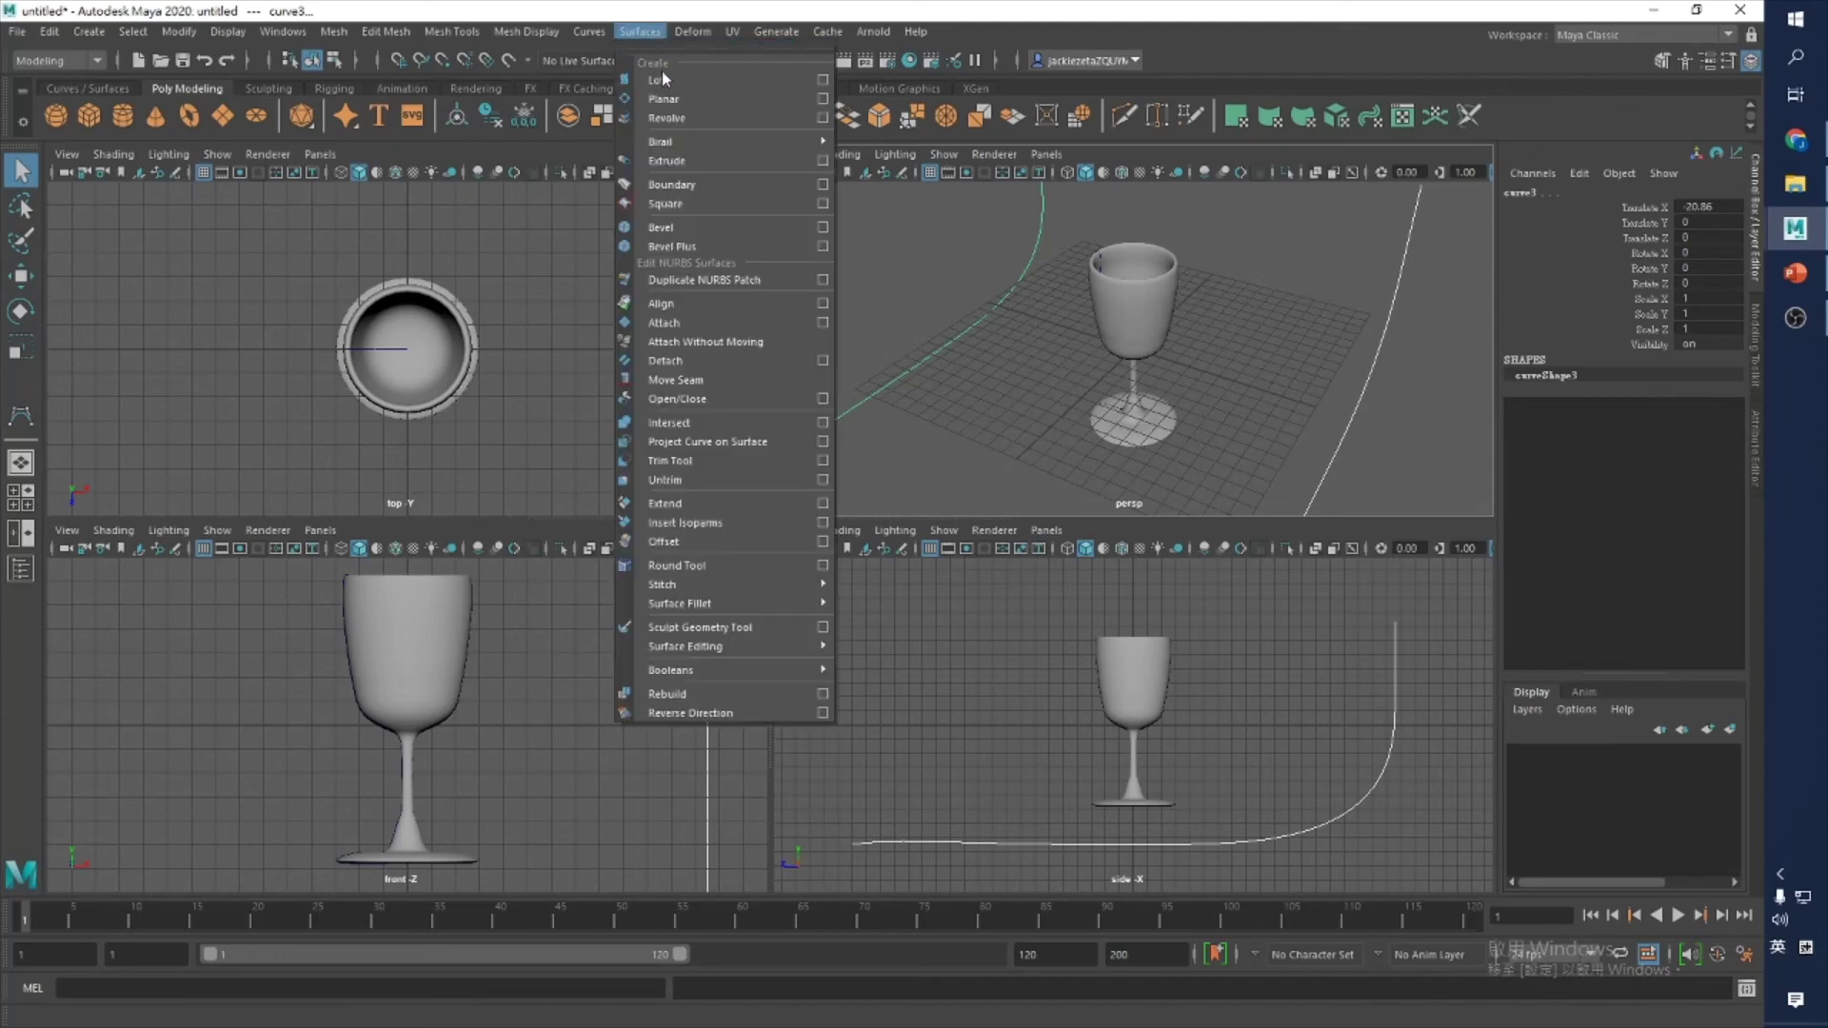
left_click(719, 81)
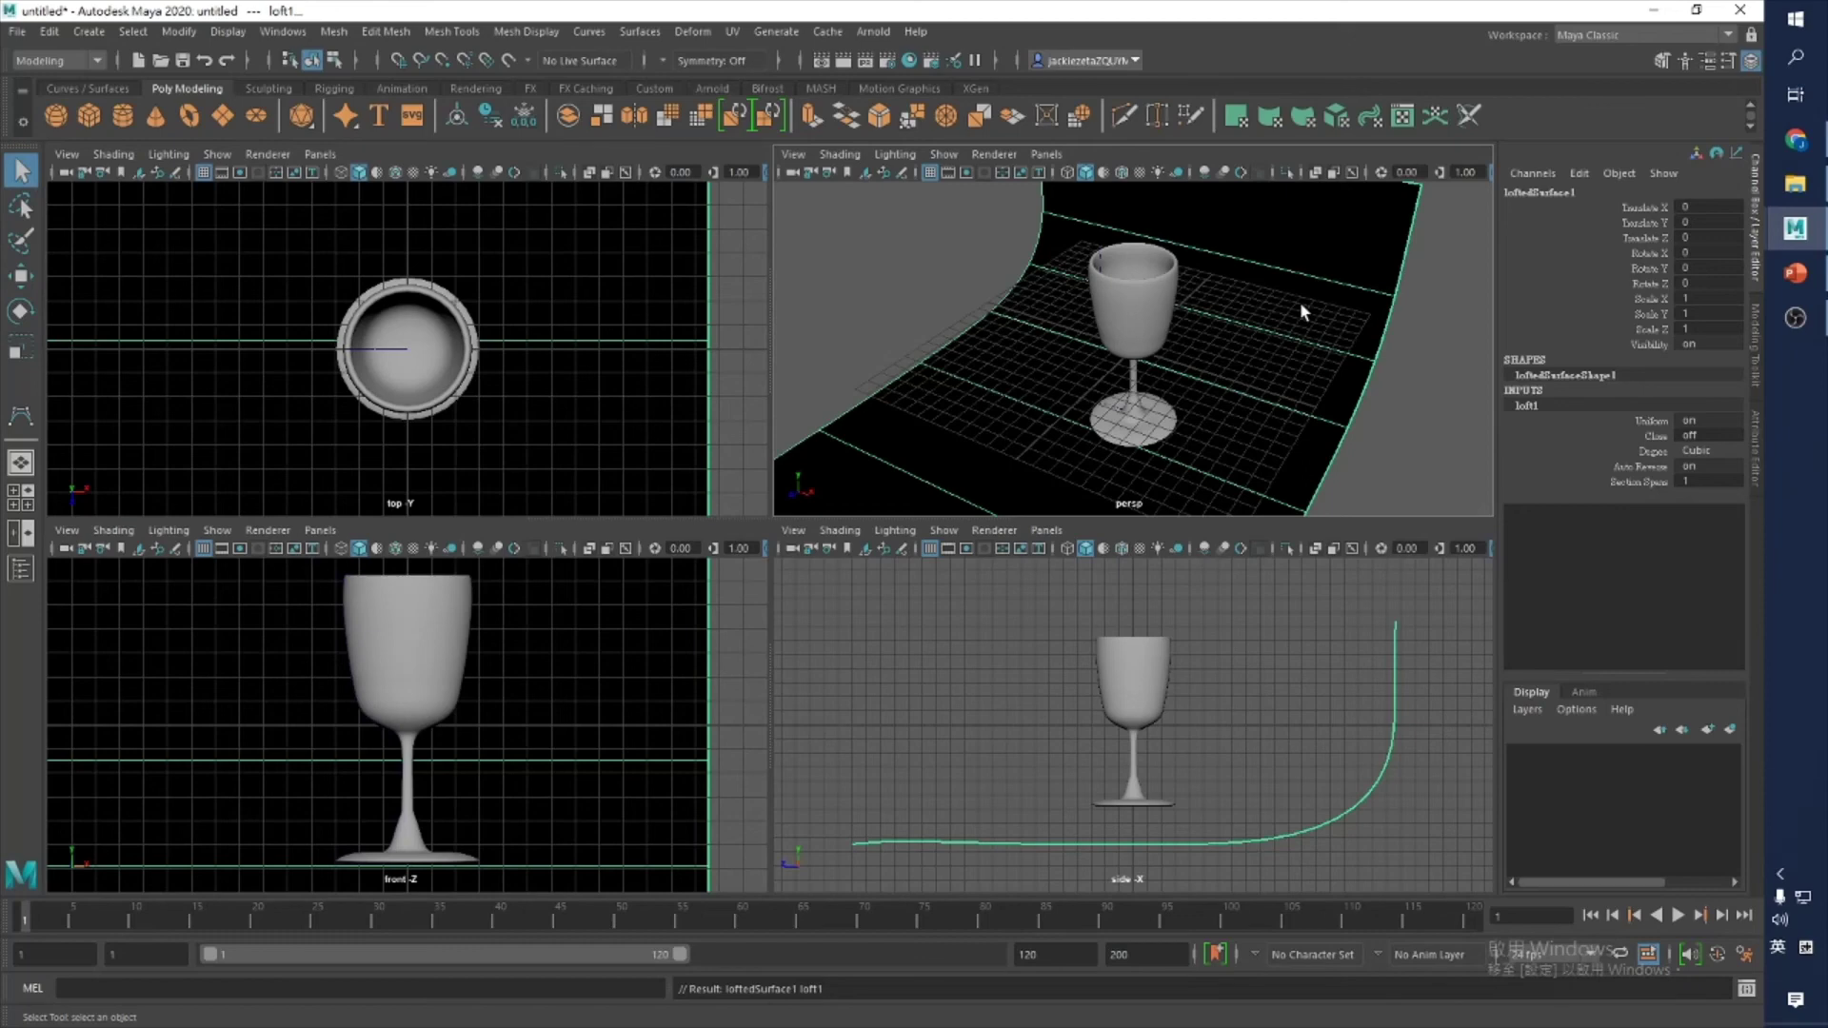
left_click(636, 32)
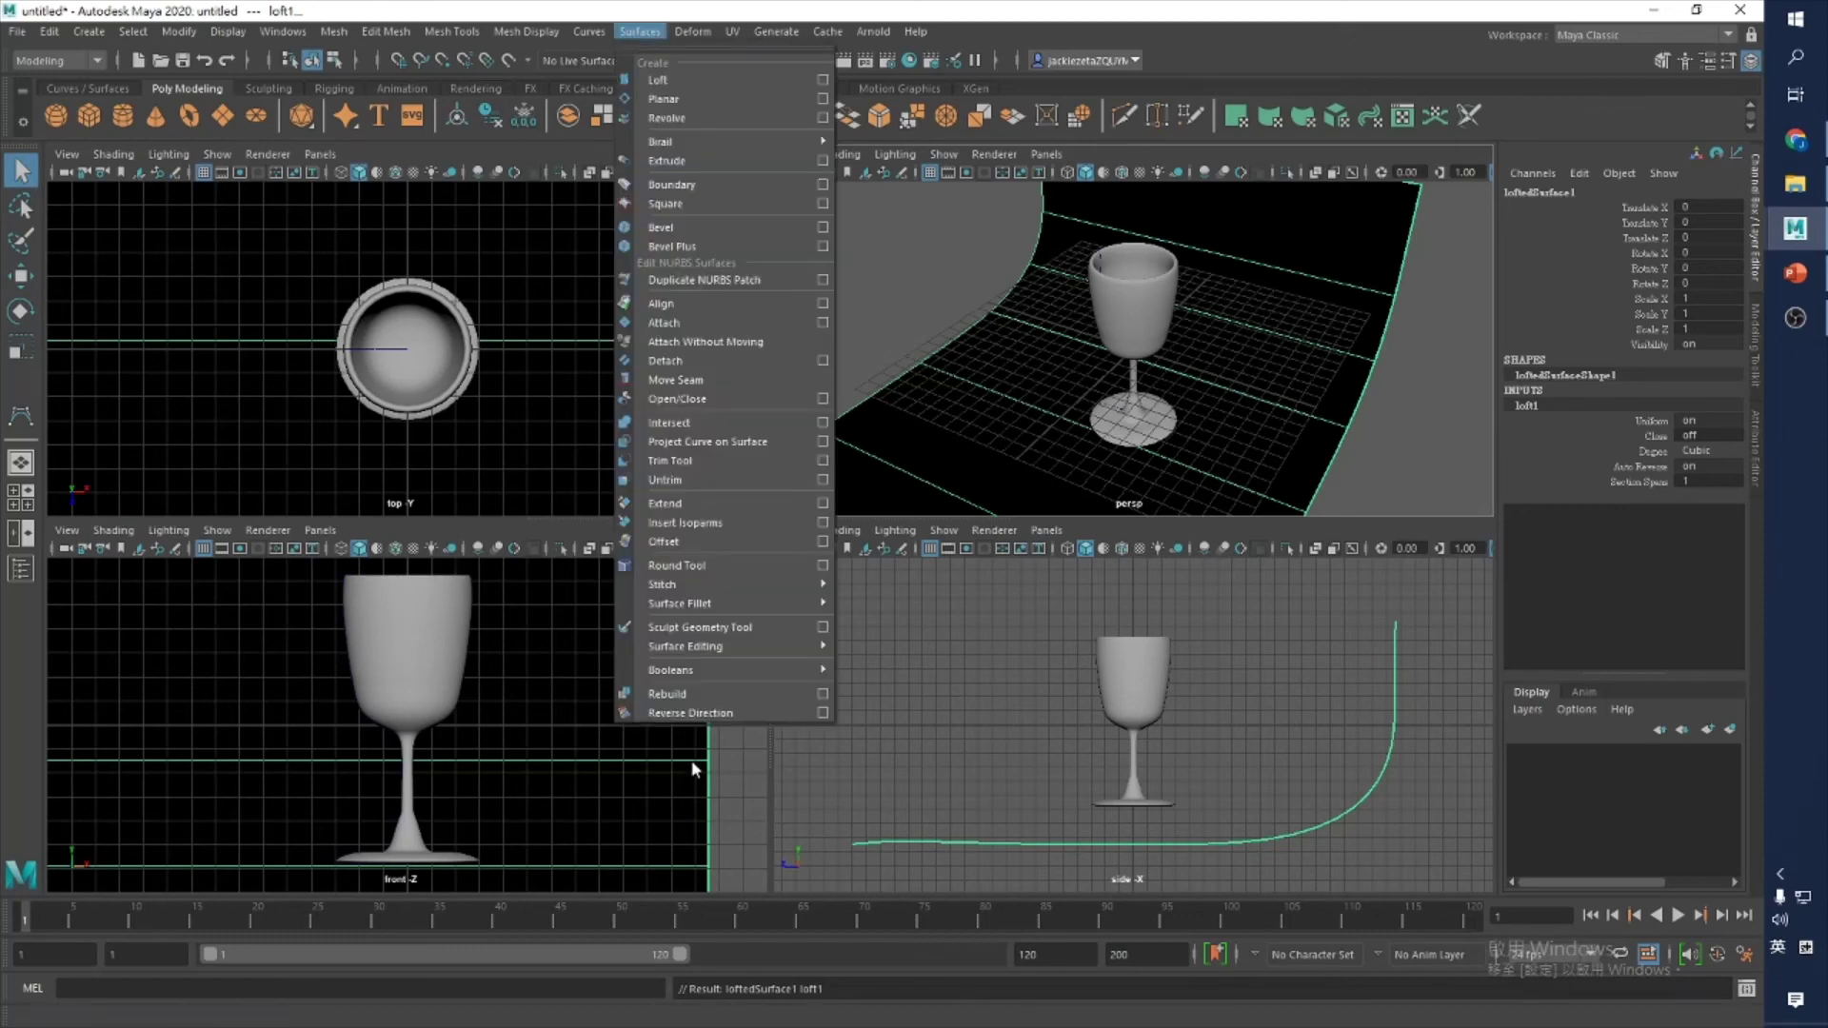
left_click(710, 715)
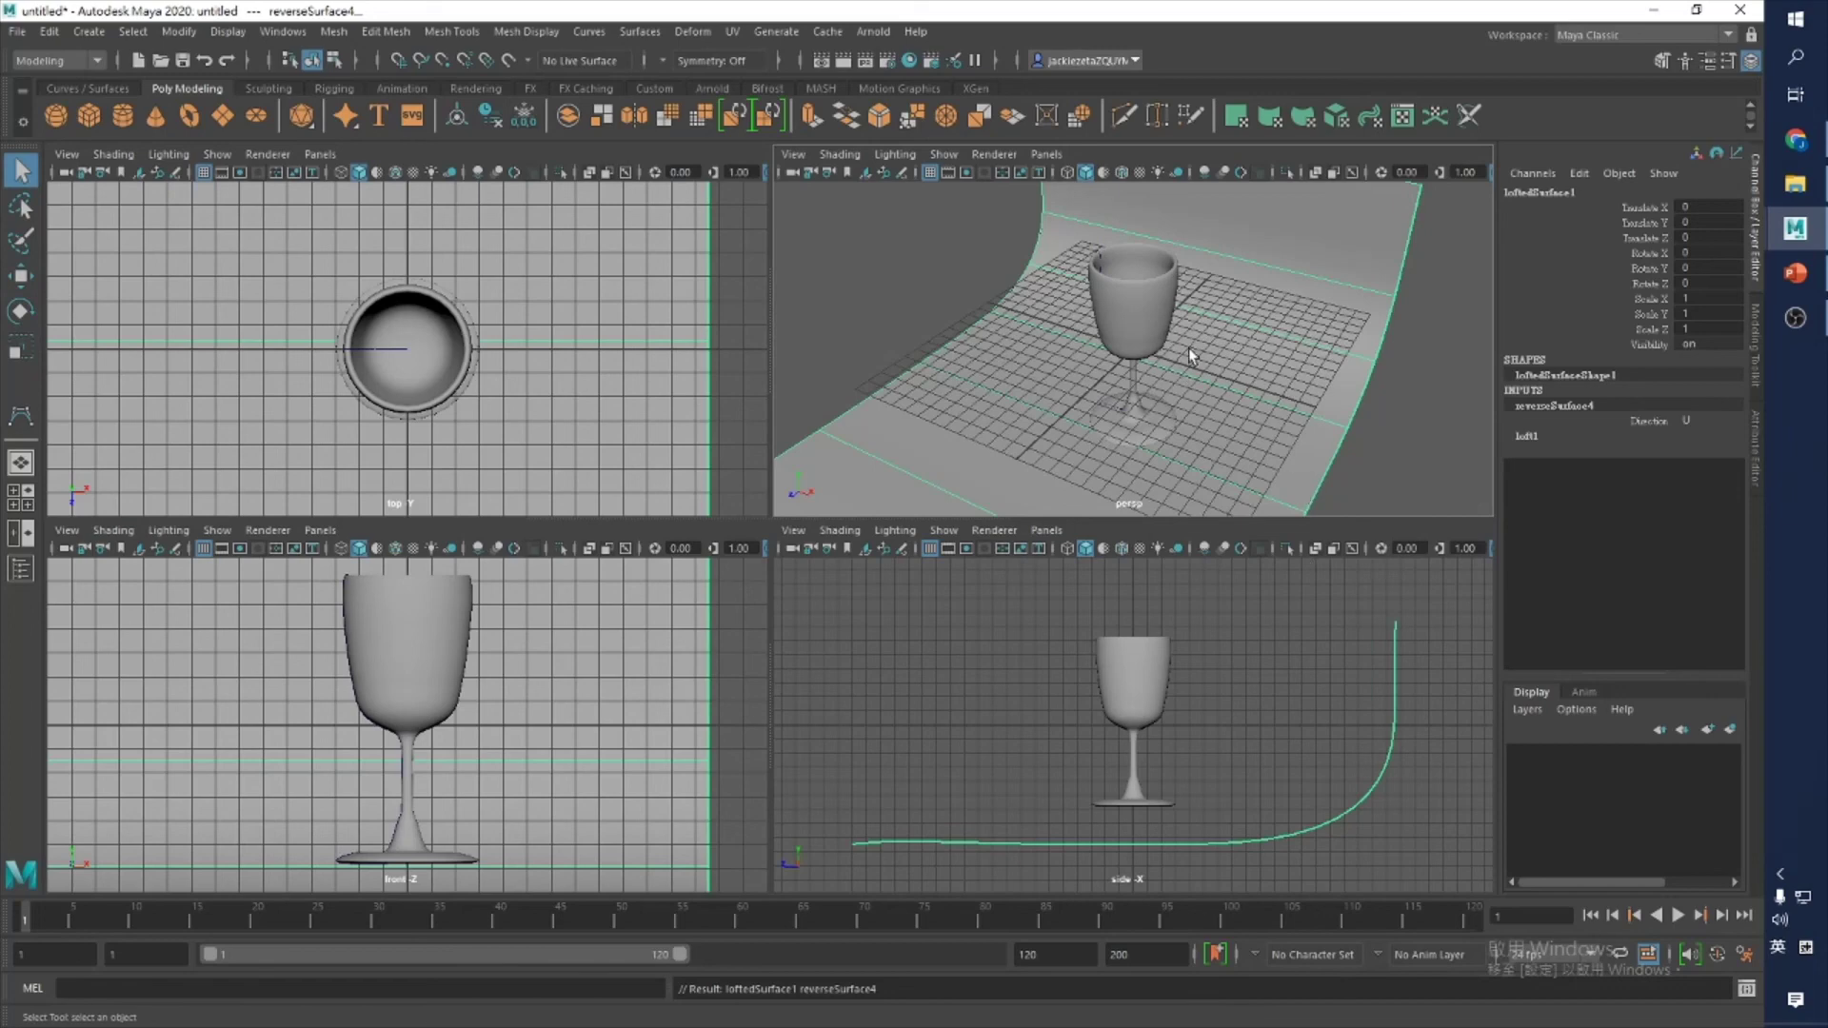
Step: Undo the surface direction reversal and the loft, and clear the curve selection
left_click(48, 31)
left_click(67, 68)
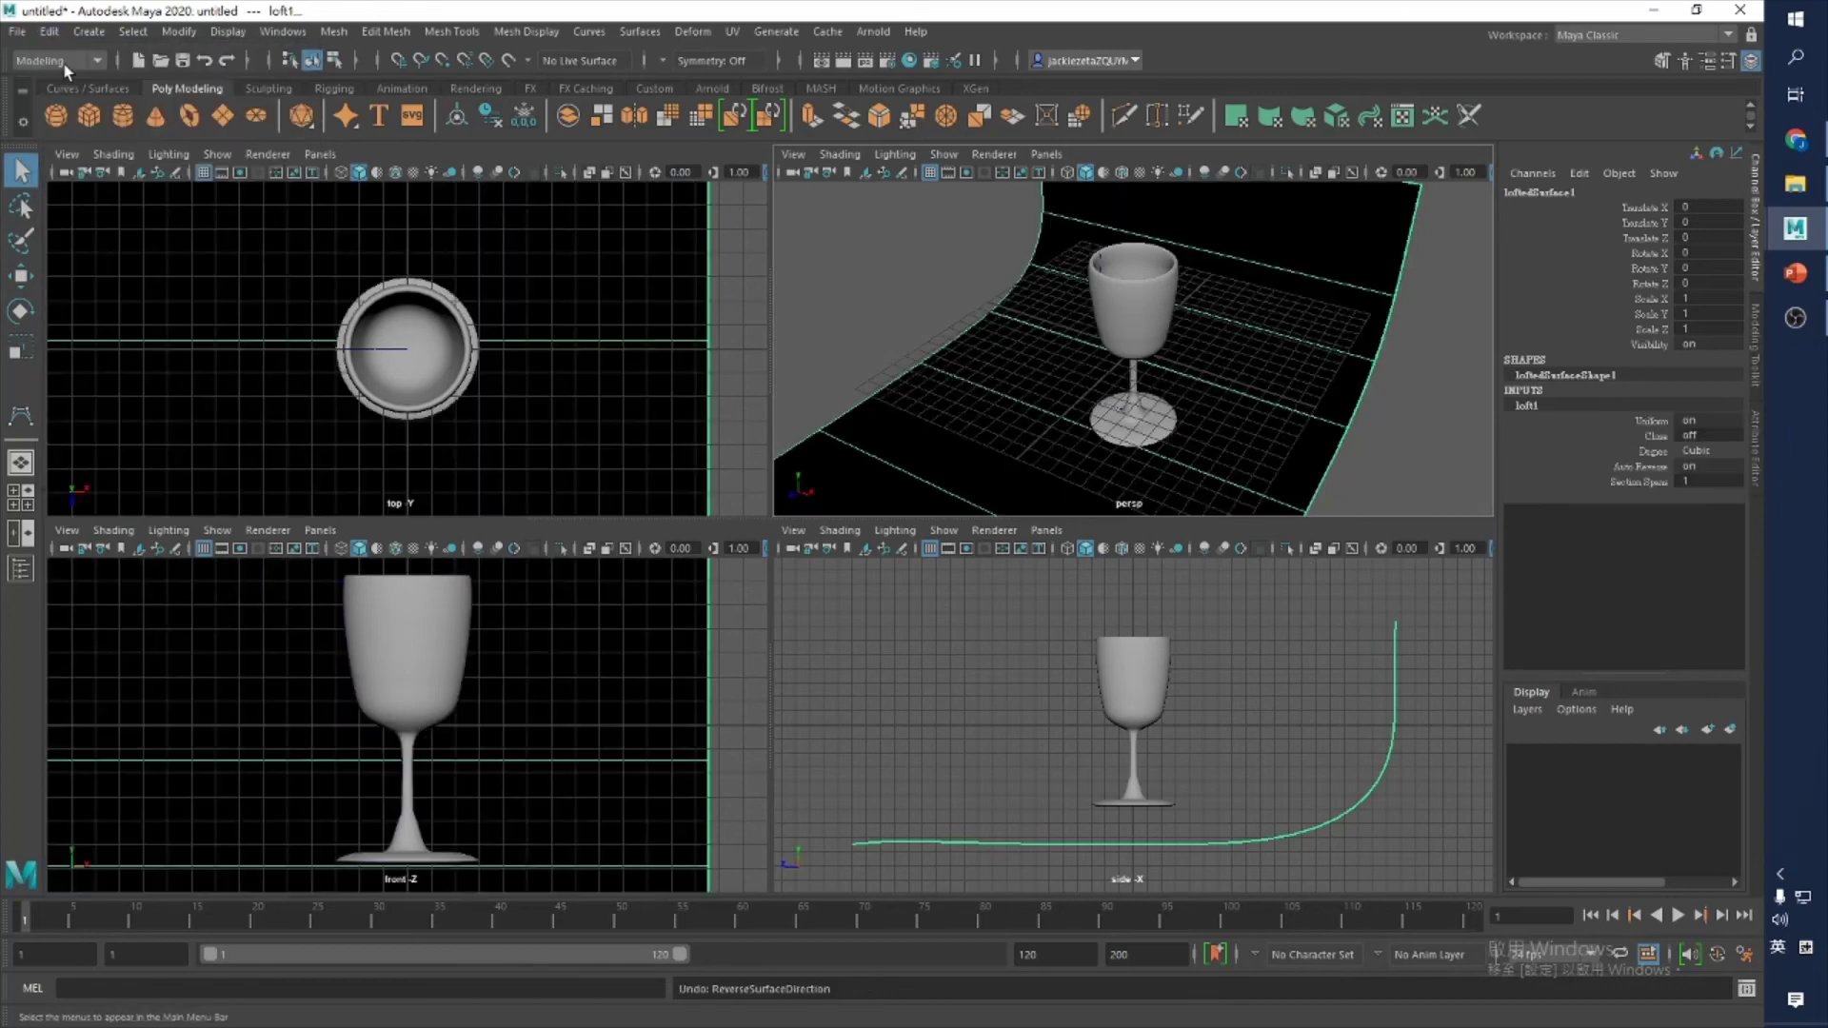
left_click(48, 31)
left_click(64, 56)
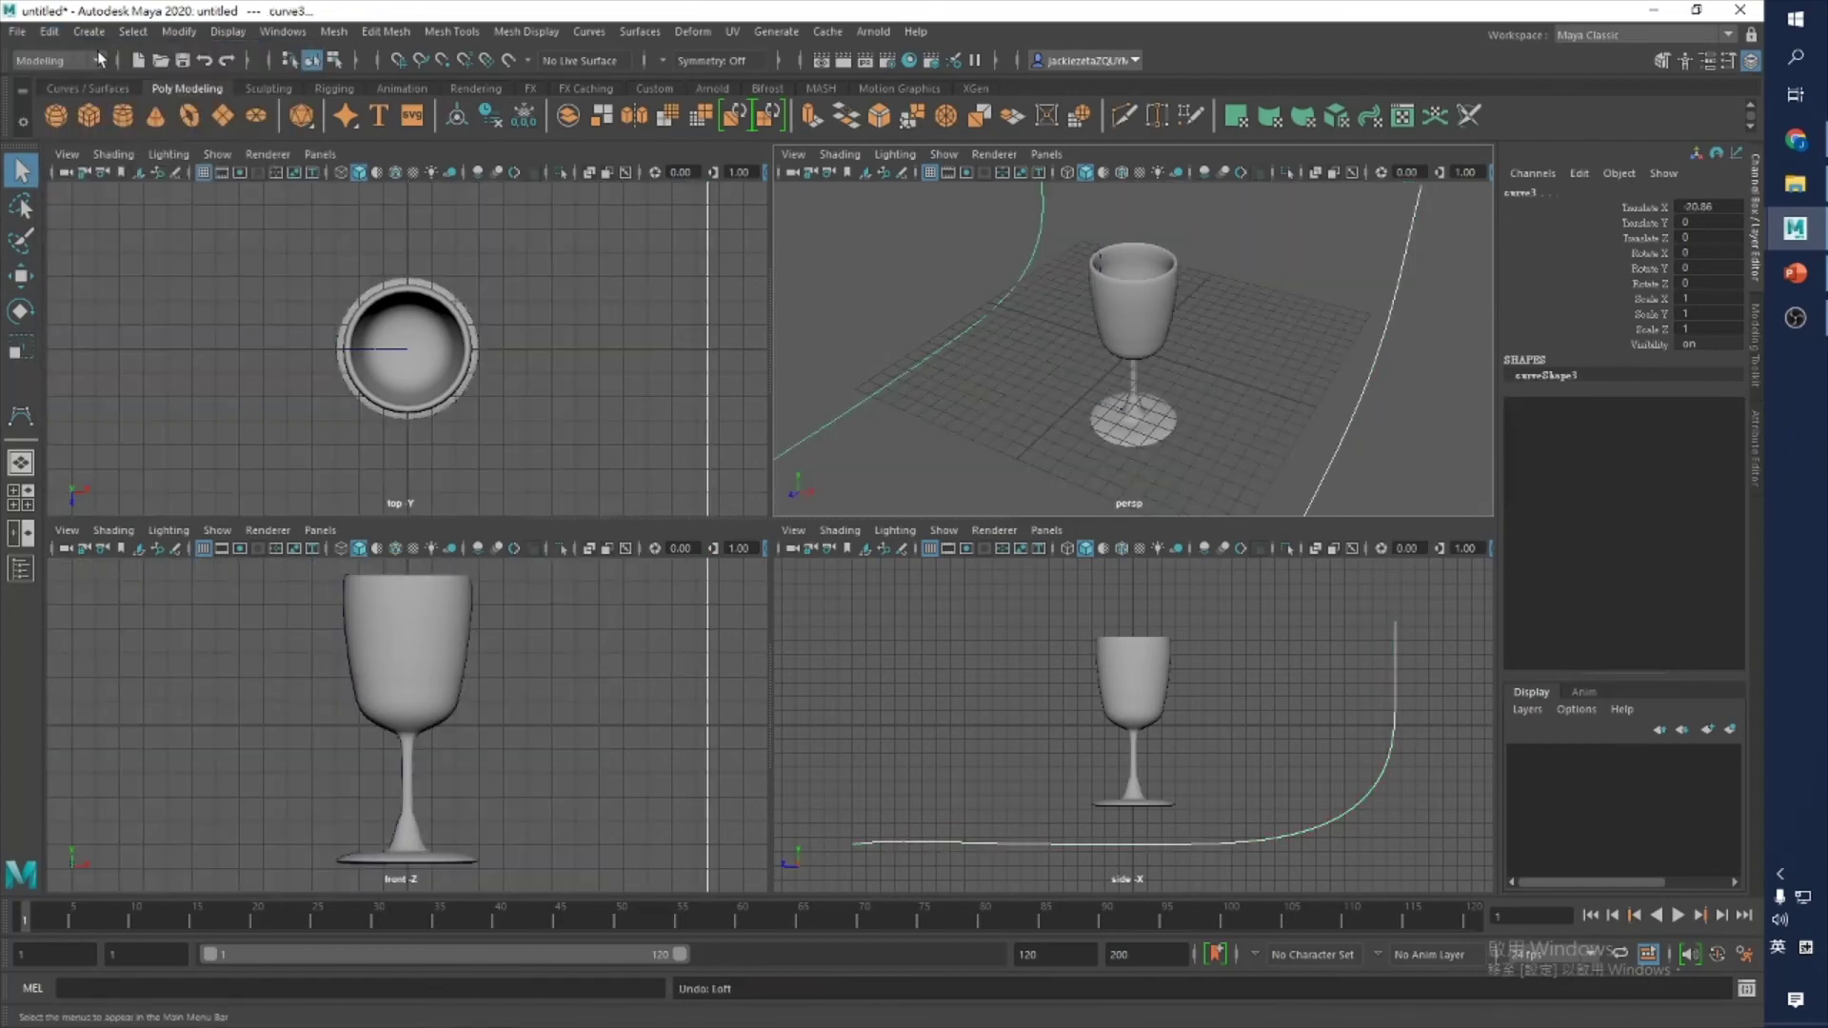
left_click(1025, 398)
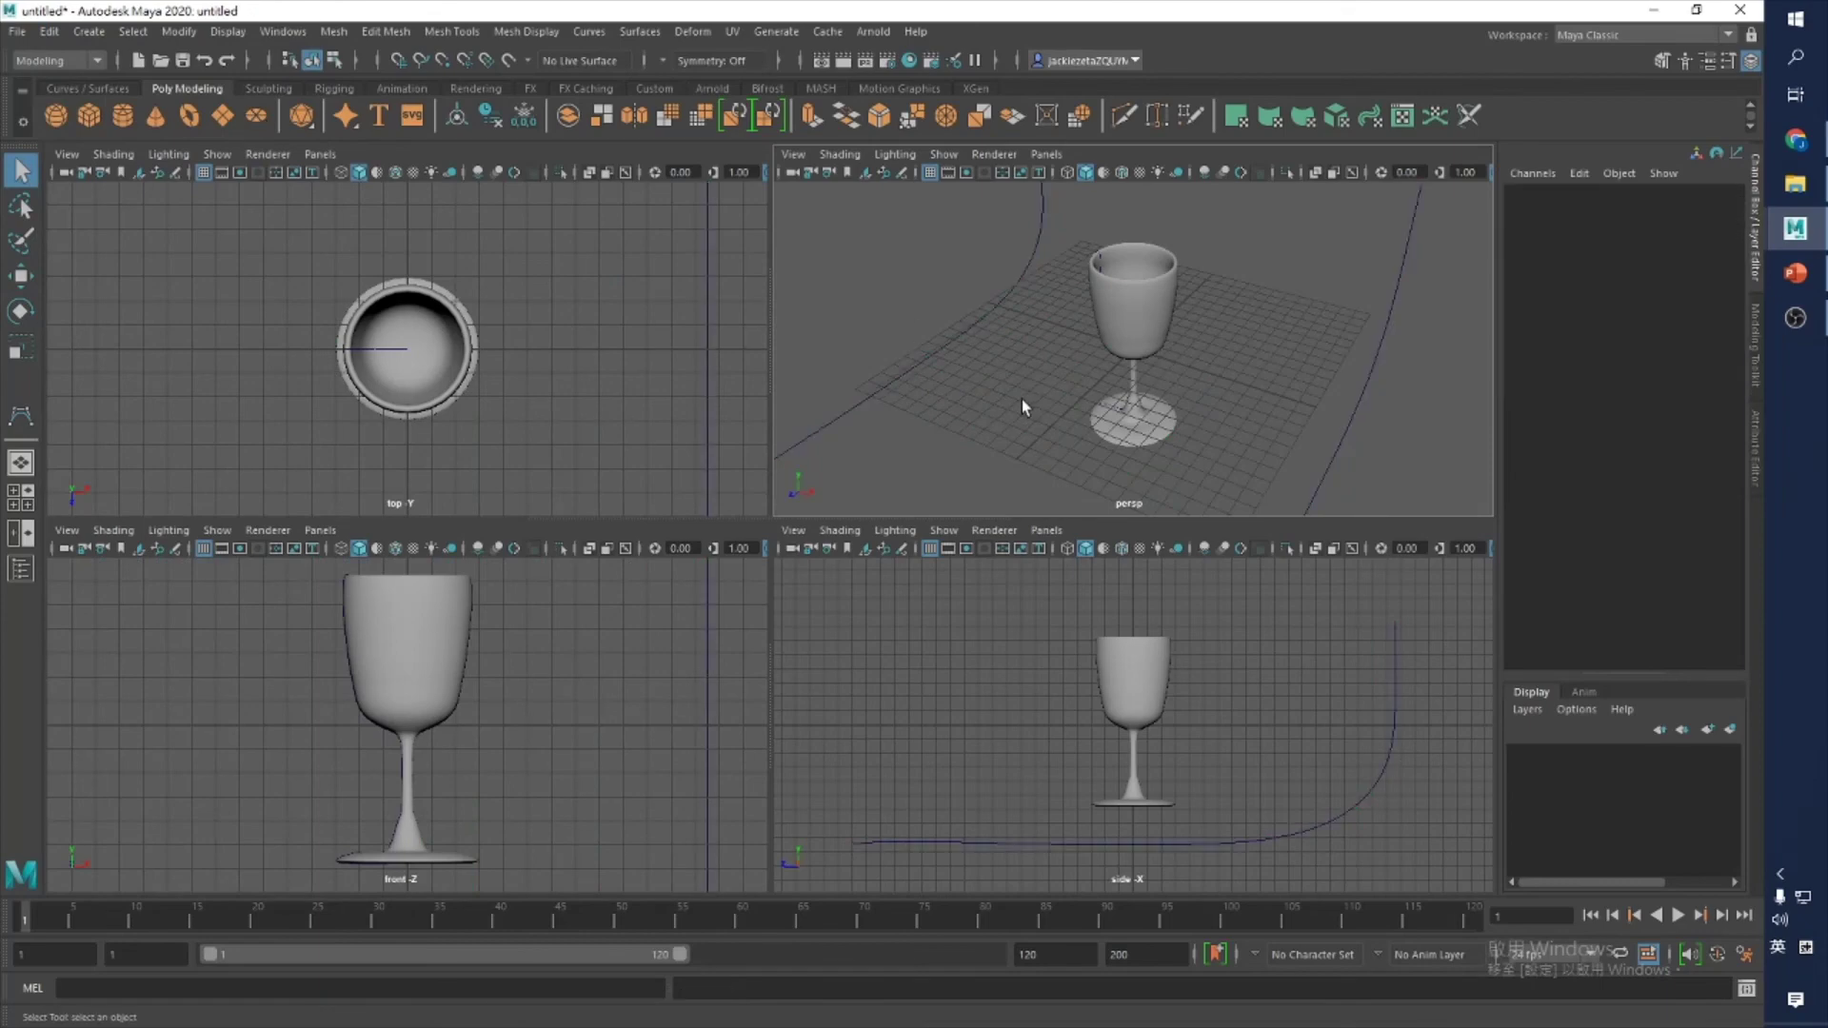
Step: Loft a backdrop surface between the two curves, selecting the duplicate curve first and the original second
left_click(1017, 284)
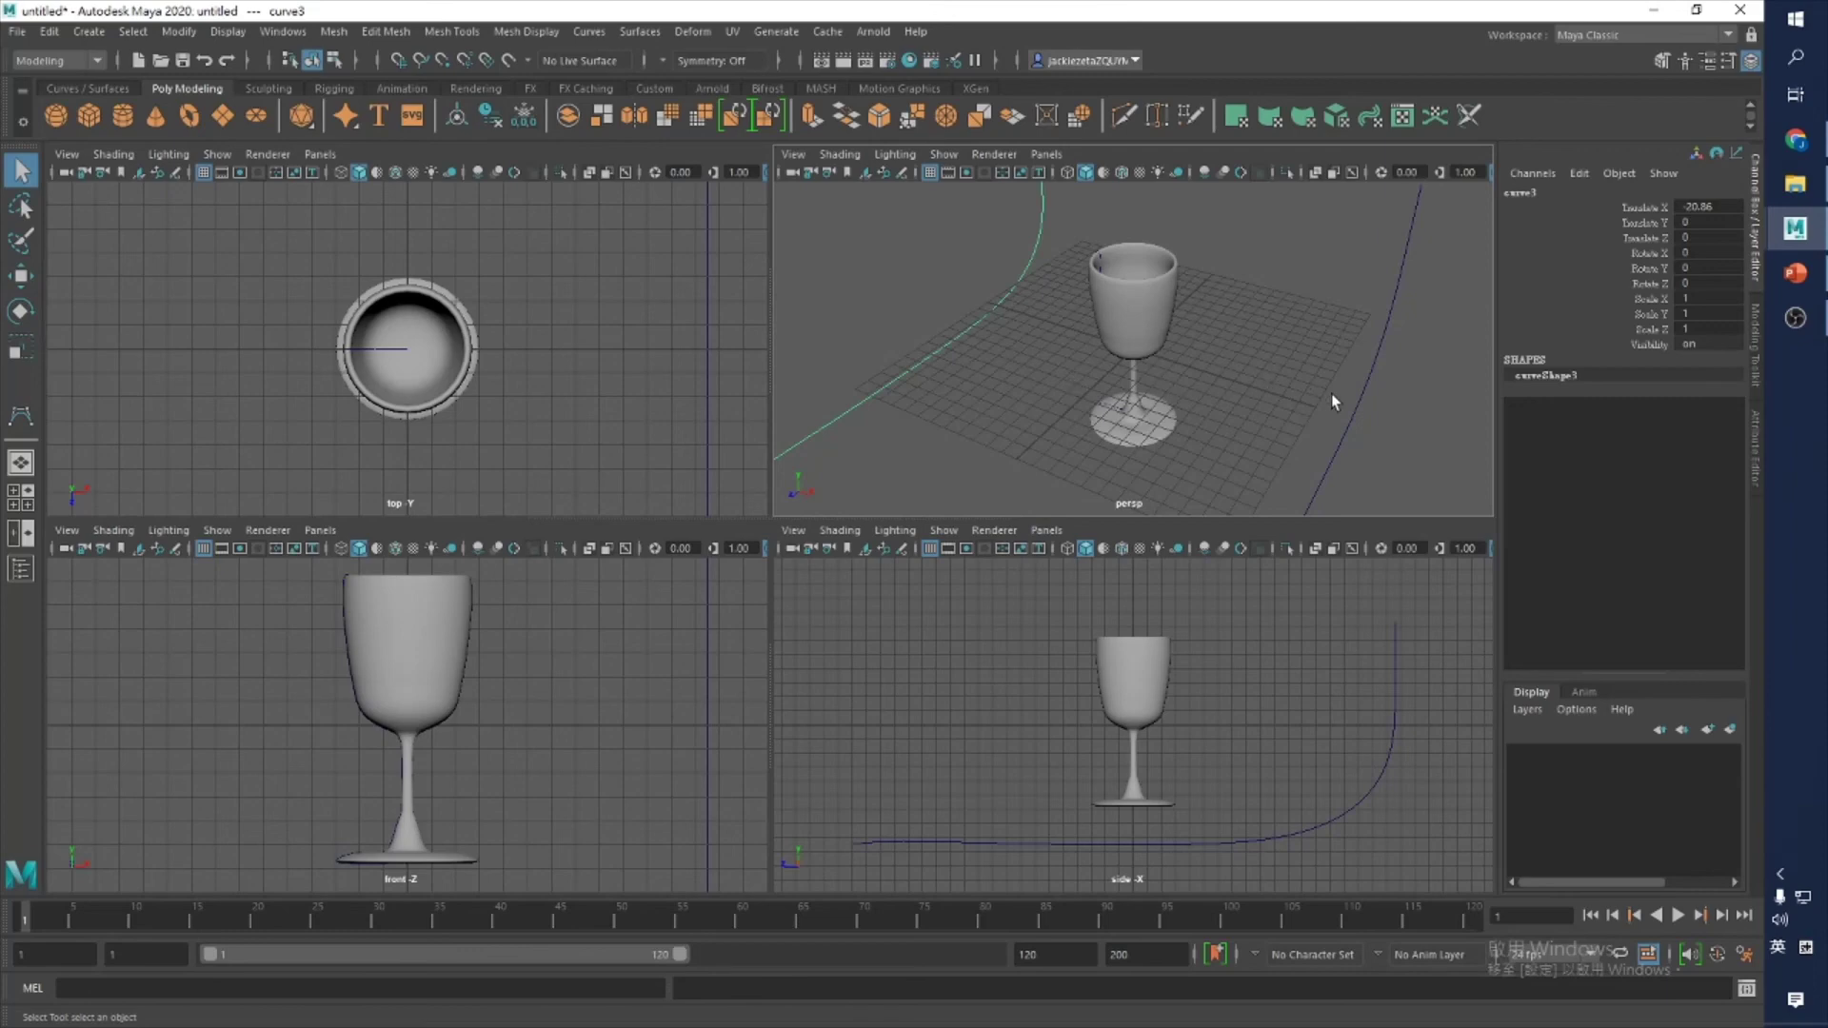
left_click(1357, 406, "shift")
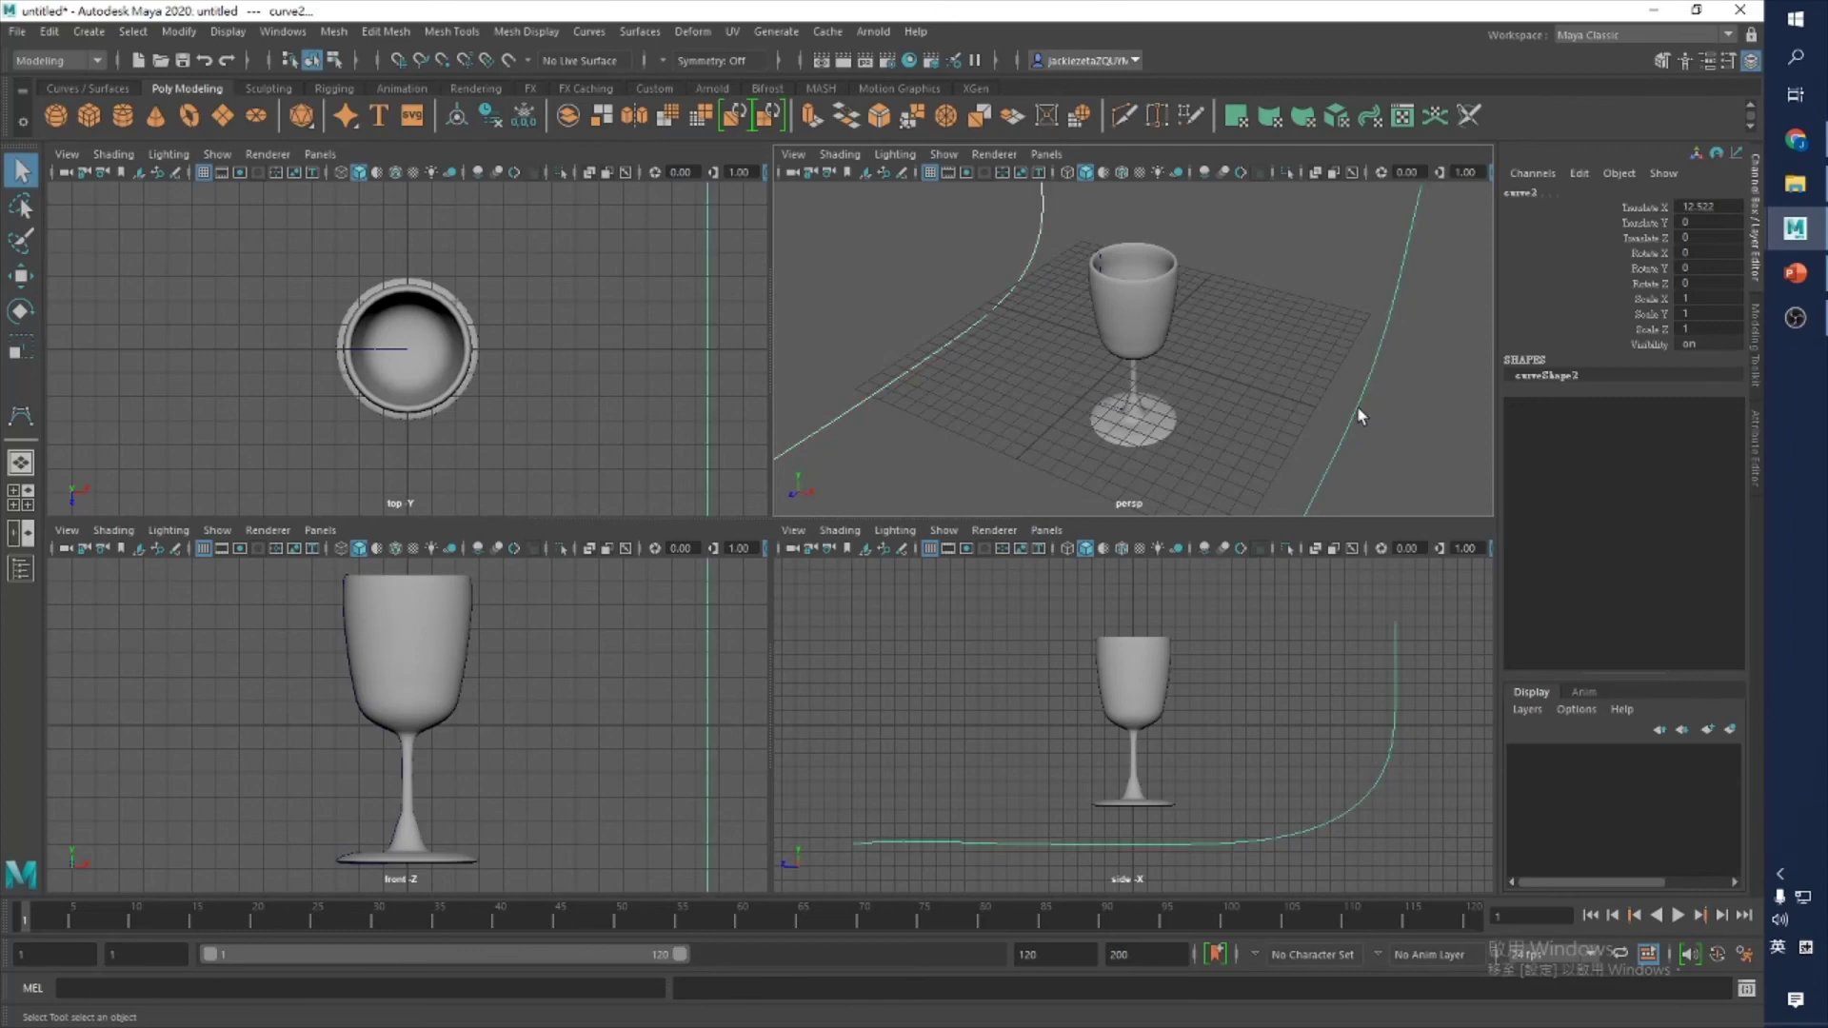
left_click(638, 32)
left_click(664, 82)
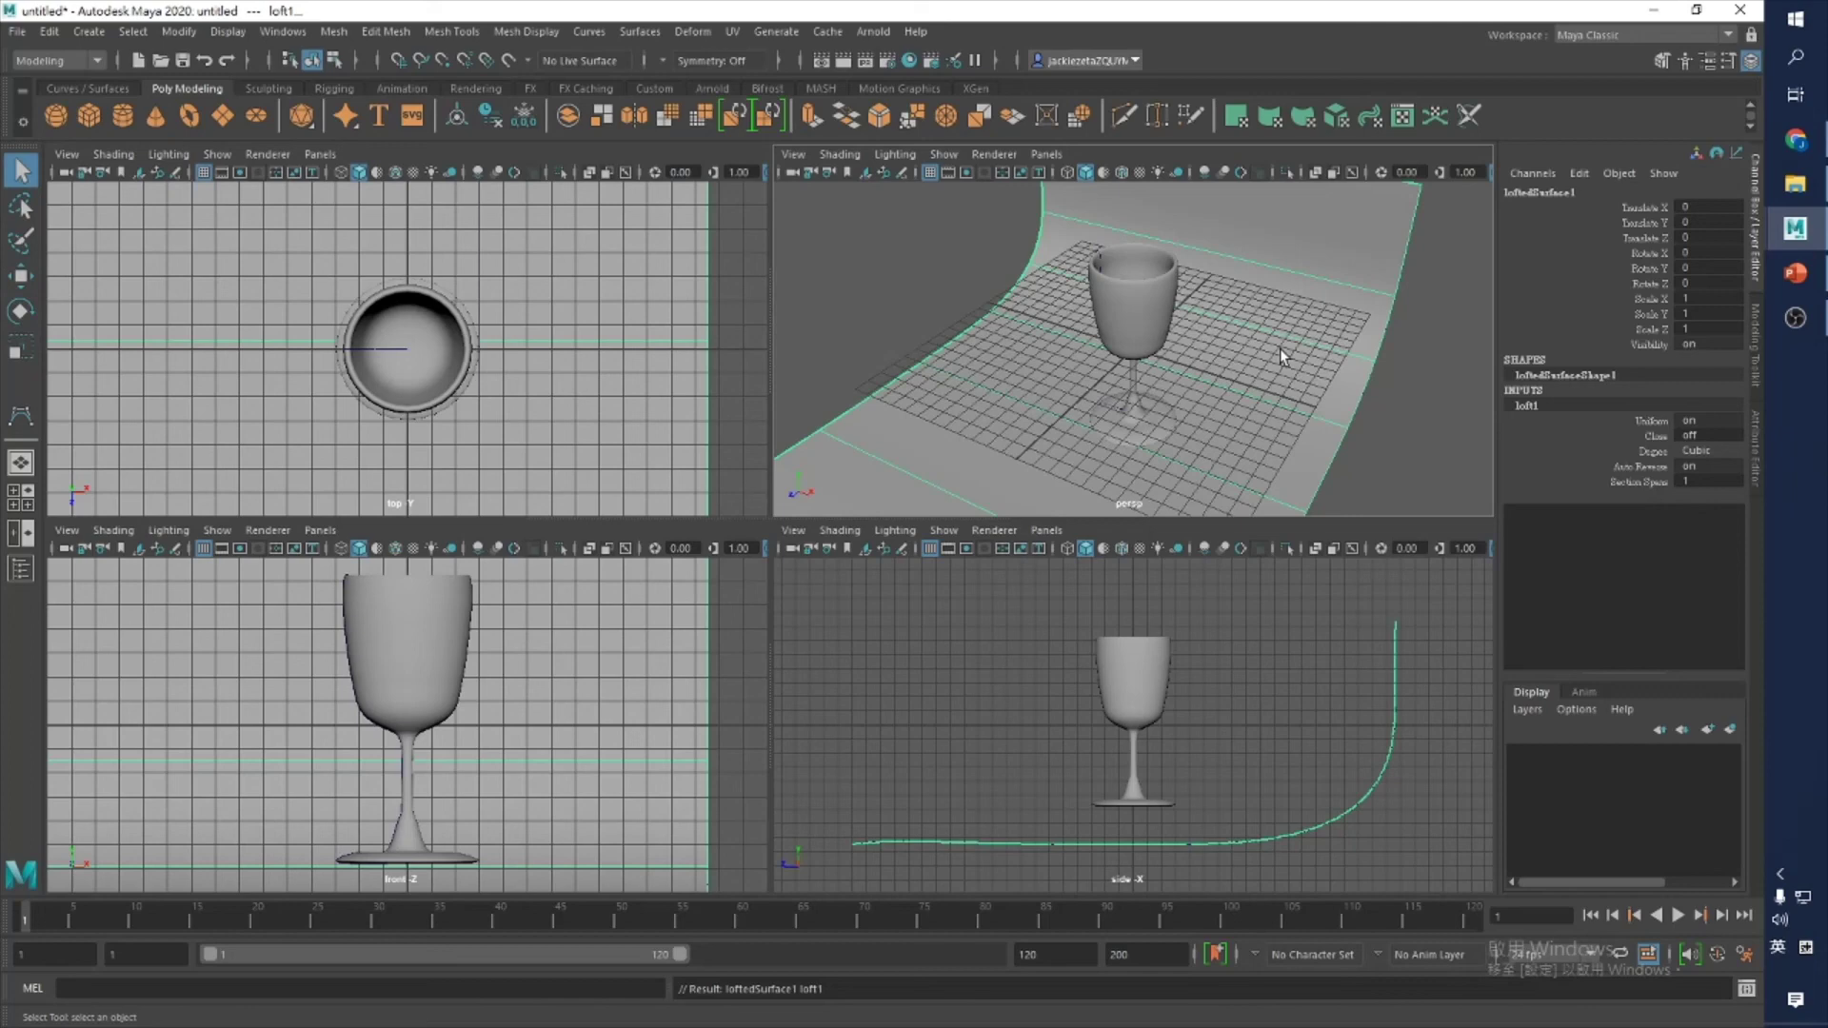
Step: Switch to the PowerPoint slides and show the closing slide 9
left_click(1794, 274)
left_click(124, 980)
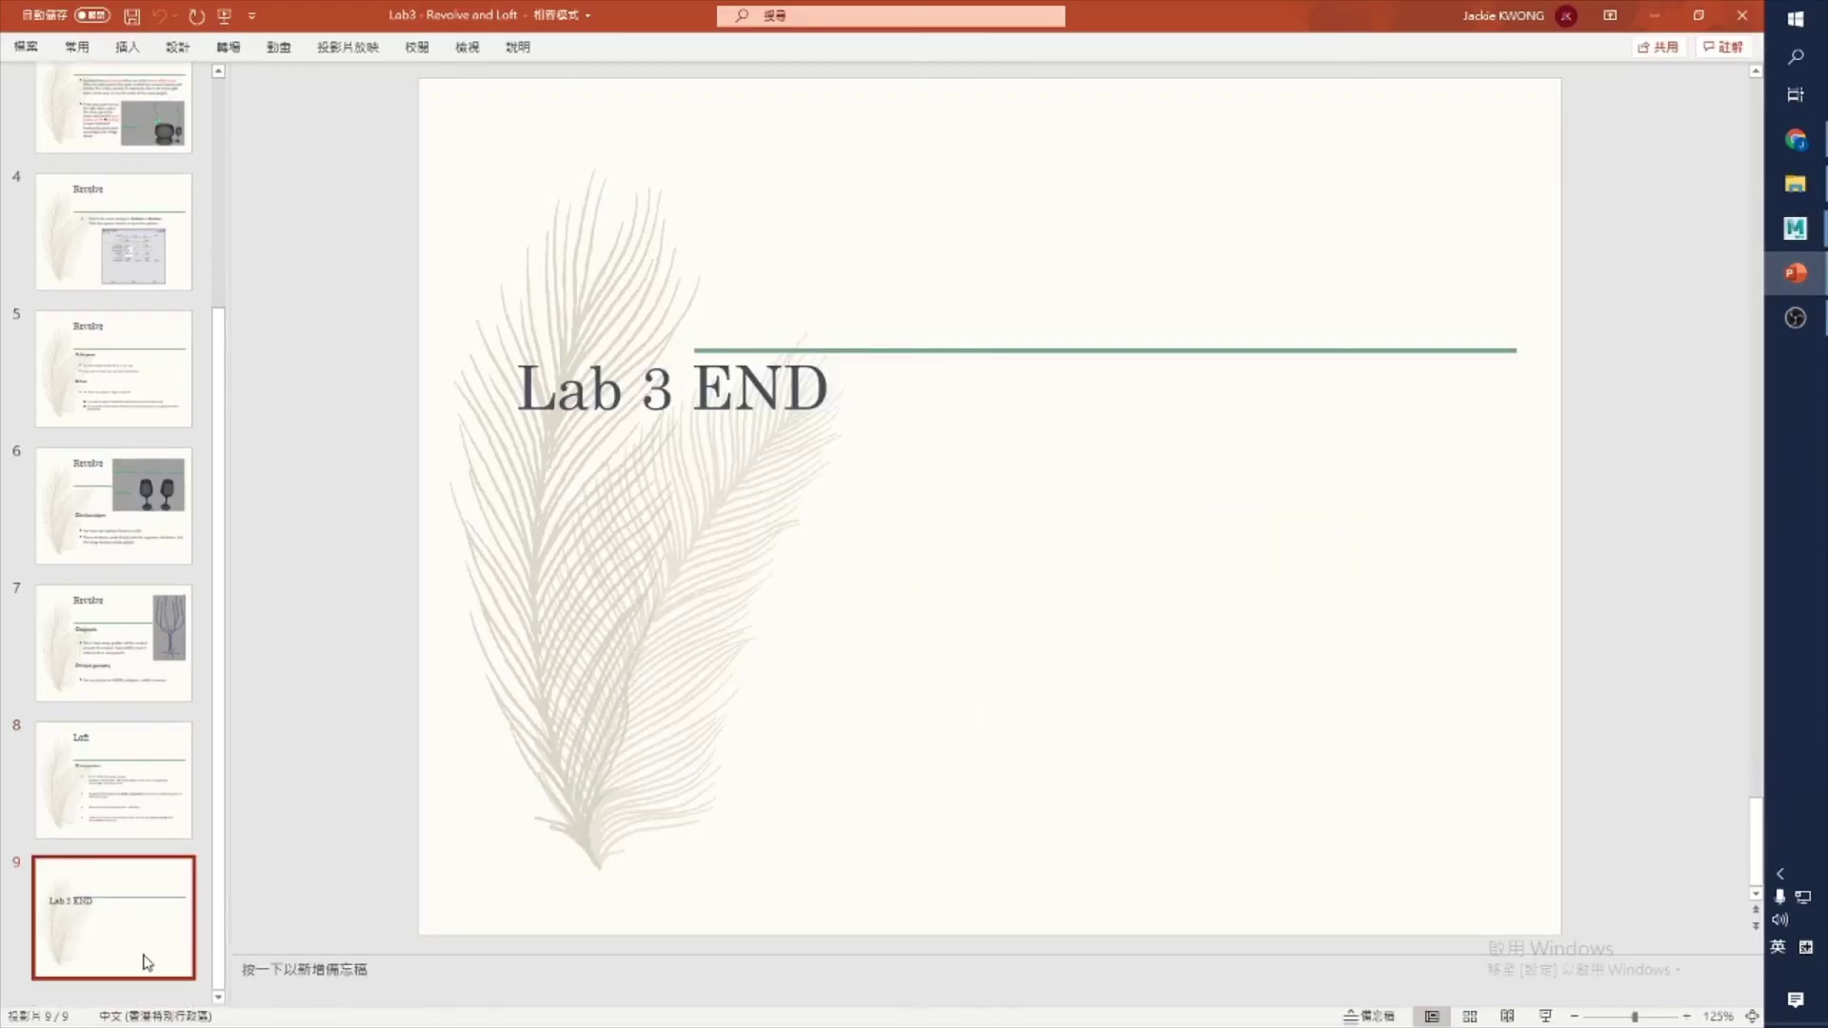